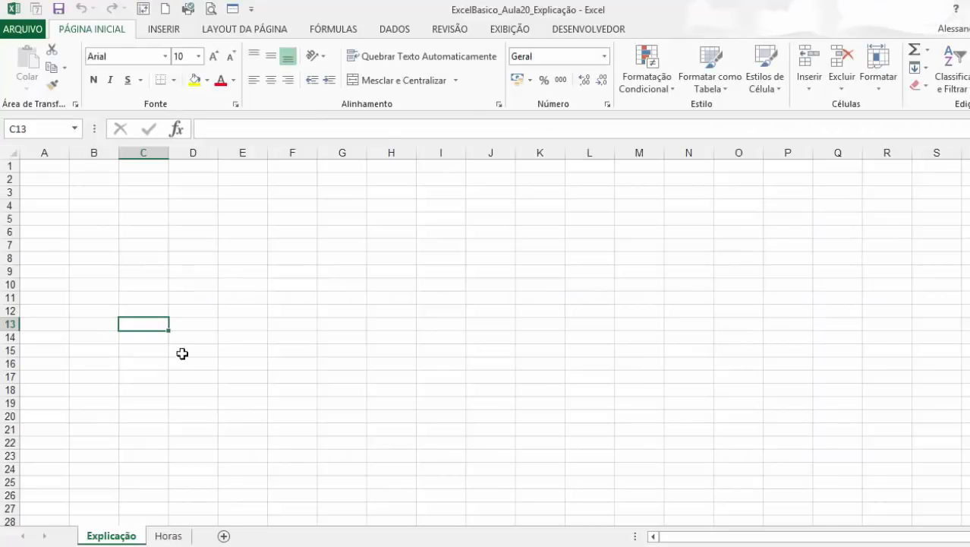
- Enter the time 21:56 in cell A1 of the Explicação sheet
click(164, 535)
click(106, 537)
scroll(142, 395, up, 5)
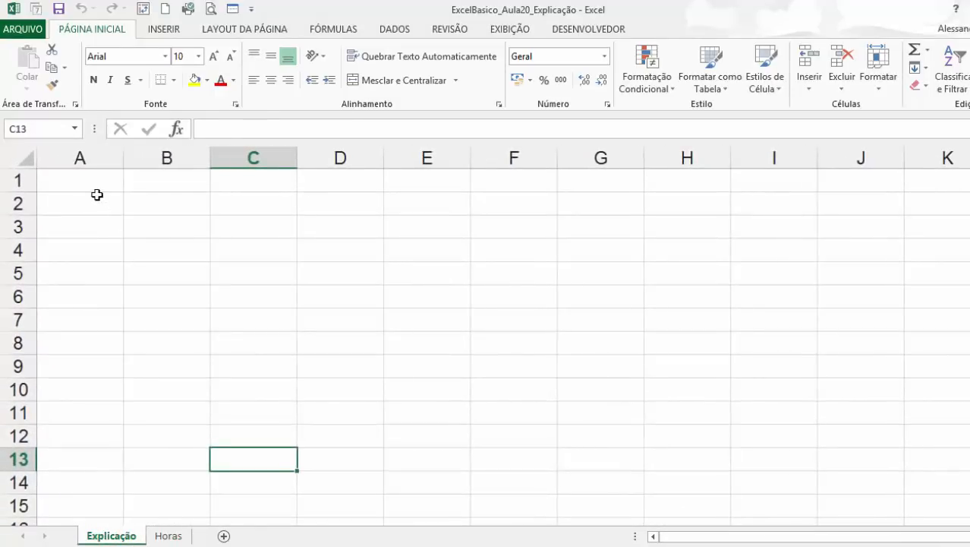
click(96, 194)
click(96, 178)
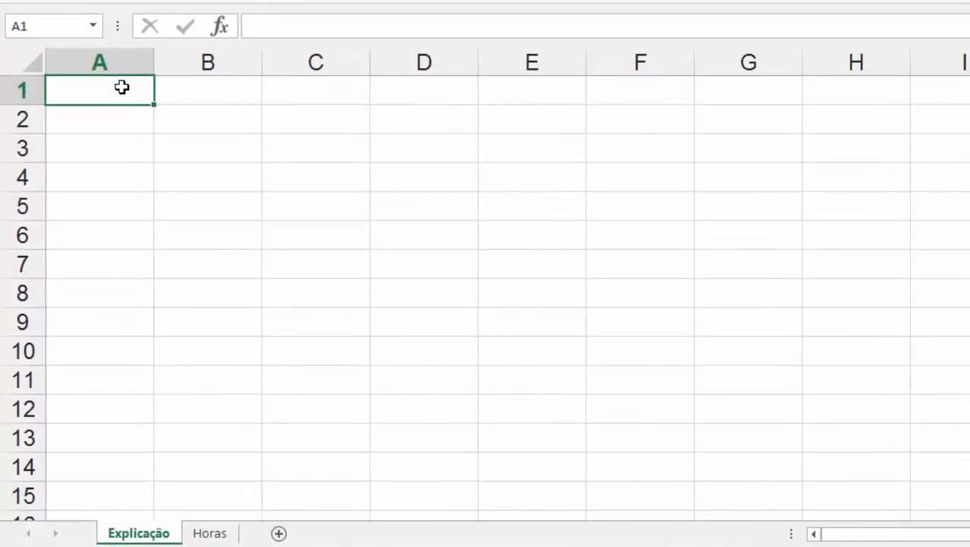
text(21:56)
key(Return)
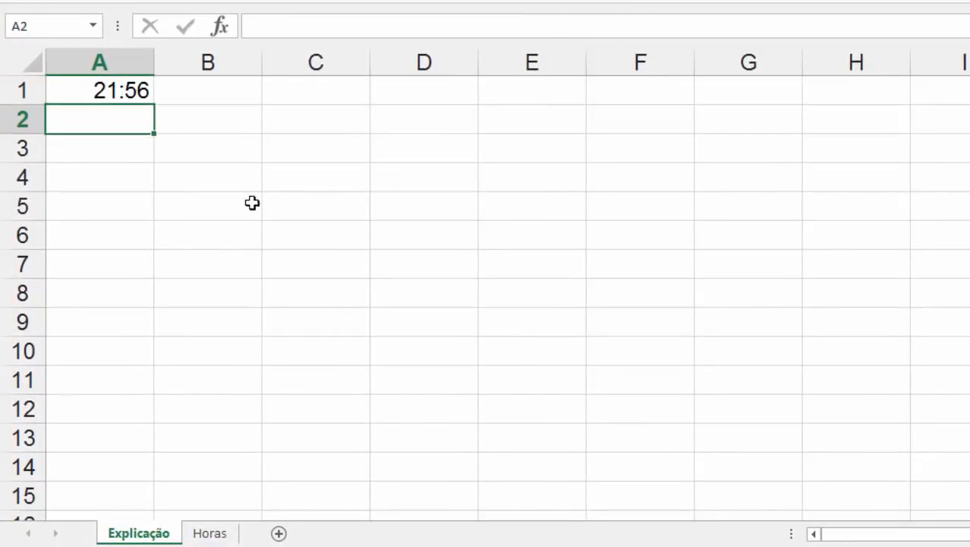
- Examine the full stored time value of cell A1, including its seconds
click(115, 91)
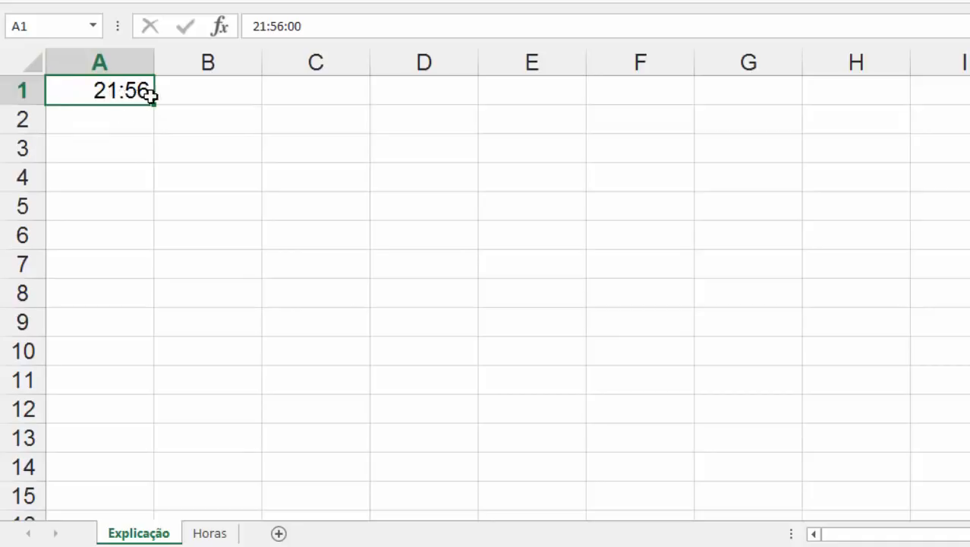
drag(308, 26, 246, 26)
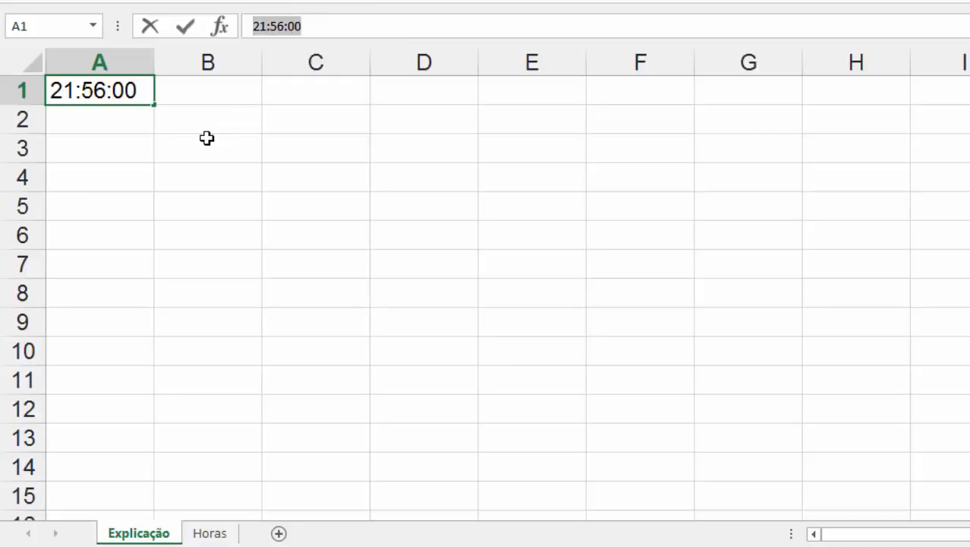
key(Return)
click(135, 97)
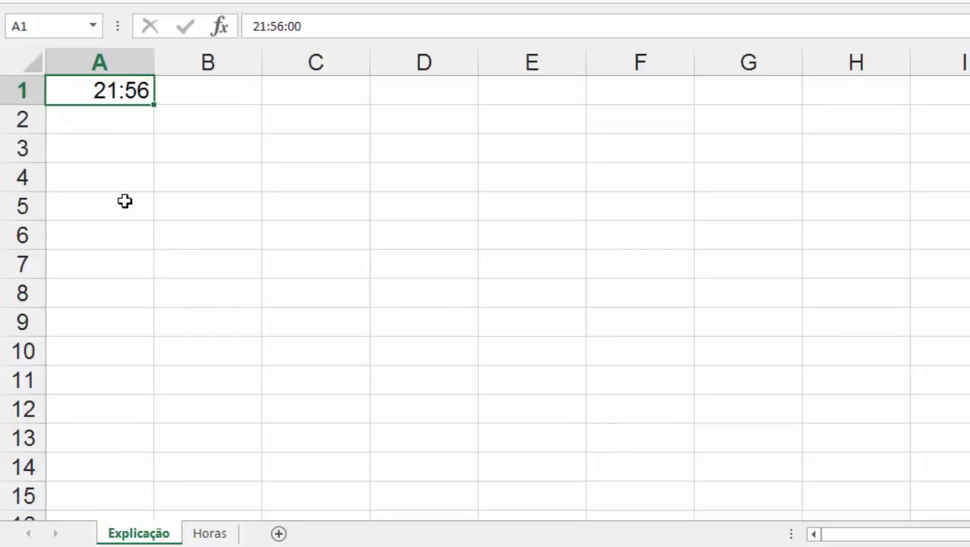
- Insert the current time as a fixed value in cell A3
click(114, 154)
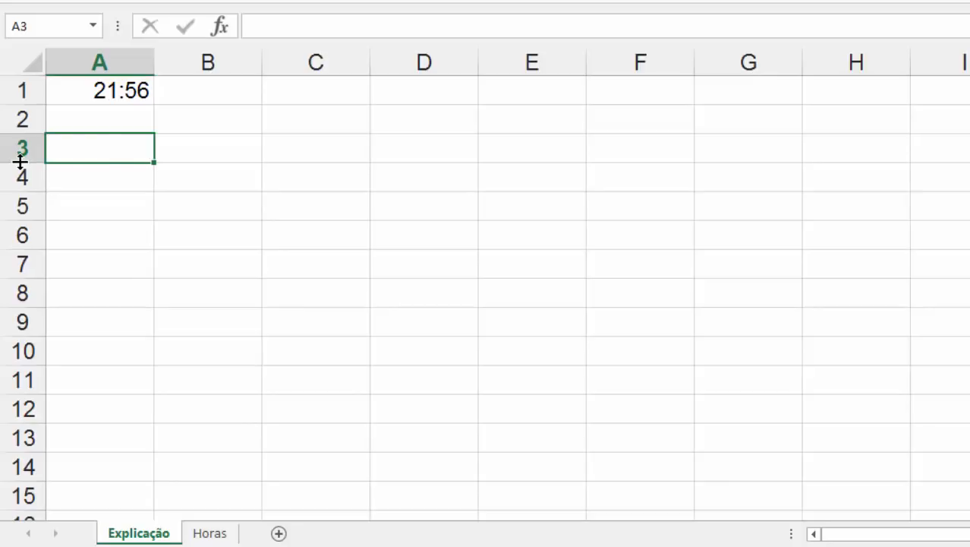
key(ctrl+shift+semicolon)
key(ctrl+Return)
- Enter the note "ctrl + shift + :" in cell B3 beside the inserted time
key(Right)
text(=)
key(BackSpace)
text(ctrl + shift + )
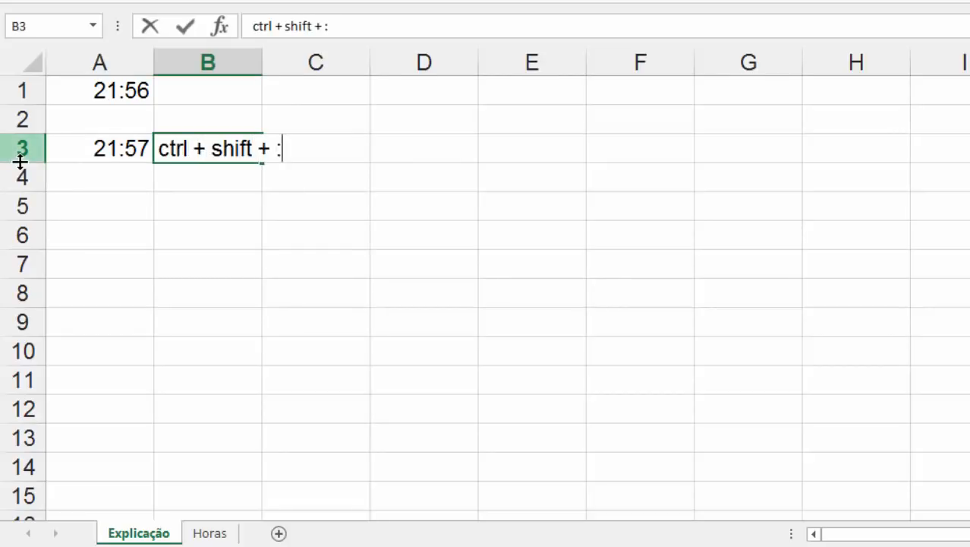
text(:)
key(Return)
click(107, 148)
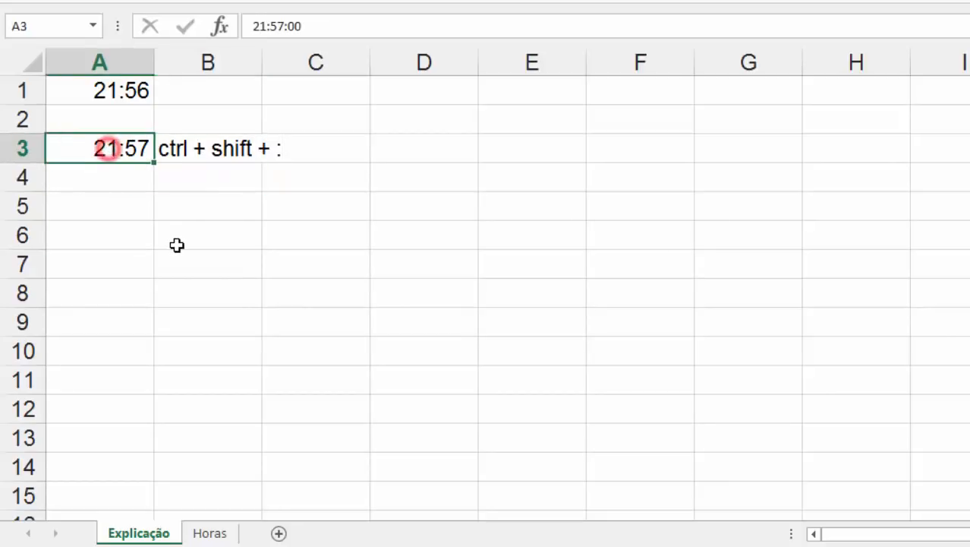
- Insert the current time as a fixed value in cell D3
click(222, 264)
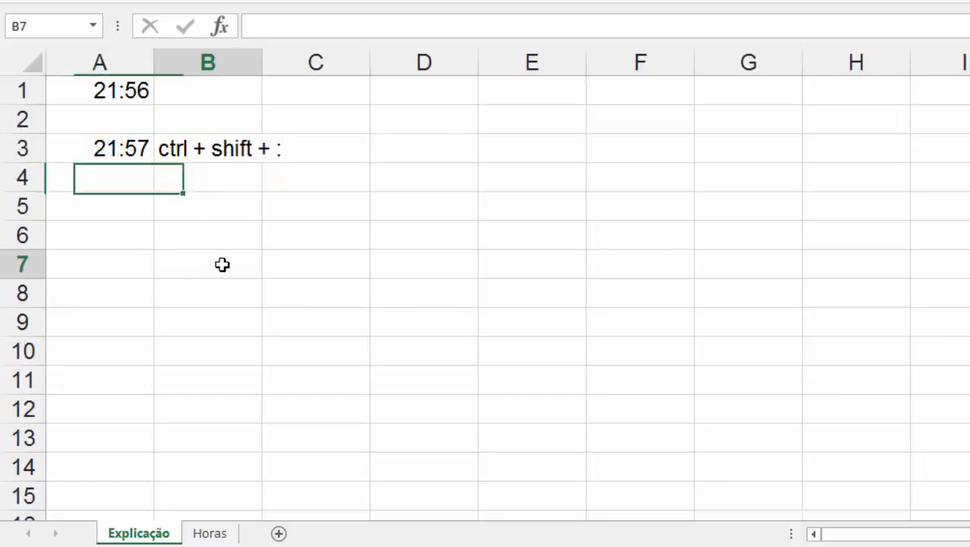
click(114, 211)
click(334, 176)
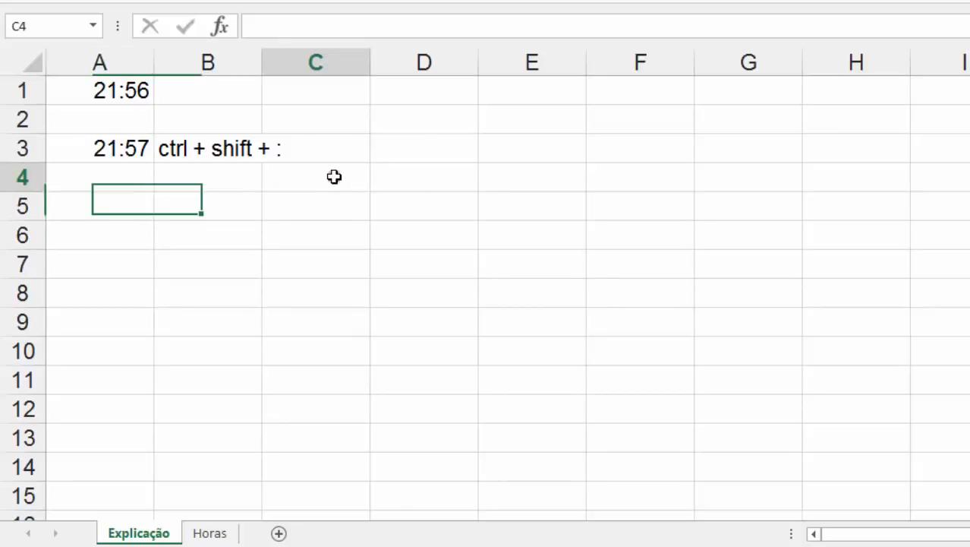
click(417, 177)
click(424, 141)
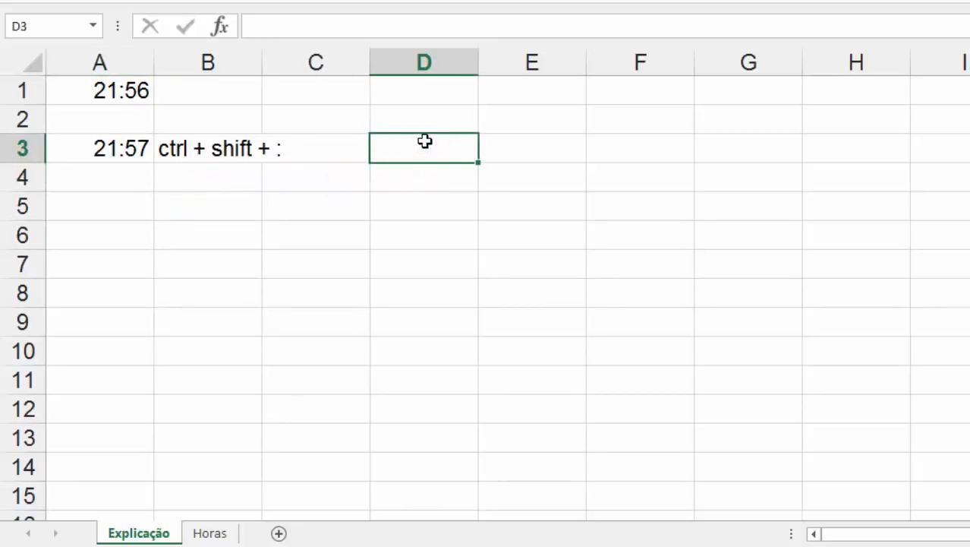
key(ctrl+shift+colon)
key(Return)
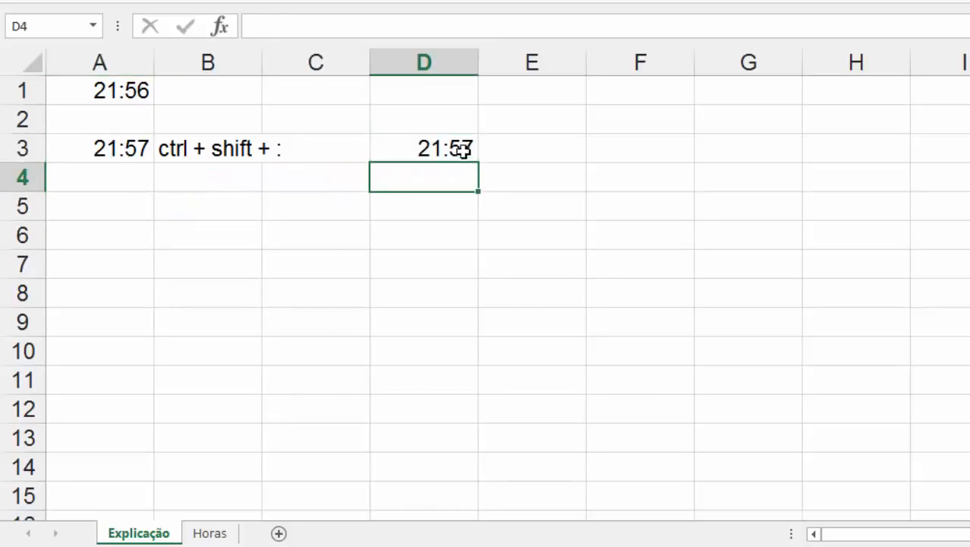
- Format the time in cell D3 as a comma-style number with five decimal places
click(462, 150)
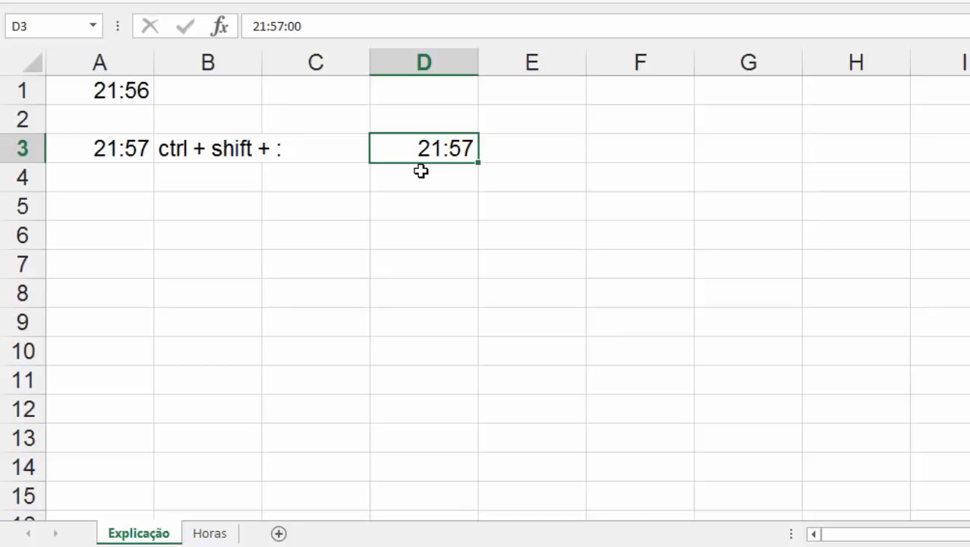
click(422, 157)
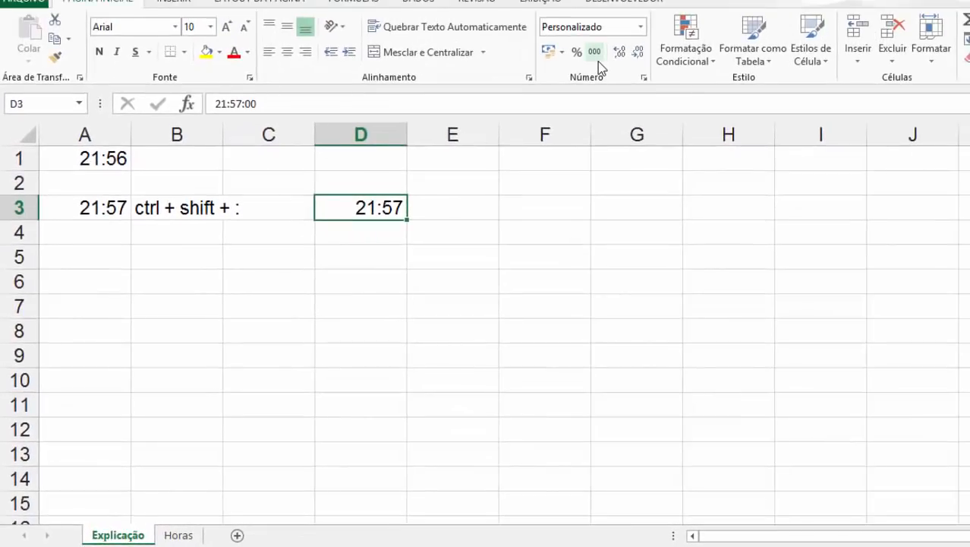
click(595, 53)
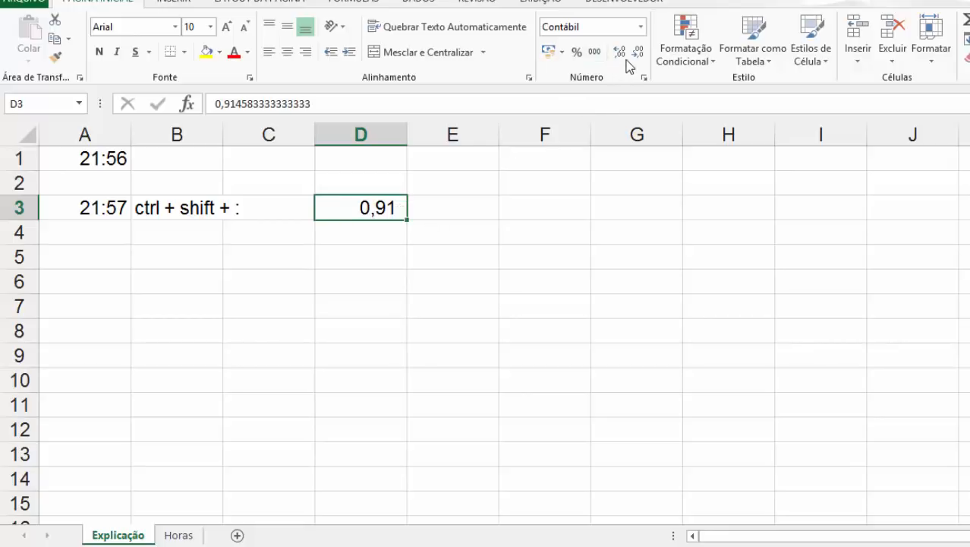
click(619, 52)
click(619, 51)
click(620, 52)
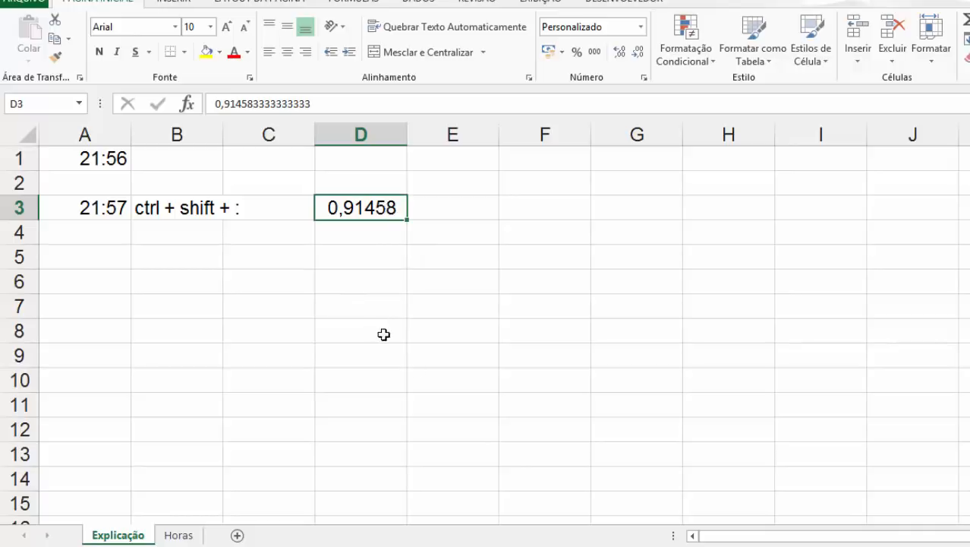
- Replace the value in cell D3 with the current time, keeping the cell's decimal number format
key(ctrl+shift+colon)
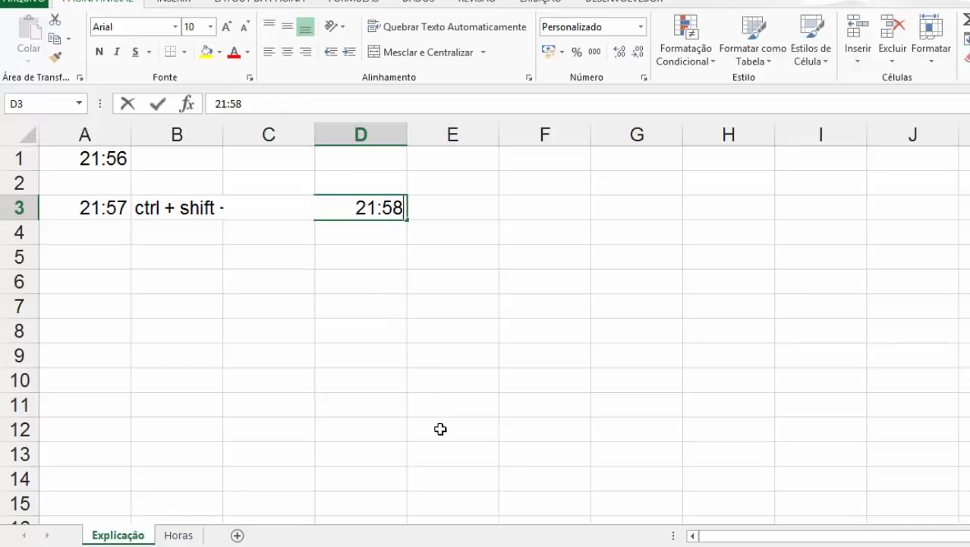
key(Return)
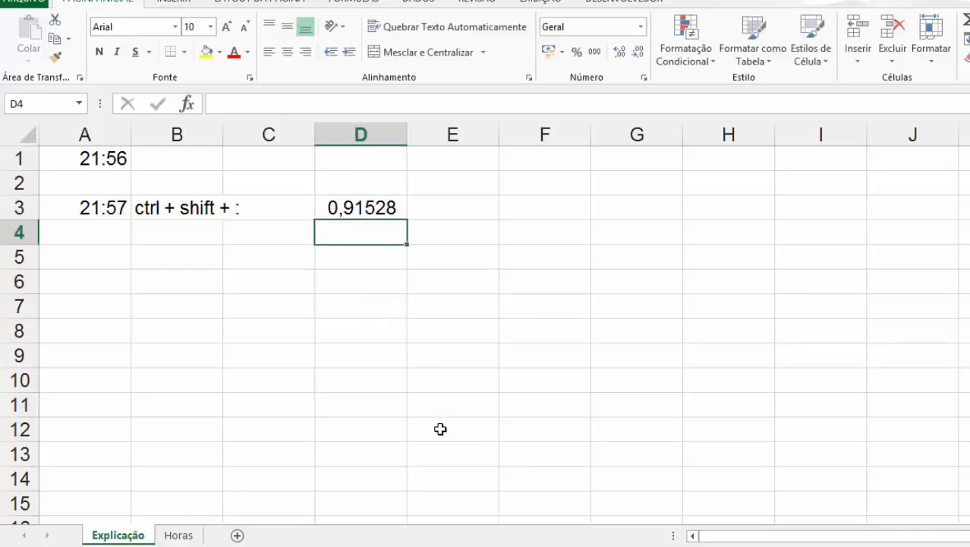
click(367, 207)
click(368, 305)
click(397, 208)
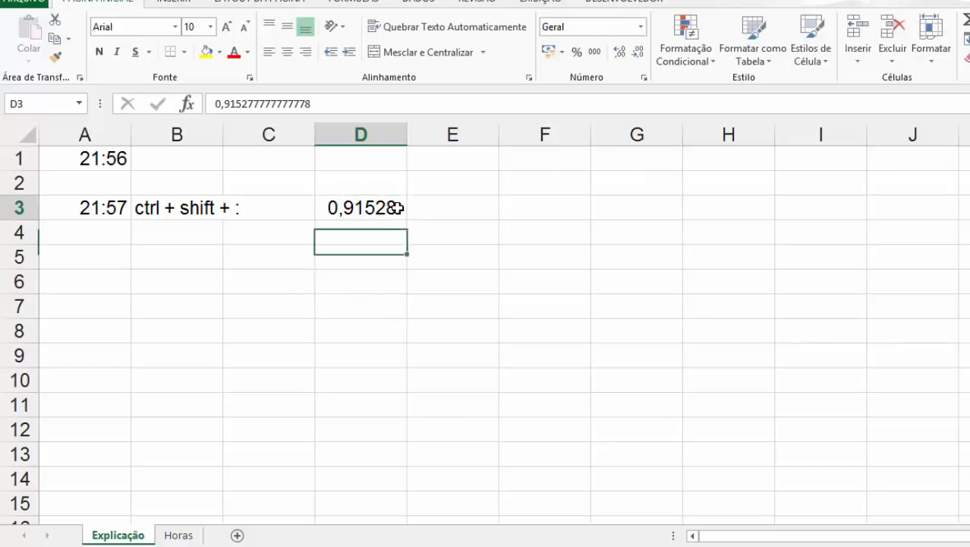
click(402, 240)
click(376, 205)
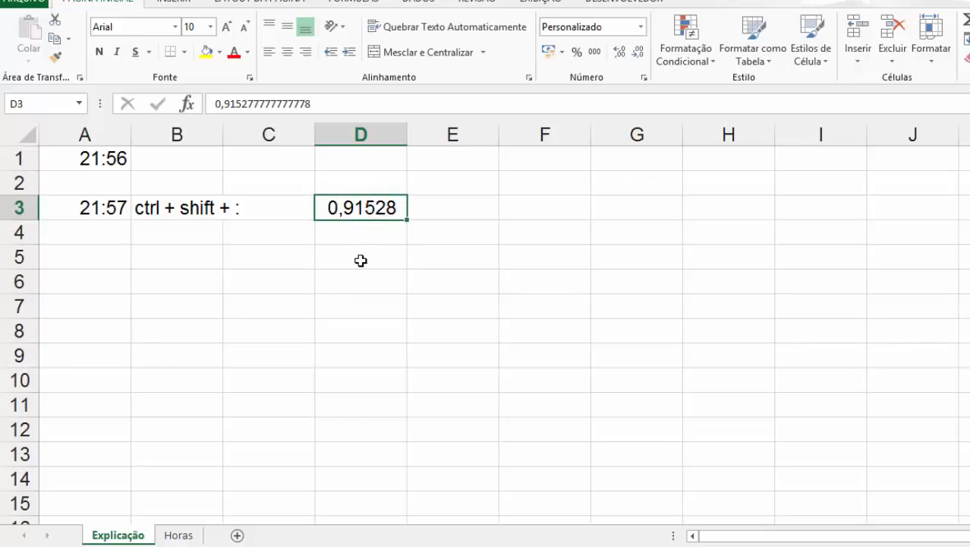
- Enter the start time 08:00 in cell E2 and the end time 17:00 in cell F2
click(459, 207)
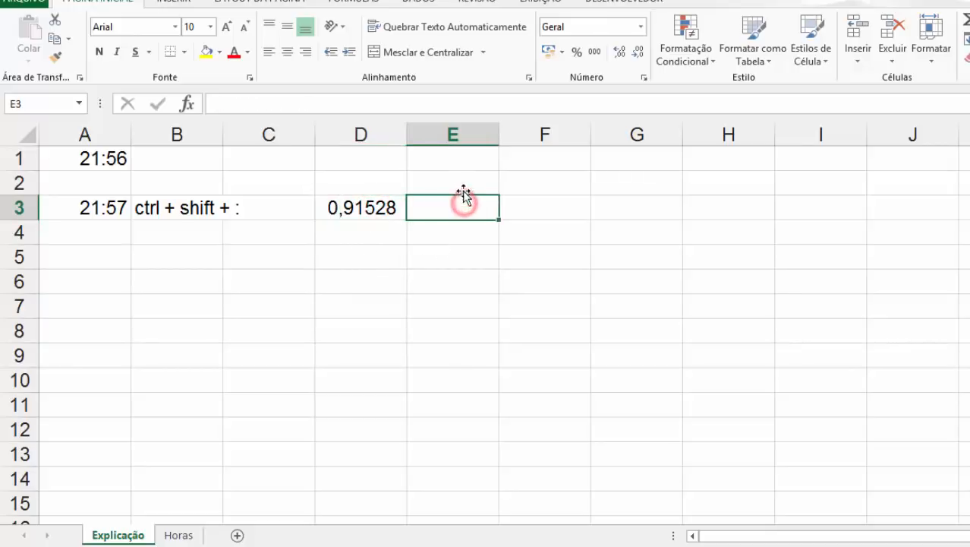
click(461, 183)
text(08)
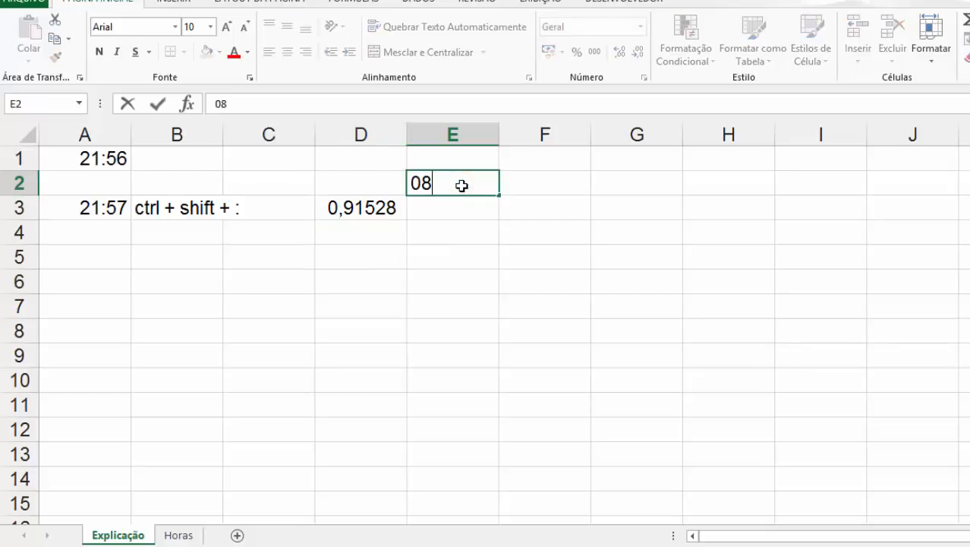
text(:00)
key(Tab)
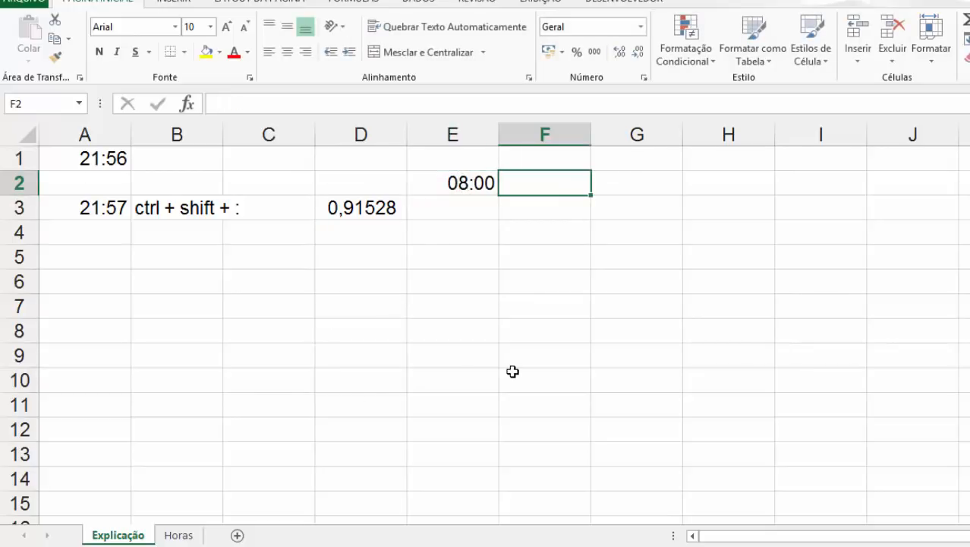
text(17:00)
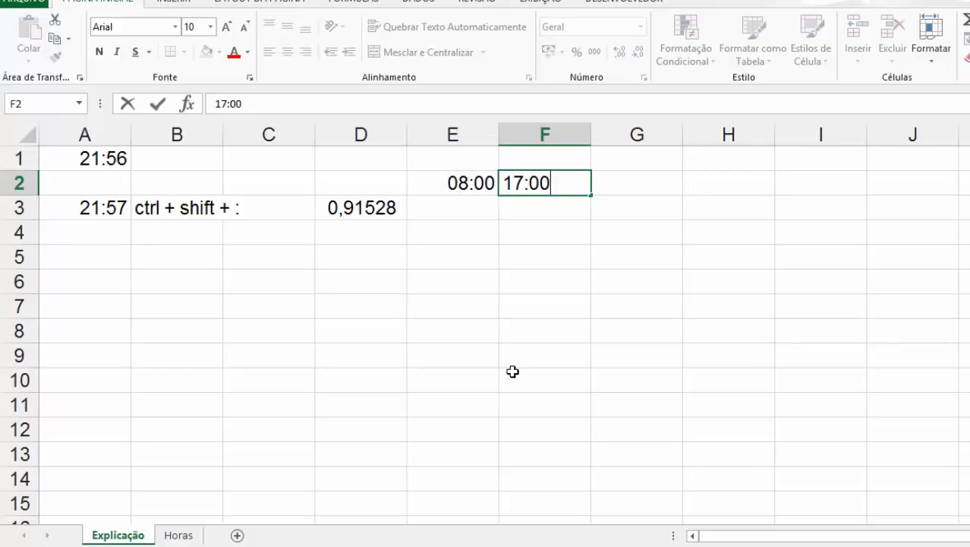
key(Return)
- Calculate the elapsed time in cell G2 with the formula =F2-E2
key(Up)
key(Right)
key(Right)
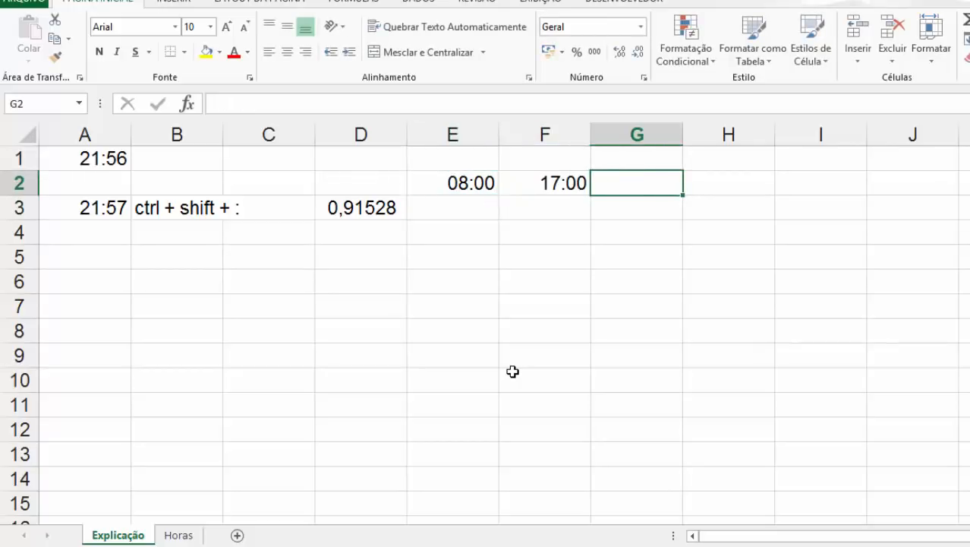
text(=)
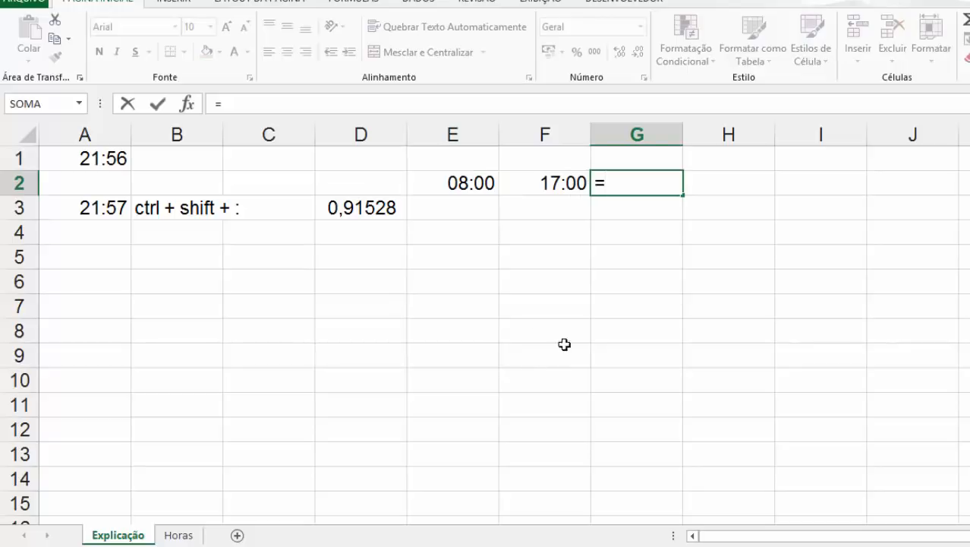
click(539, 189)
text(-)
click(448, 183)
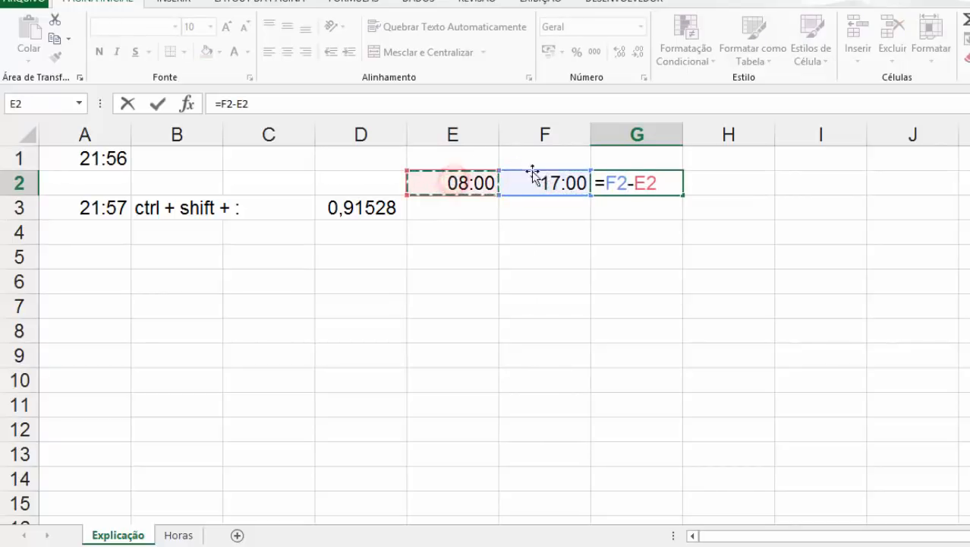
key(Return)
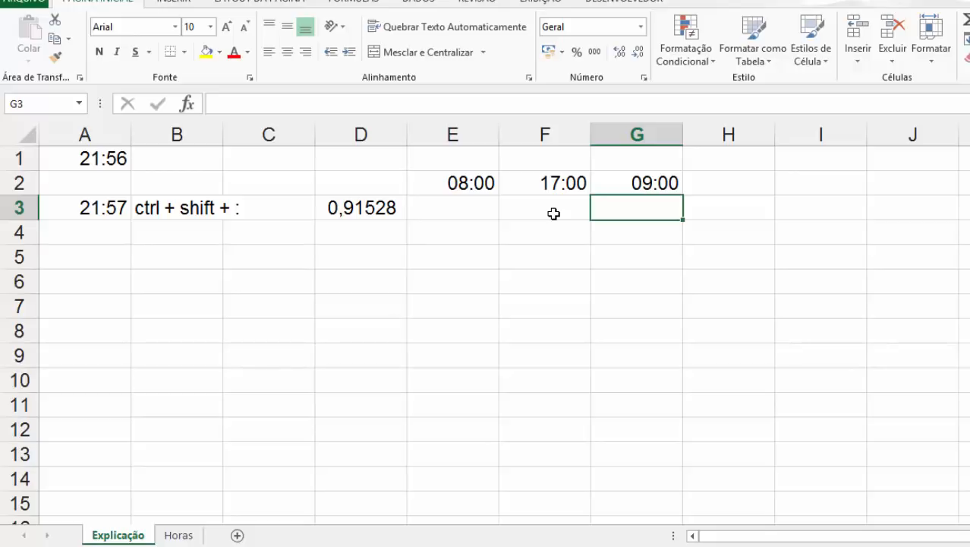
- Fill cells E3 to H3 with the times 08:00, 12:00, 13:30 and 17:00
key(Left)
key(Left)
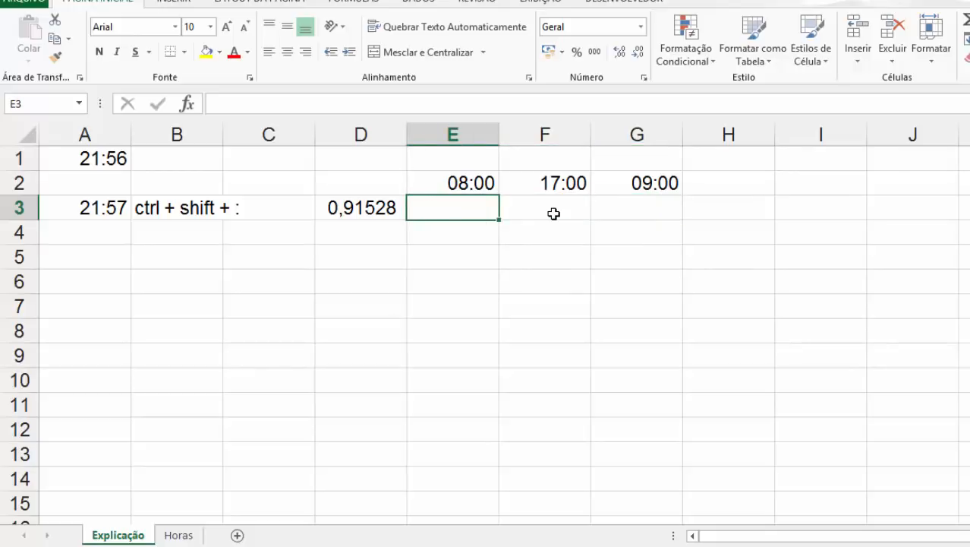
text(08:00)
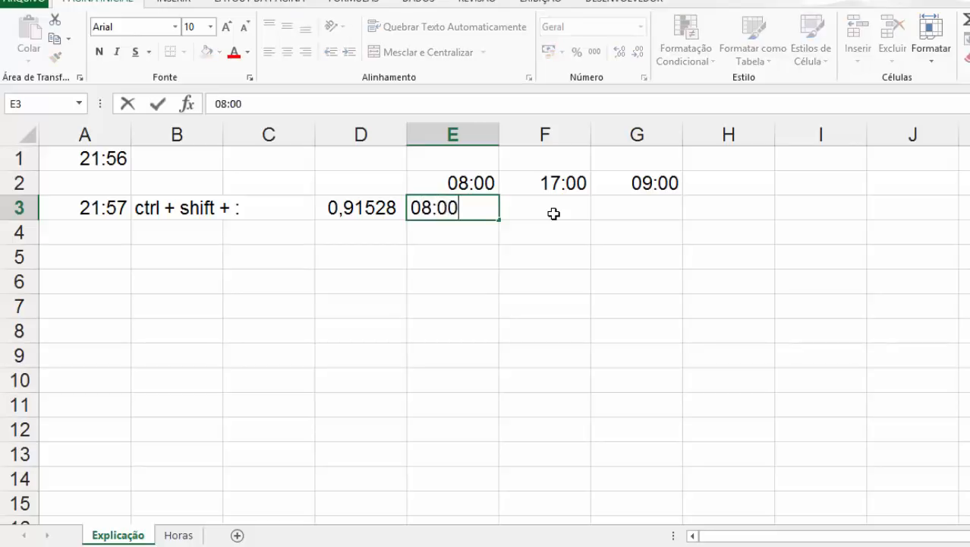
key(Tab)
text(12:00)
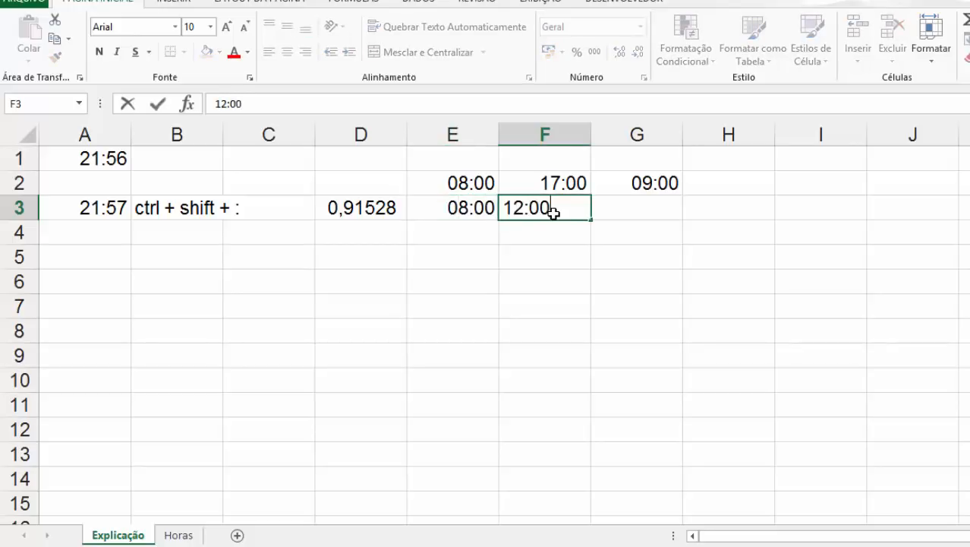
key(Tab)
text(13:30)
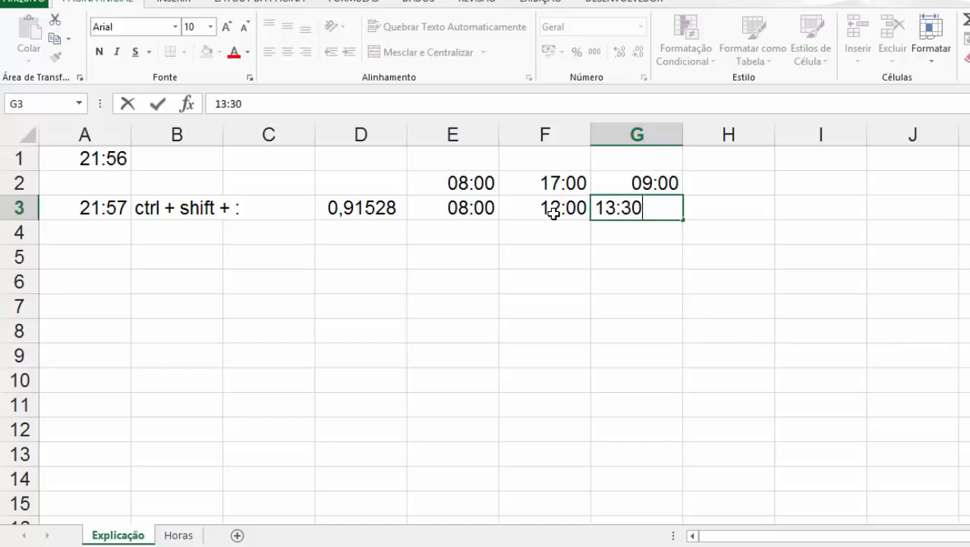
key(Tab)
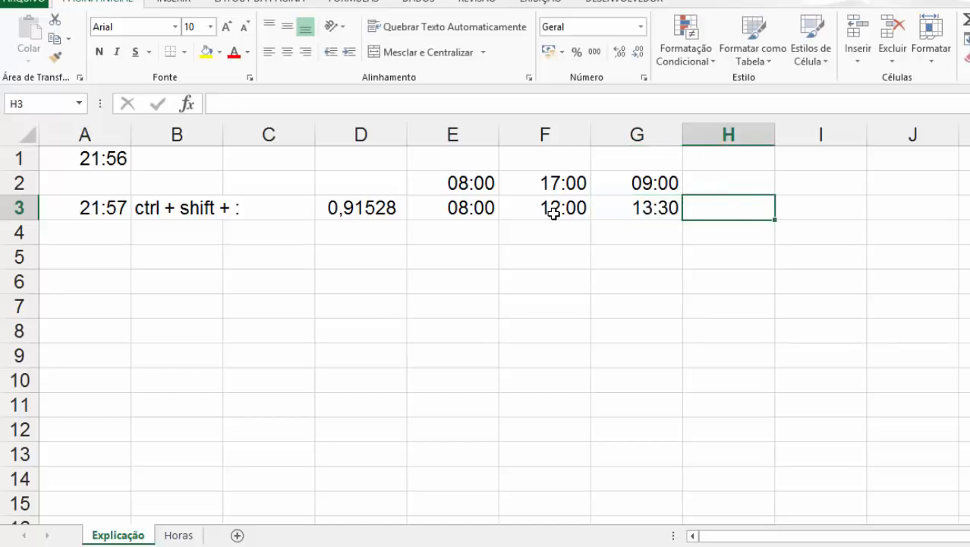
text(17:00)
key(Return)
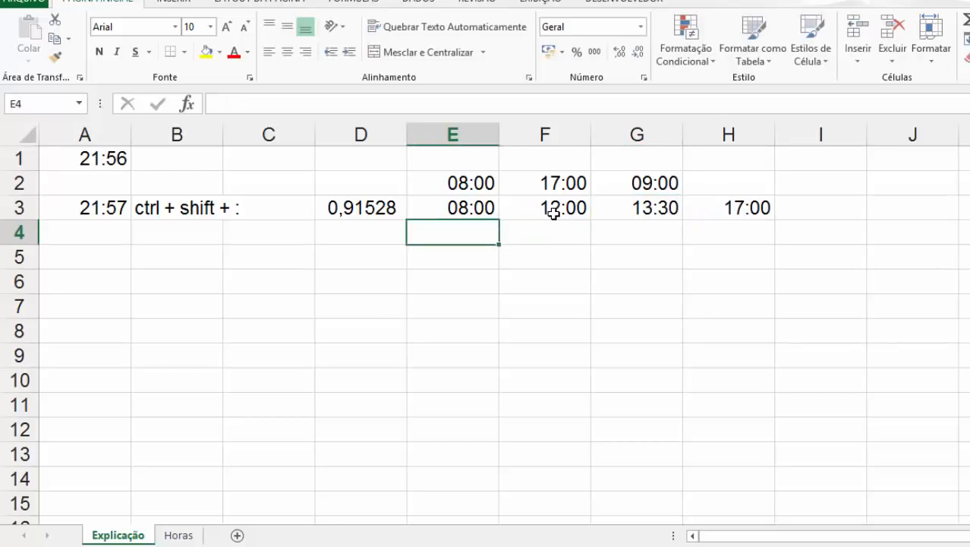
- Calculate the worked hours minus the lunch break in cell I3 with the formula =H3-E3-(G3-F3)
key(Up)
key(Up)
key(Right)
key(Right)
key(Down)
key(Right)
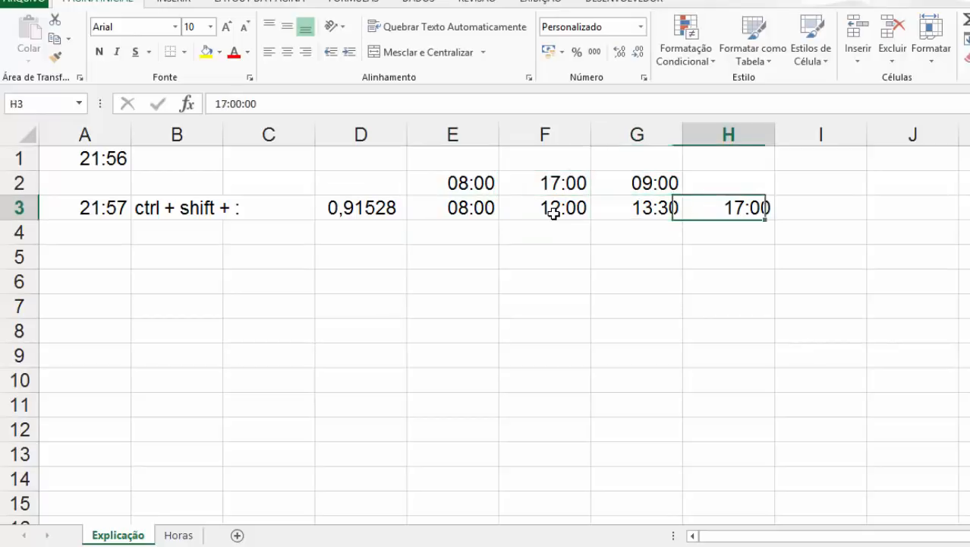
key(Right)
text(=)
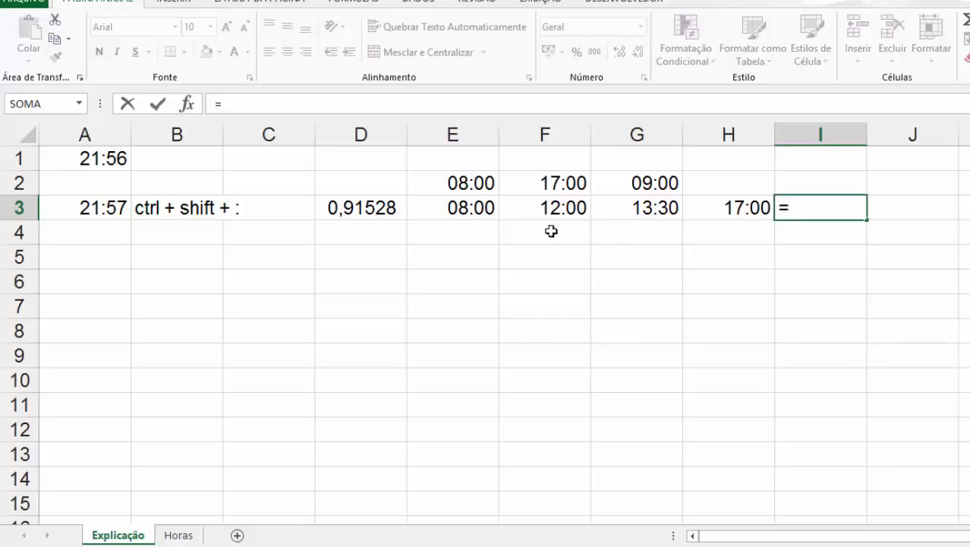
click(750, 207)
text(-)
click(434, 207)
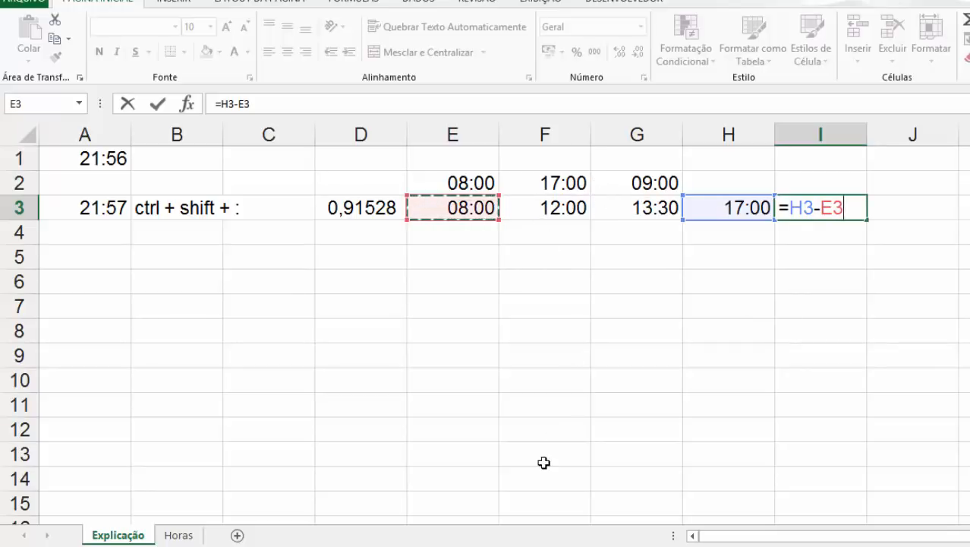
text(-()
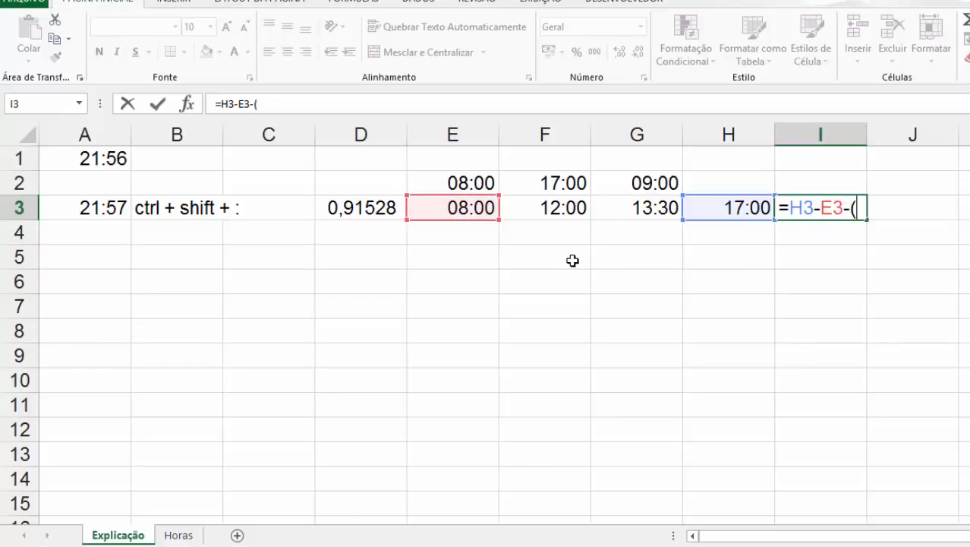
click(615, 208)
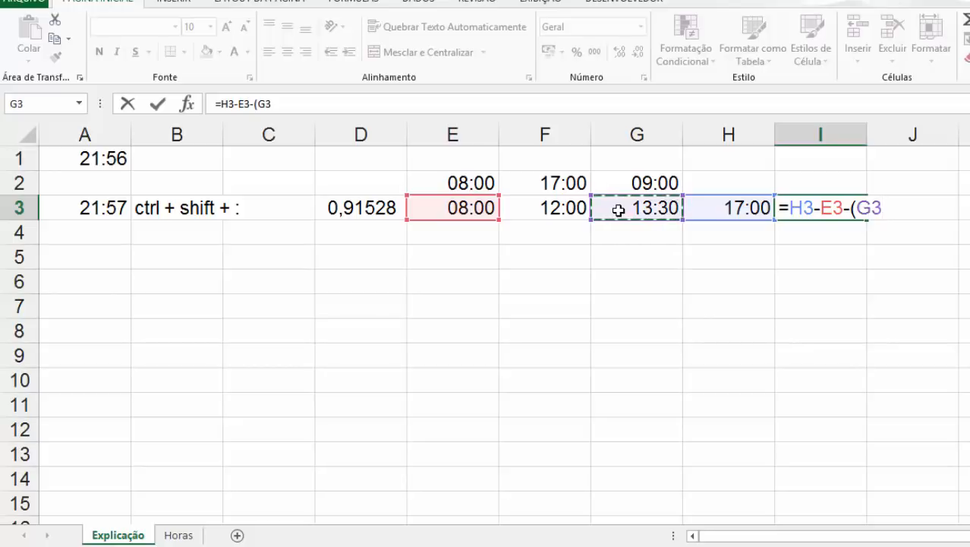
text(-)
click(573, 212)
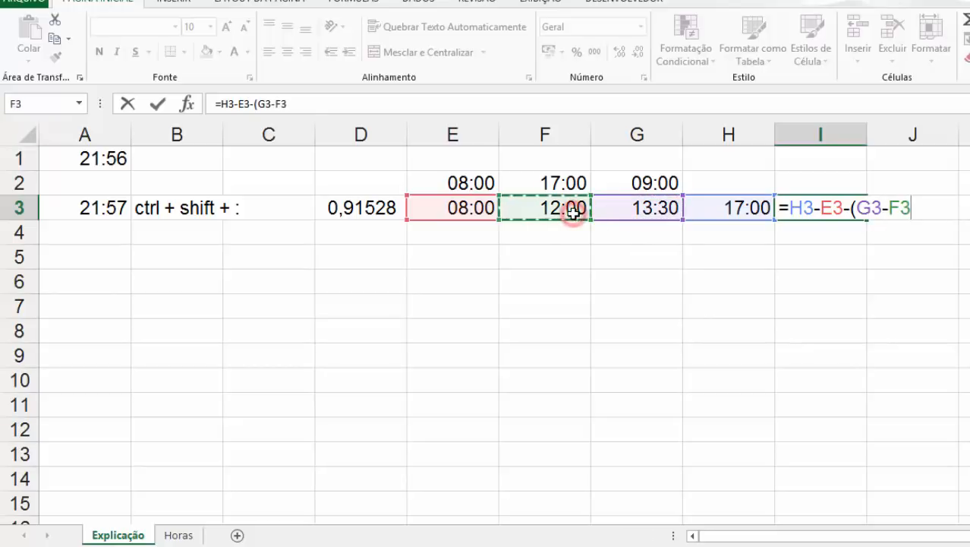
text())
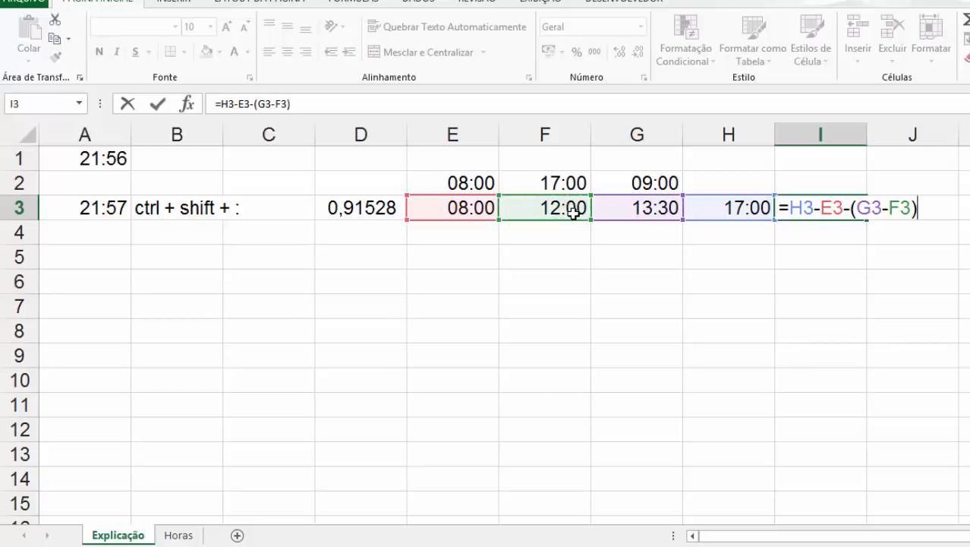
key(Return)
click(850, 208)
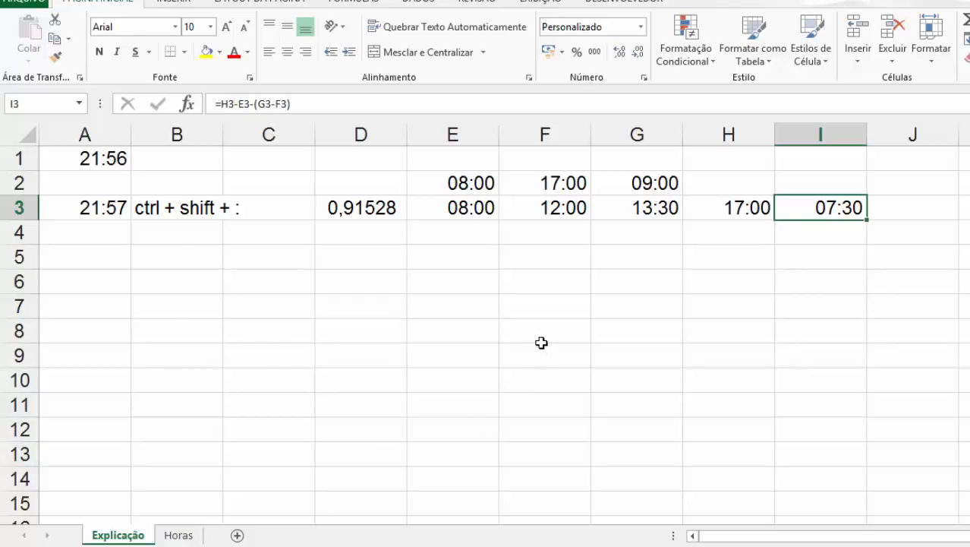
- Insert the current time in cell D6
click(332, 287)
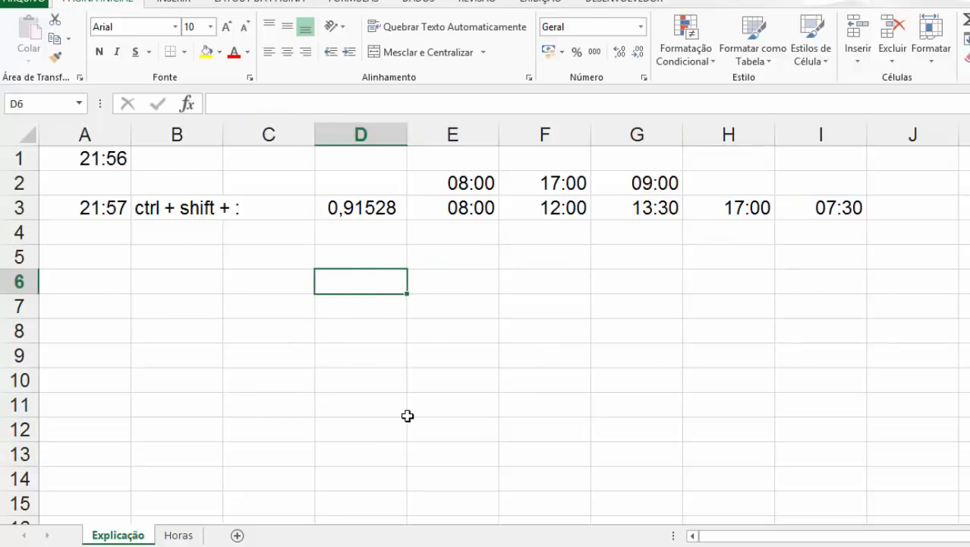
key(ctrl+shift+colon)
key(Return)
key(Up)
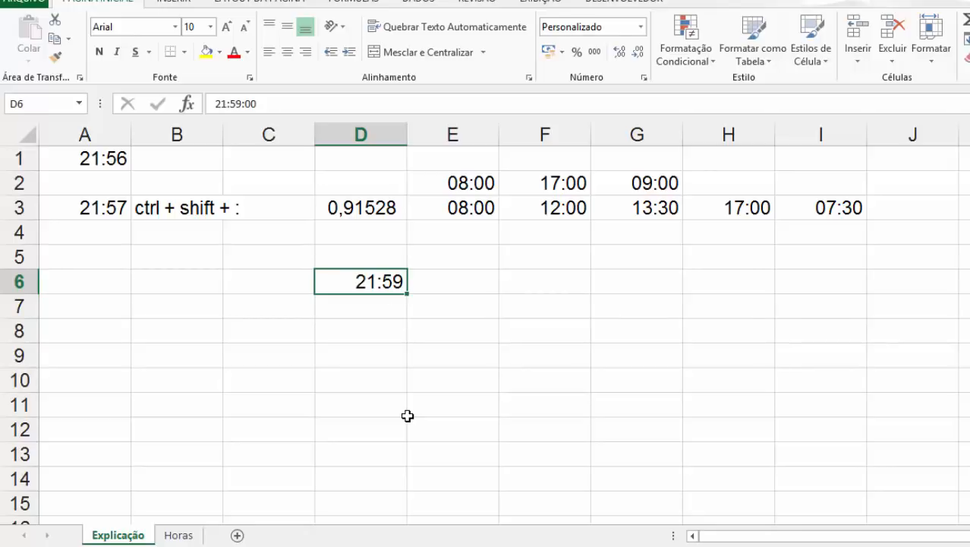
- Enter the headings Hora, Minuto and Segundo in cells D8, E8 and F8
key(Down)
key(Down)
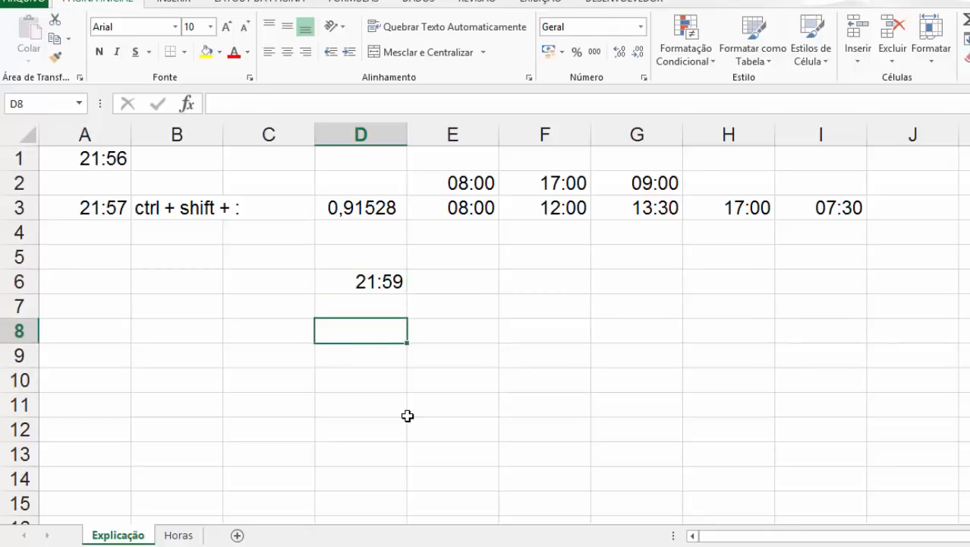
text(Hora)
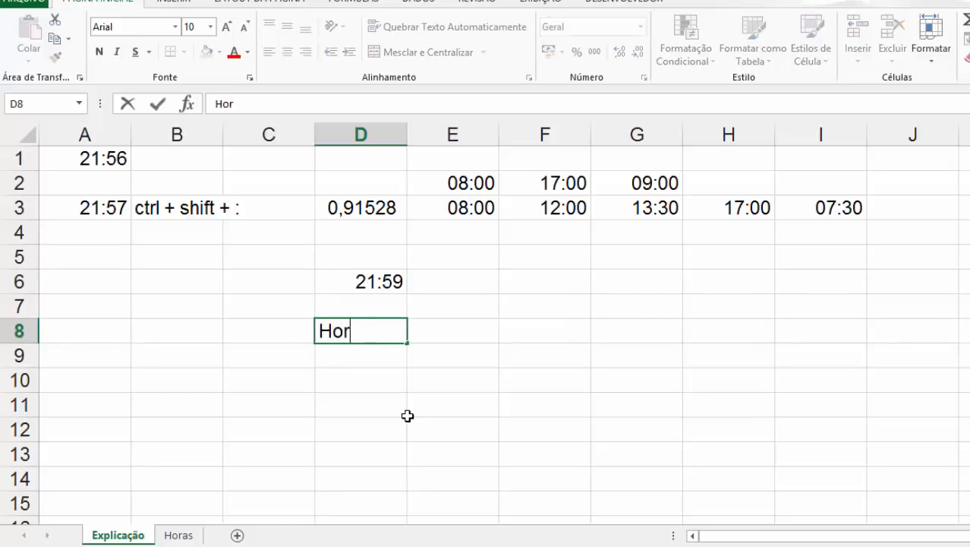
key(Tab)
key(F2)
text(Minuto)
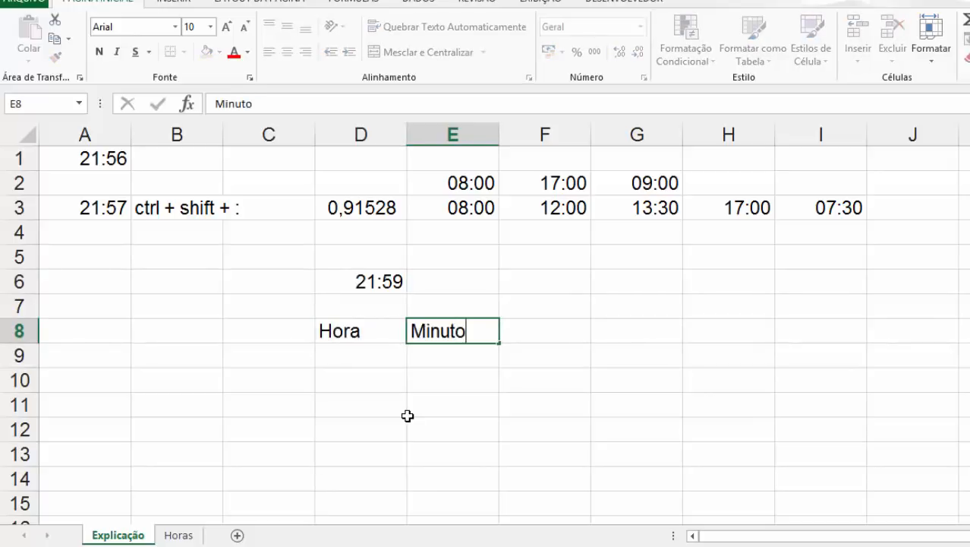
key(Tab)
text(Segundo)
key(Return)
- Extract the hour of the time in D6 into cell D9 with the formula =HORA(D6)
text(=)
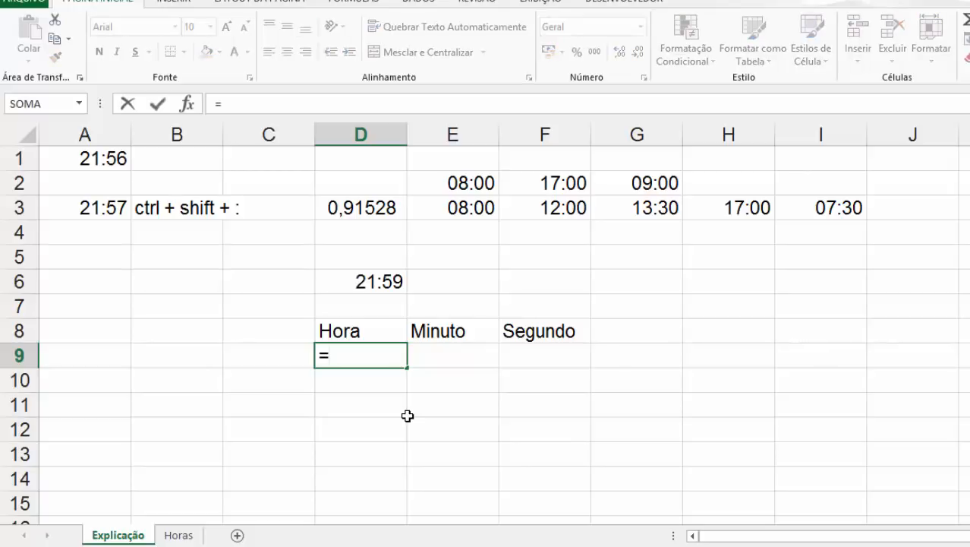
text(horas)
key(BackSpace)
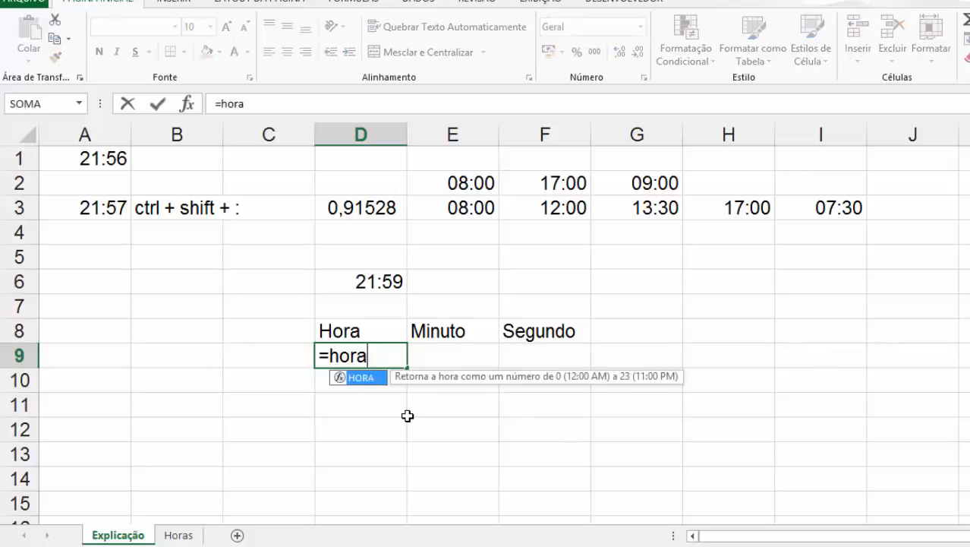
text(()
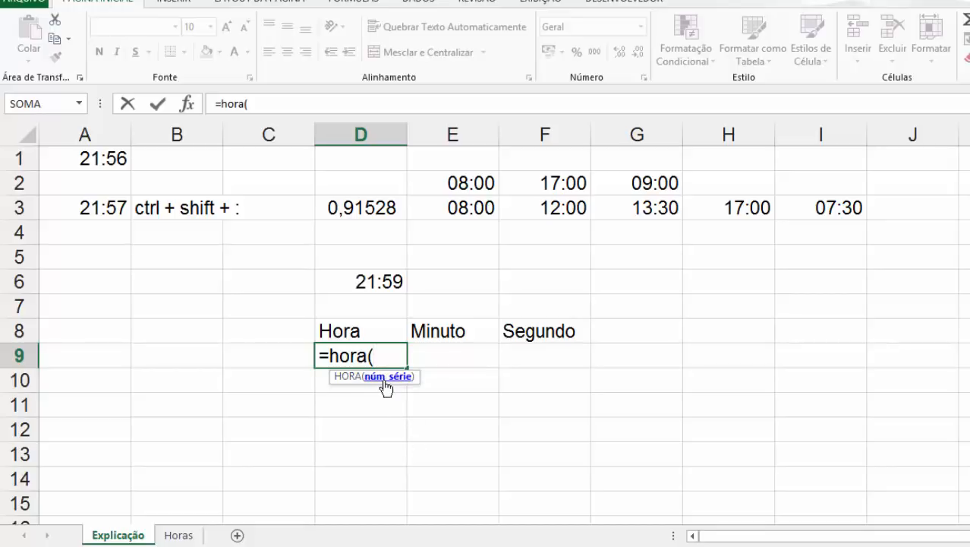
click(373, 280)
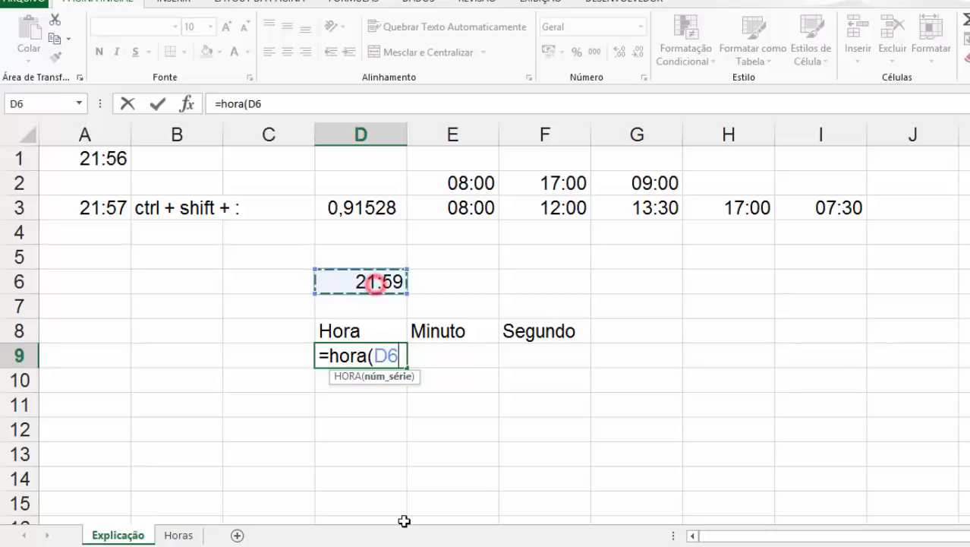
key(Return)
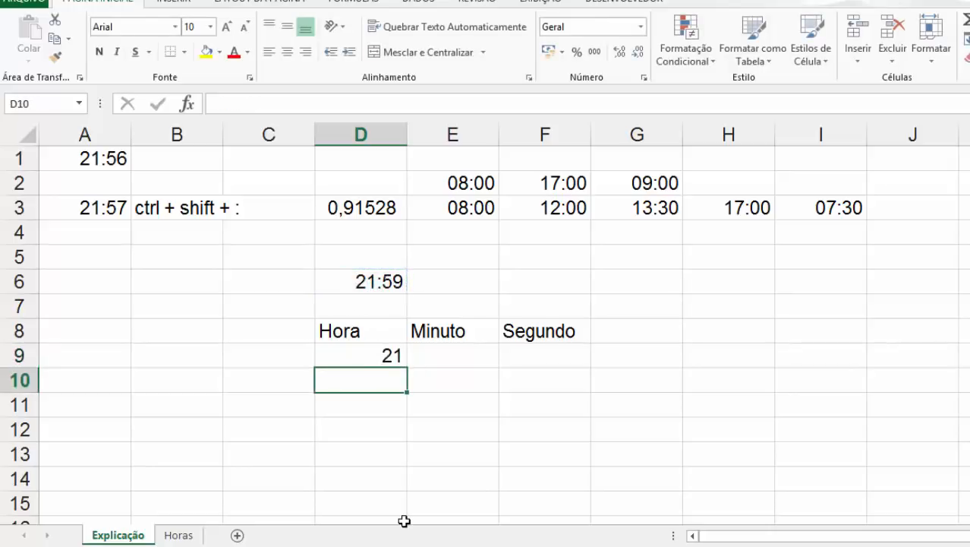
- Centre the contents of cells D9 to F9 and of the headings in D8 to F8 horizontally
drag(368, 353, 508, 354)
click(287, 51)
click(347, 357)
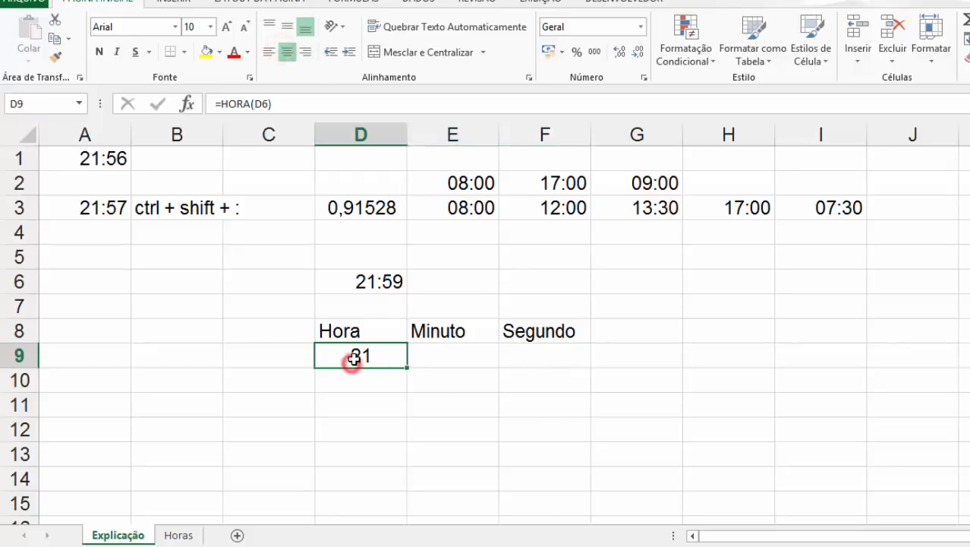
drag(357, 334, 559, 329)
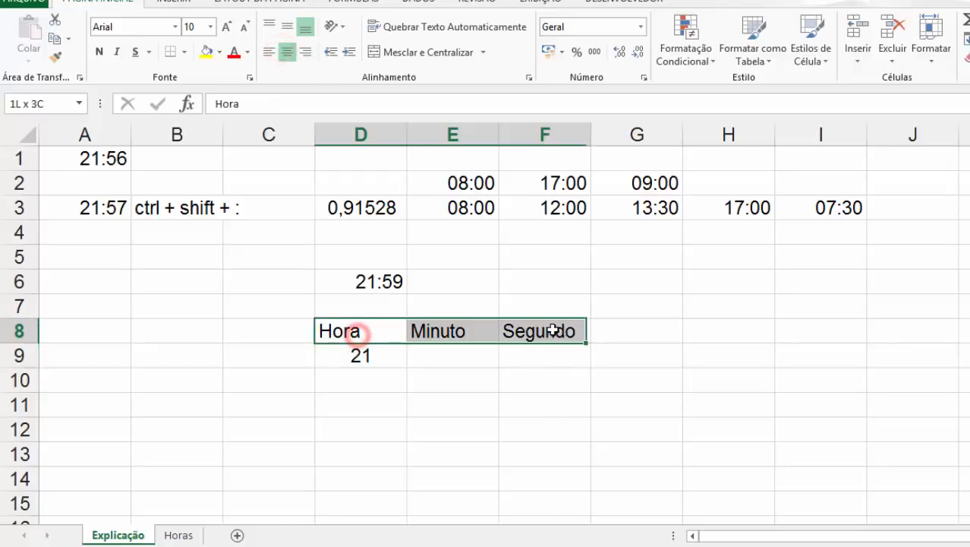
click(292, 52)
click(457, 376)
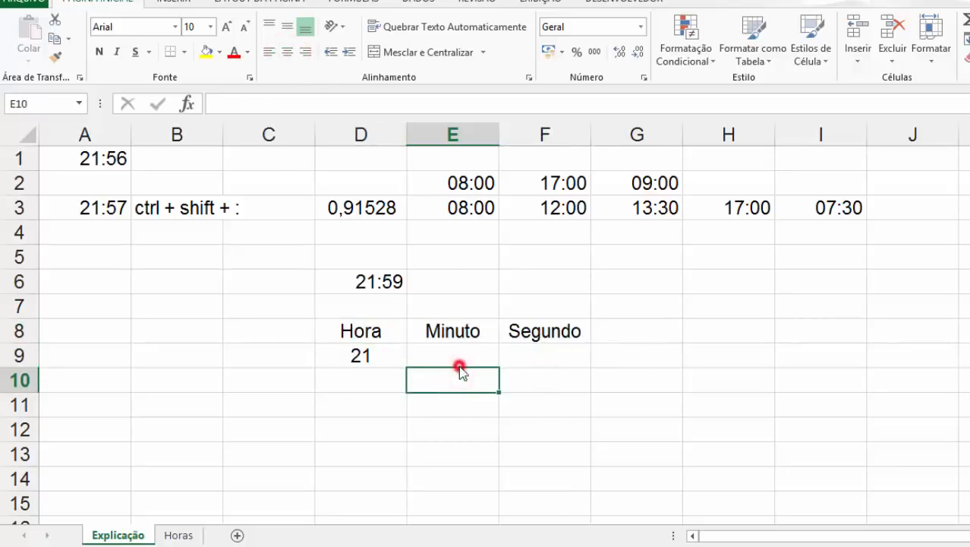
- Extract the minutes of the time in D6 into cell E9 with the MINUTO function
click(459, 356)
text(=)
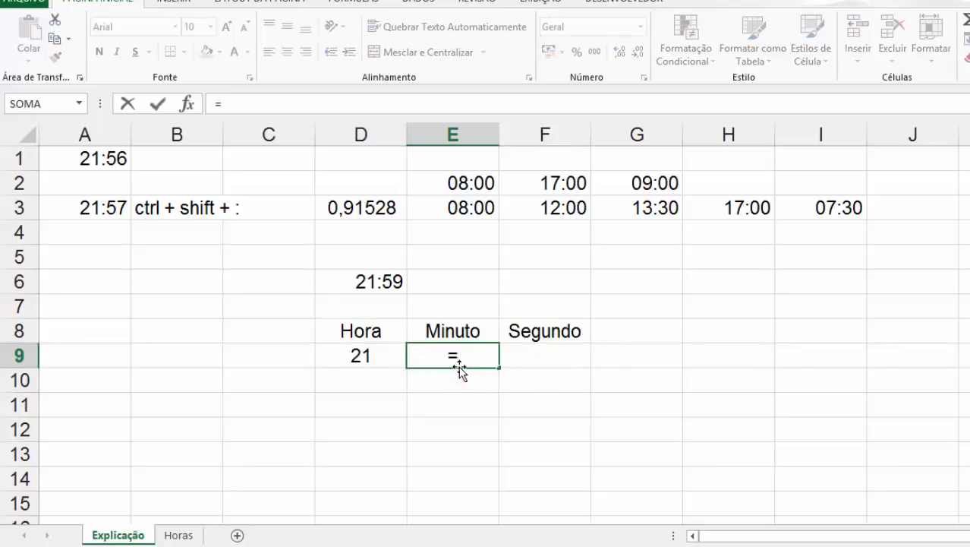
text(minuto)
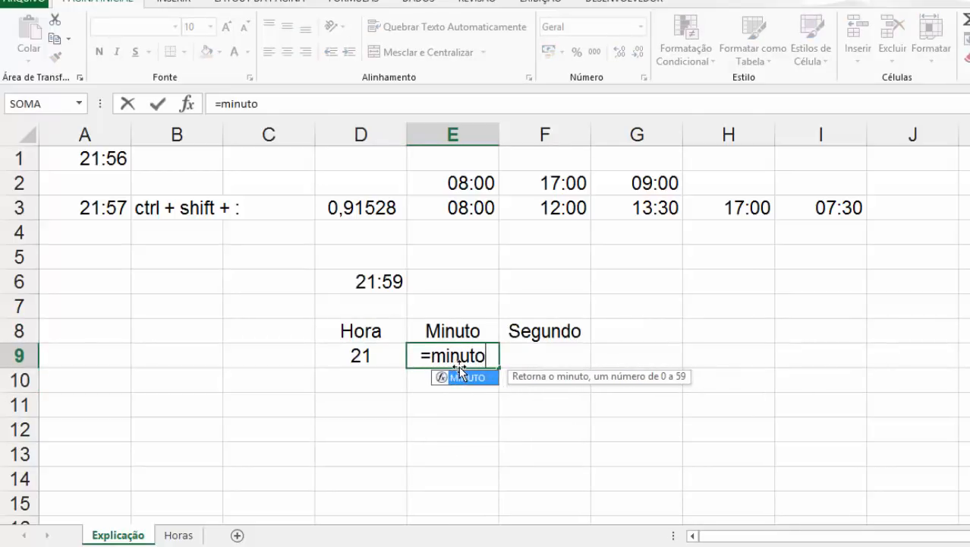
text(()
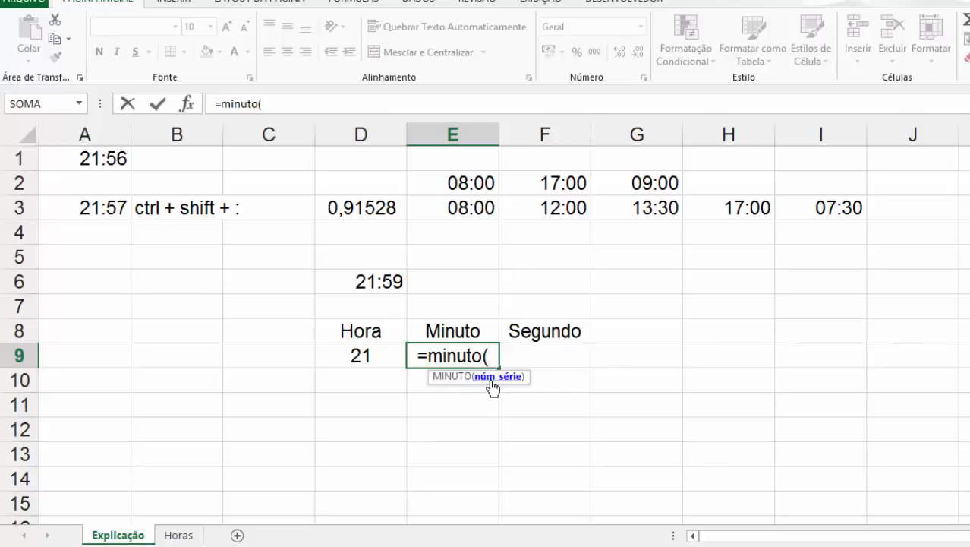
click(362, 282)
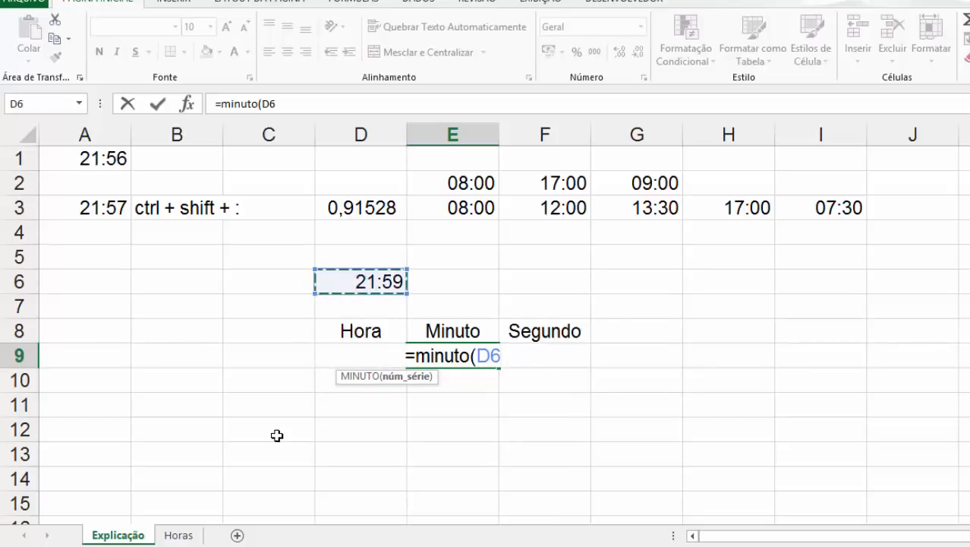
key(Return)
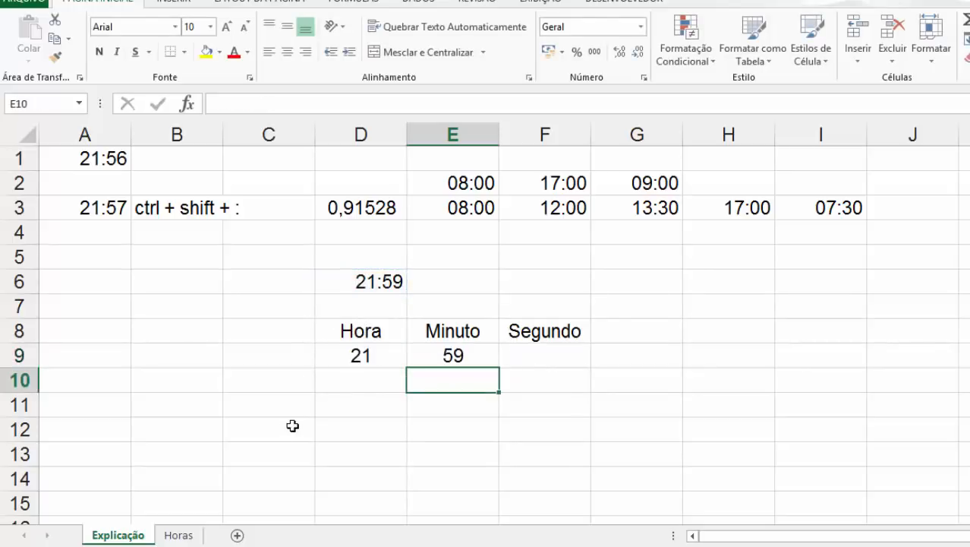
- Remove the seconds from the time entered in cell D6
click(520, 357)
click(526, 333)
click(539, 350)
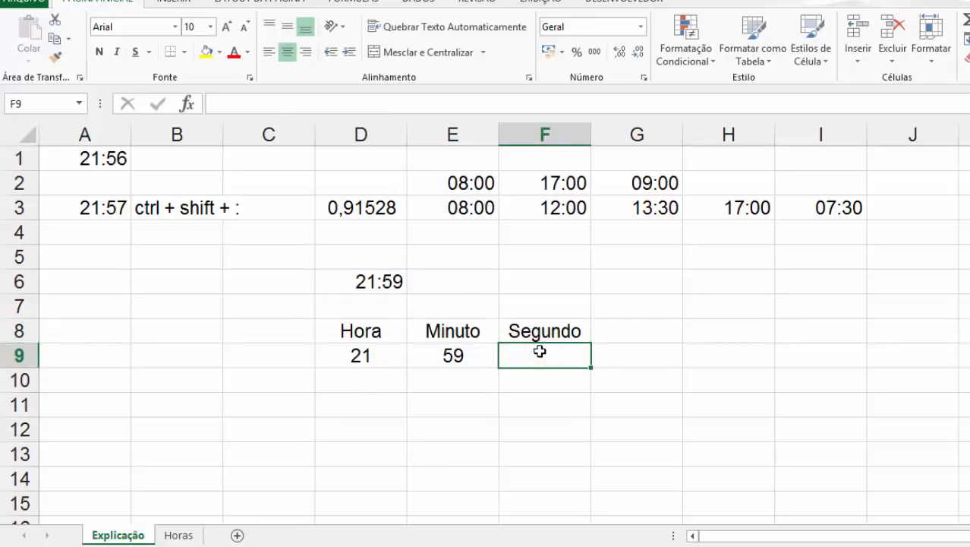
click(384, 286)
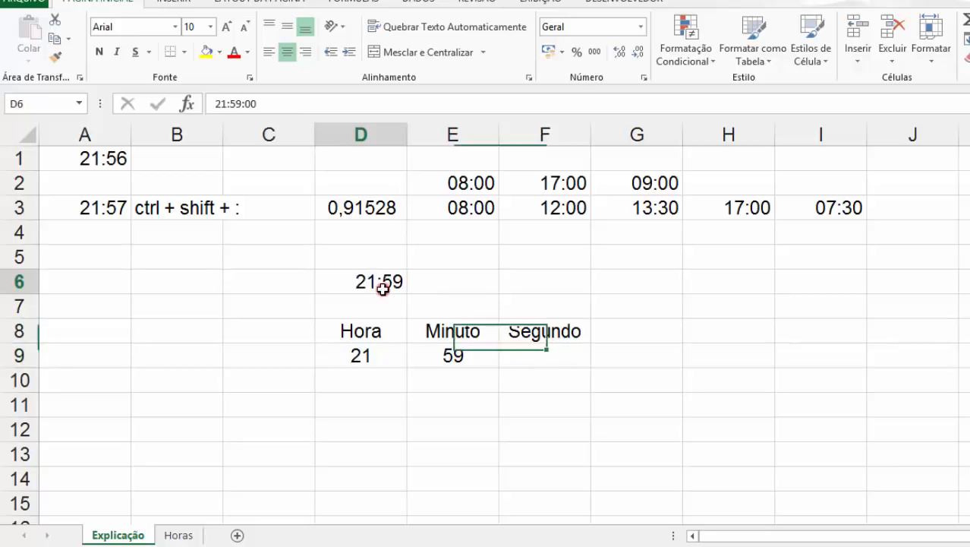
click(266, 103)
drag(266, 104, 245, 103)
key(Delete)
key(ctrl+Return)
click(546, 369)
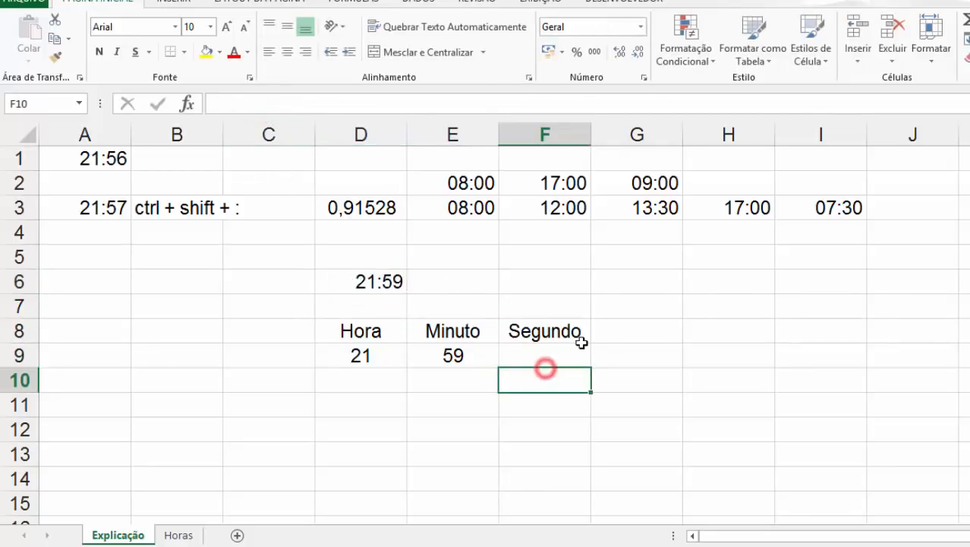
- Extract the seconds of the time in D6 into cell F9 with the SEGUNDO function
key(Up)
key(Up)
key(Down)
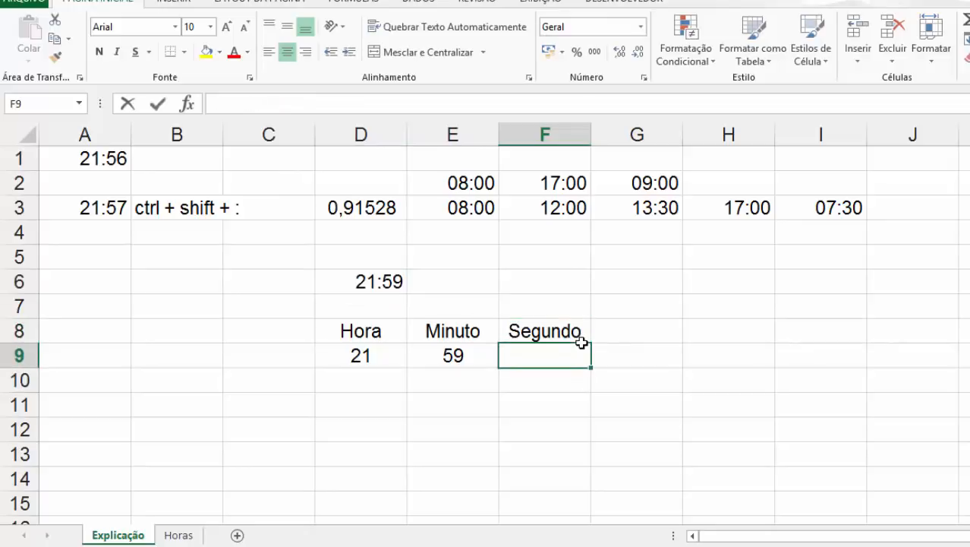
text(=segundo()
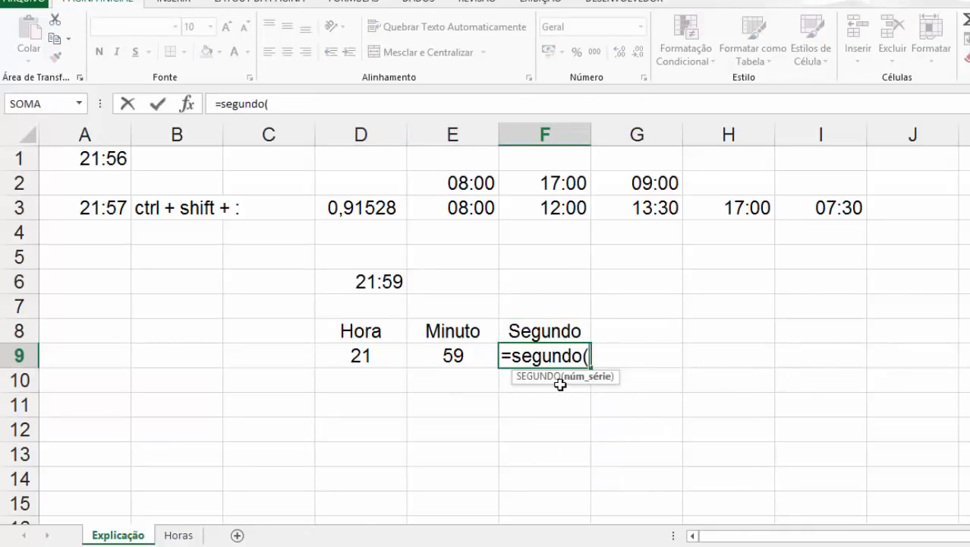
click(380, 283)
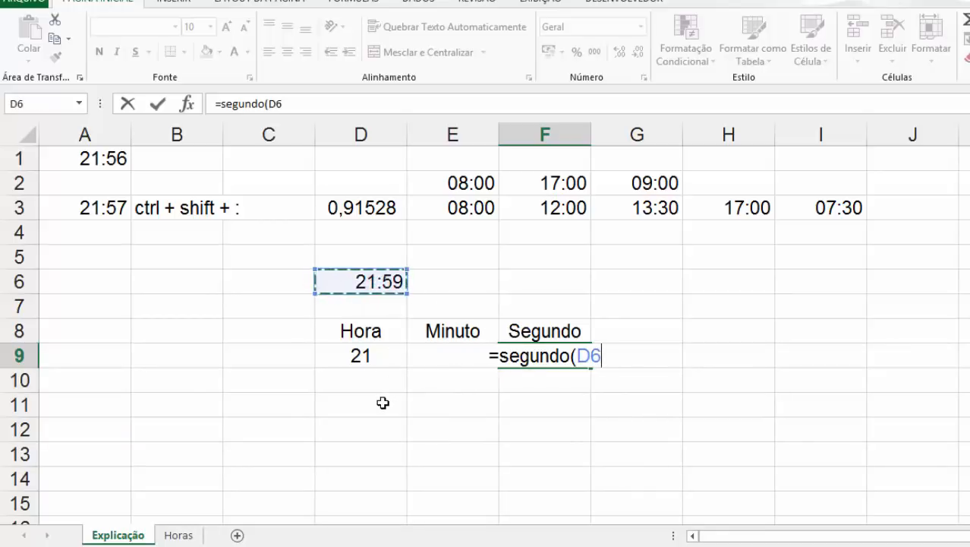
key(Return)
- Apply all borders to the result cells D9 to F9
drag(366, 356, 548, 360)
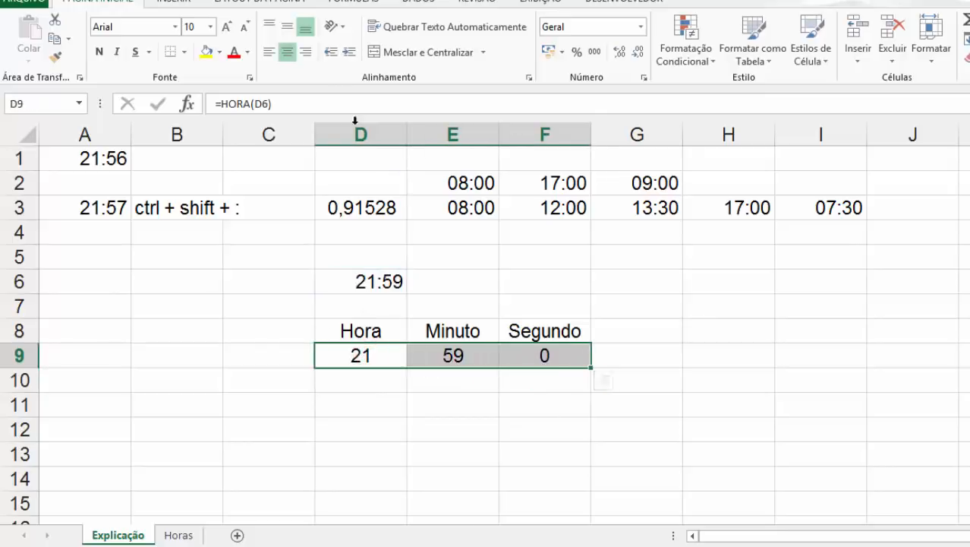
click(183, 53)
click(250, 189)
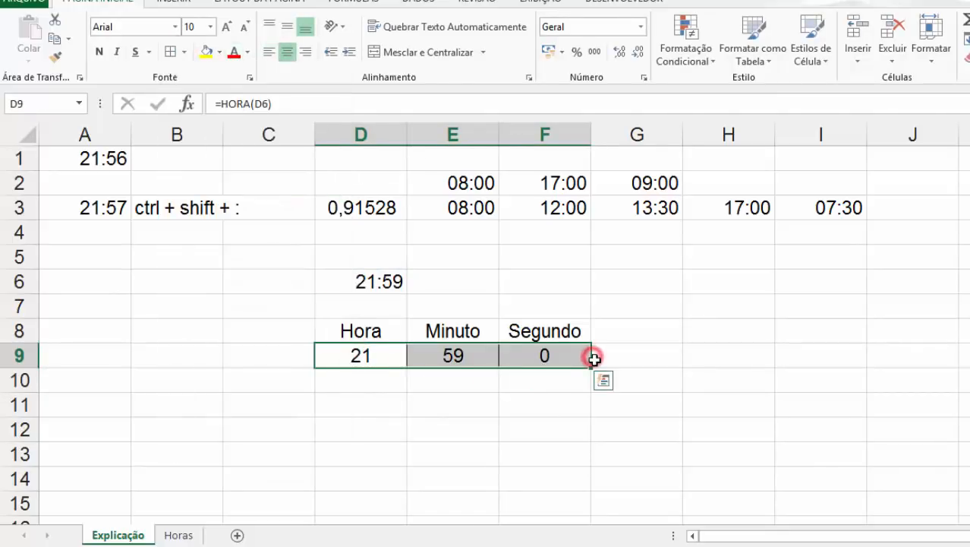
click(392, 402)
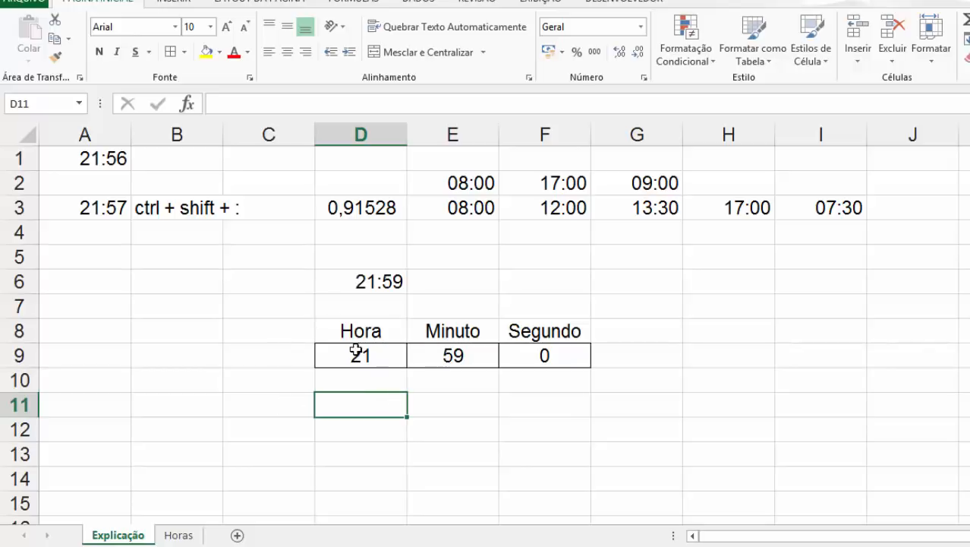
- Enter the label "Hora completa:" in cell D11
click(364, 406)
text(H)
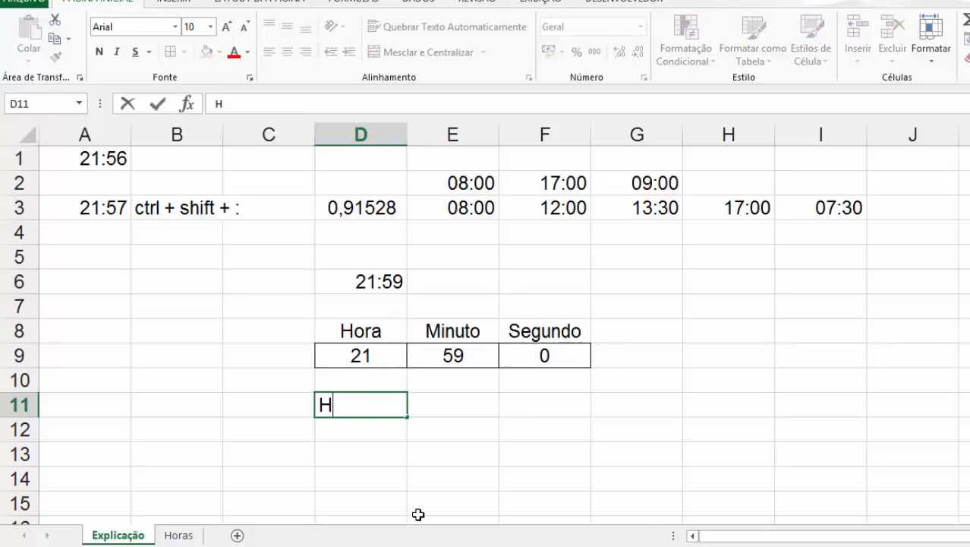
text(ora completa:)
key(Tab)
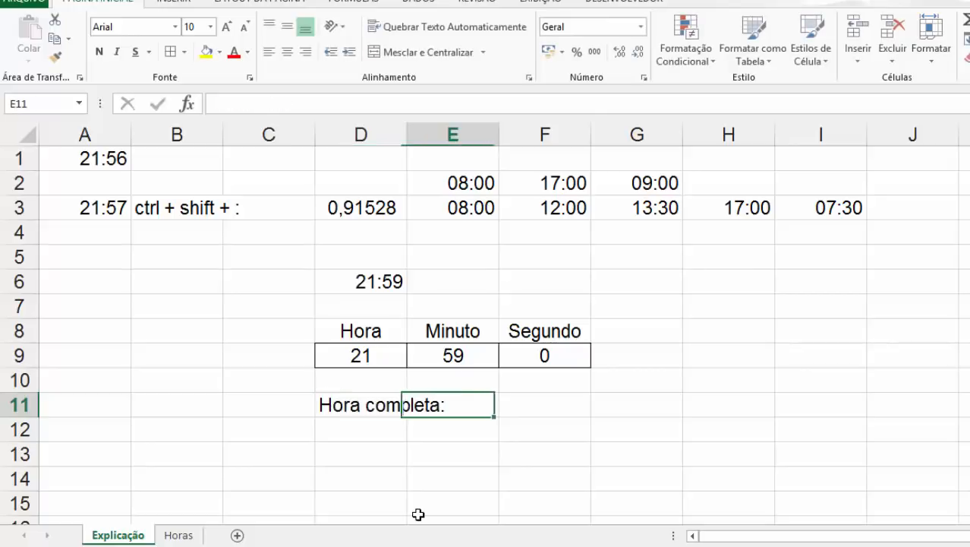
- Rebuild the full time in cell F11 with the TEMPO function, using D9, E9 and F9 as hour, minute and second
key(Tab)
text(=)
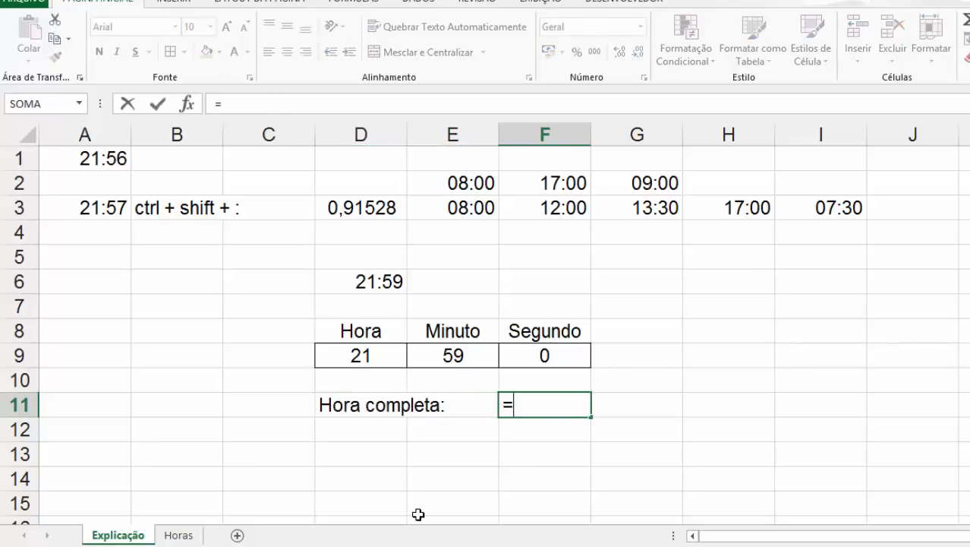
text(tempo()
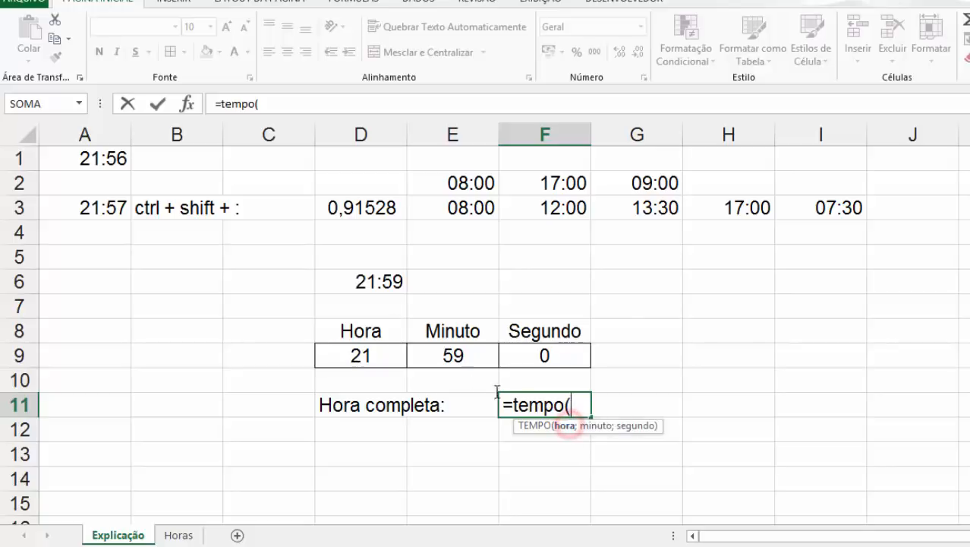
click(349, 356)
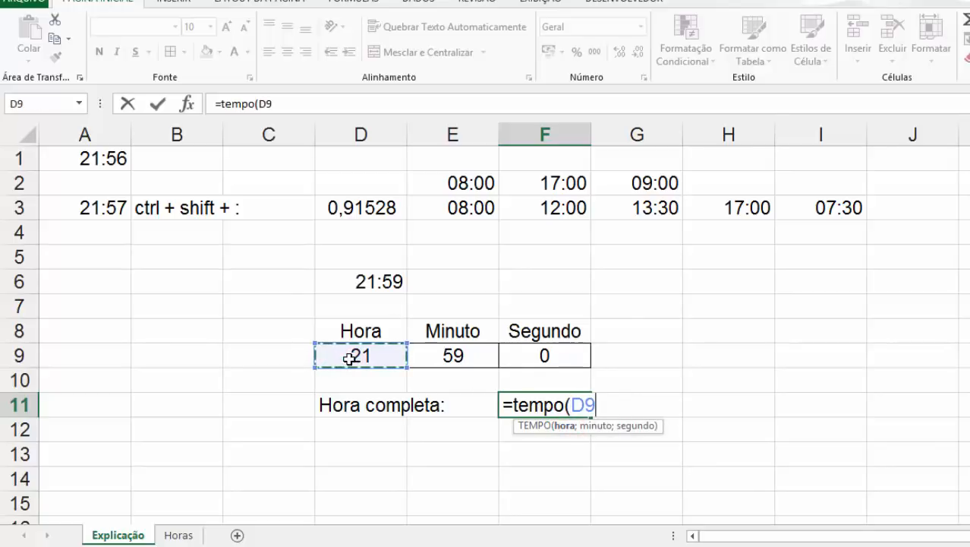
text(;)
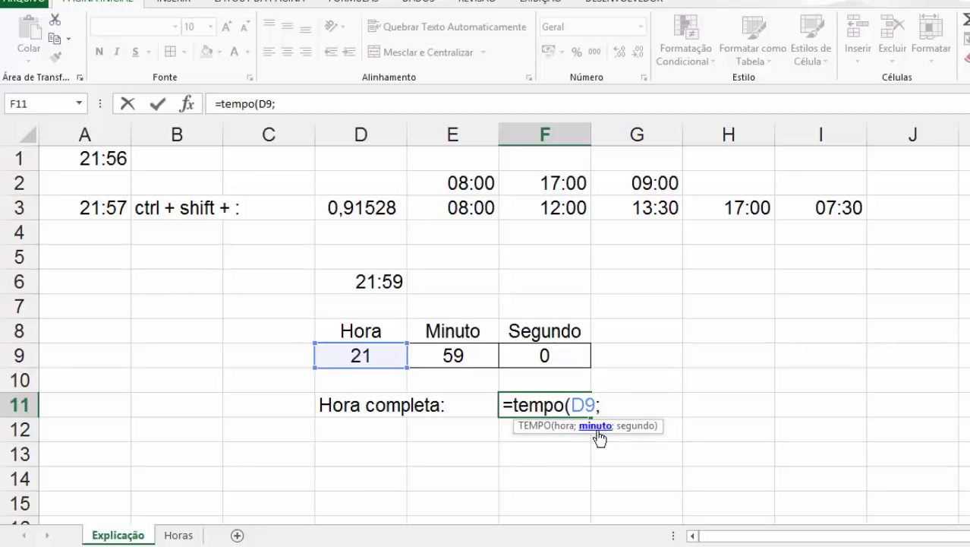
click(447, 358)
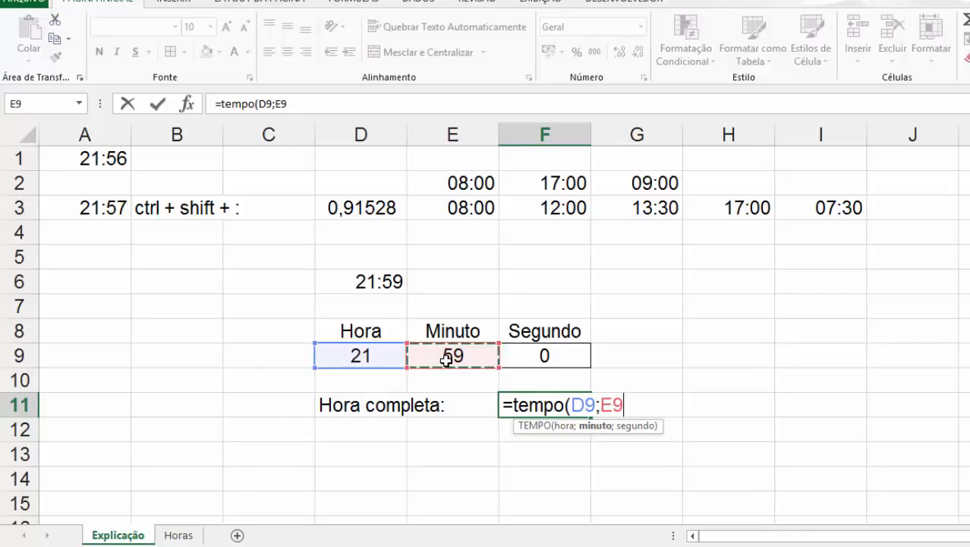
text(;)
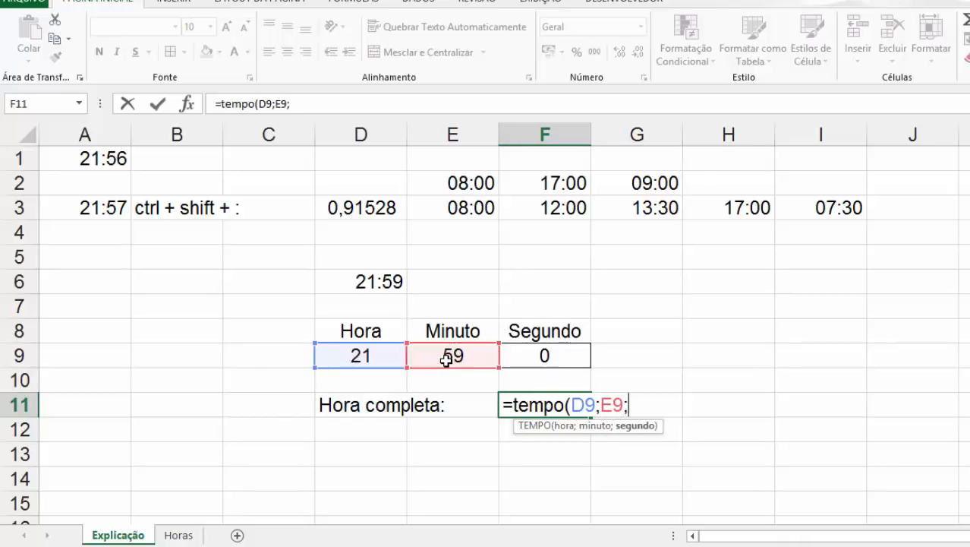
click(530, 359)
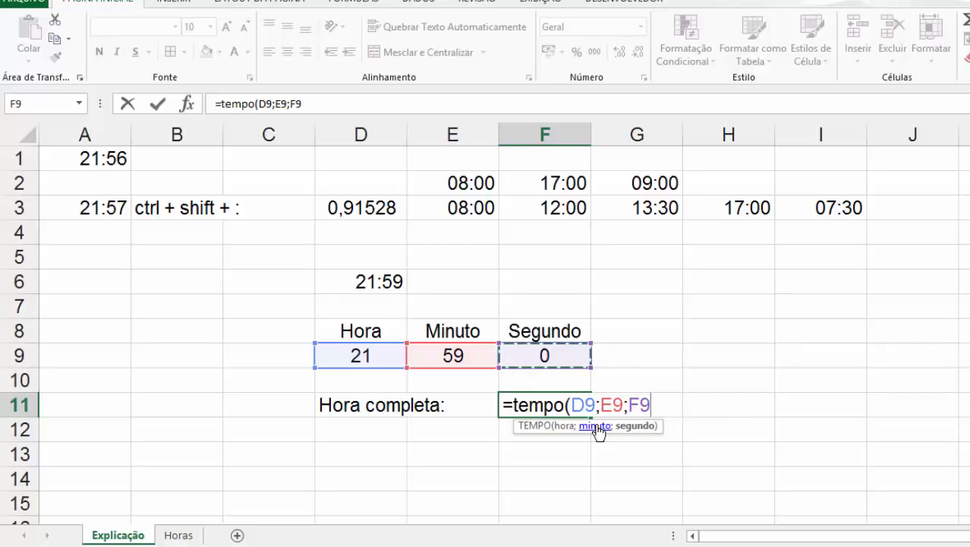
key(Return)
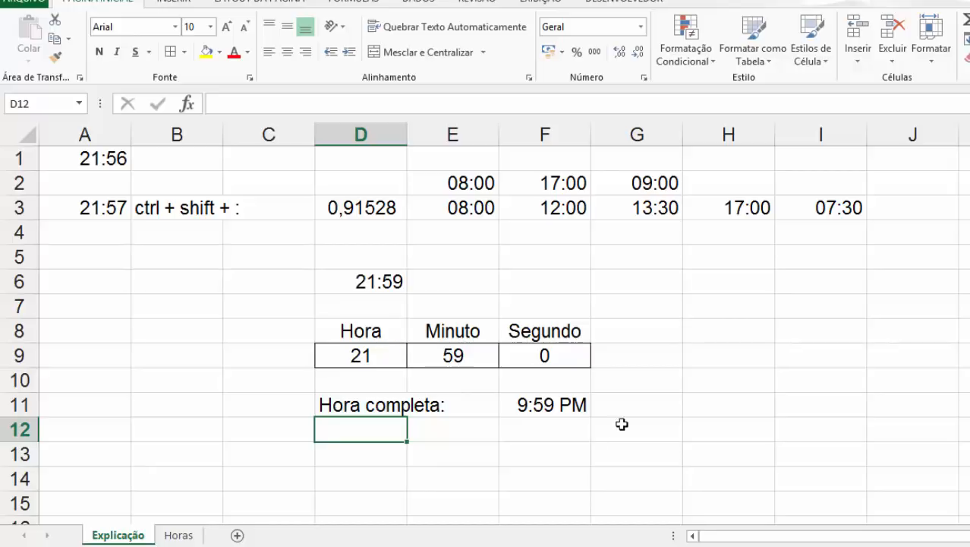
- Format the full time in cell F11 with the Hora number format
click(550, 404)
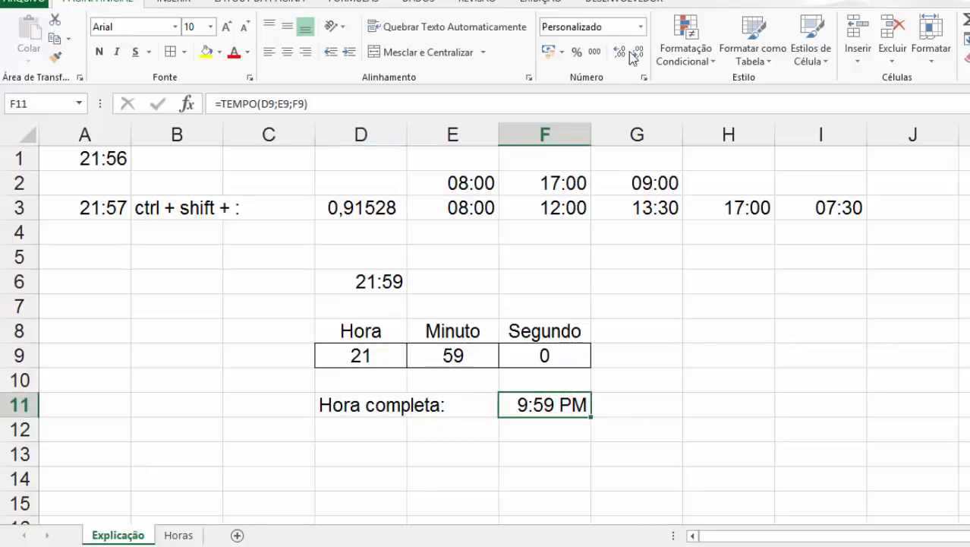
click(640, 27)
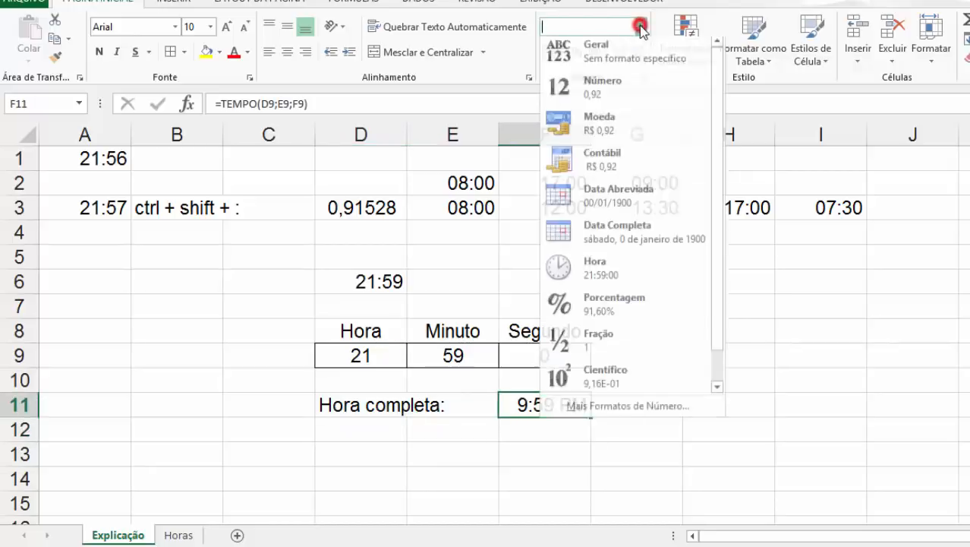
click(607, 275)
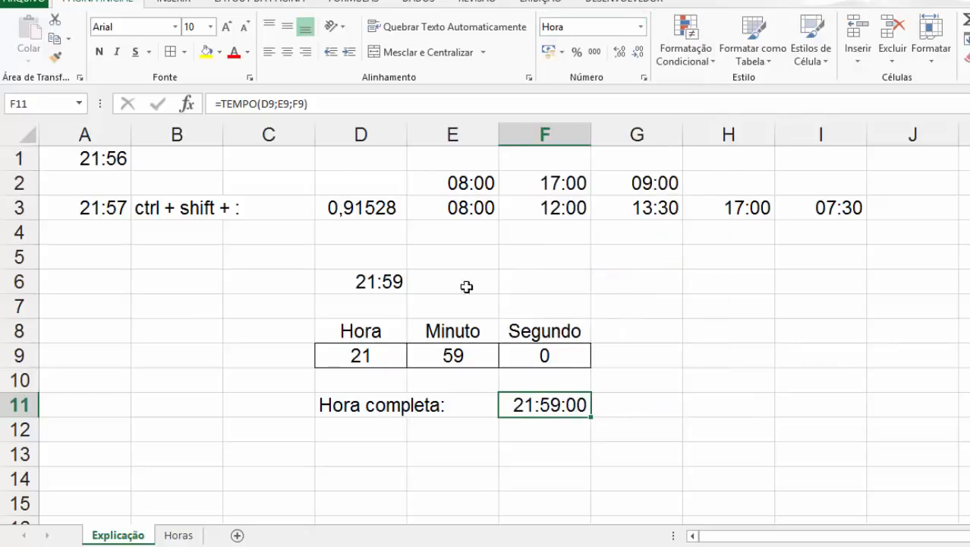
click(371, 283)
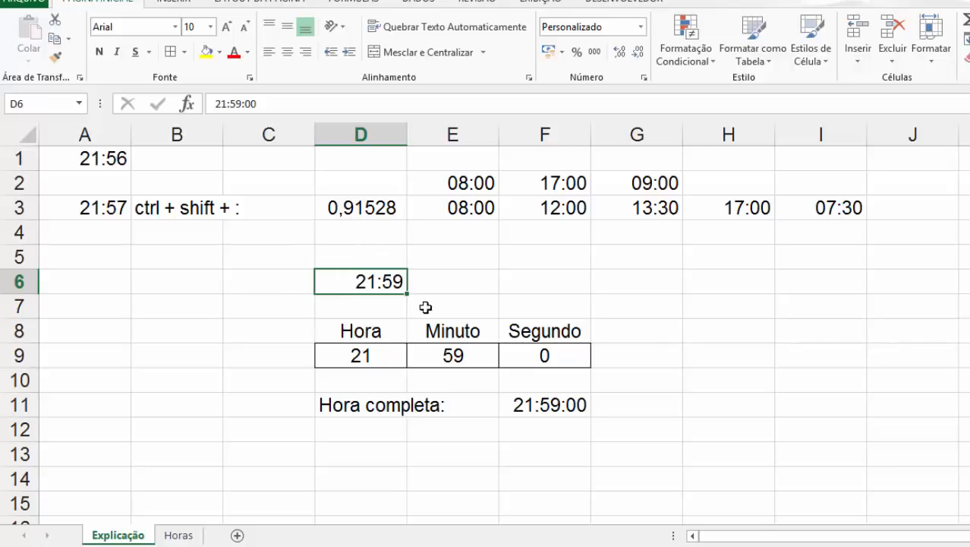
drag(320, 360, 525, 361)
click(529, 386)
click(524, 403)
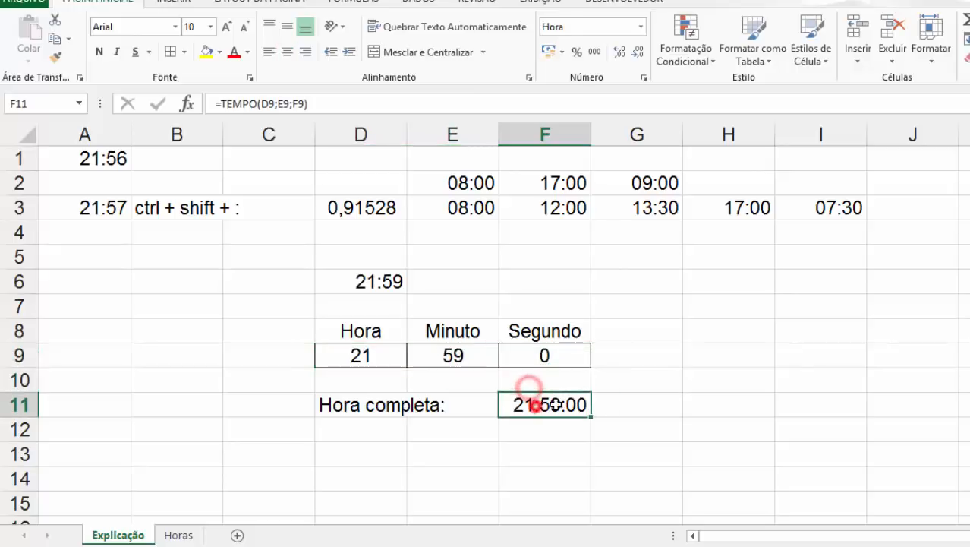
- Enter the times 08:00 in cell H7 and 07:22 in cell H8
click(714, 298)
click(728, 279)
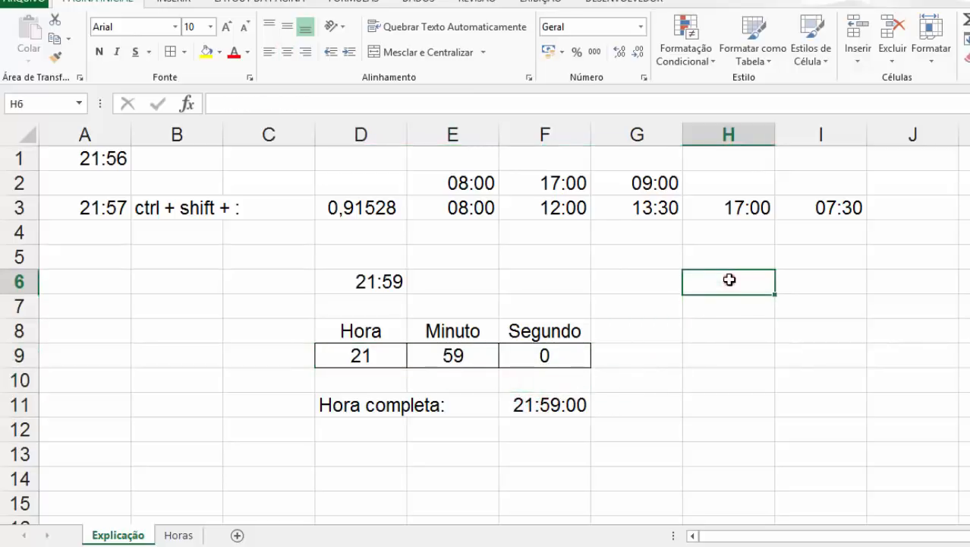
click(753, 315)
text(0)
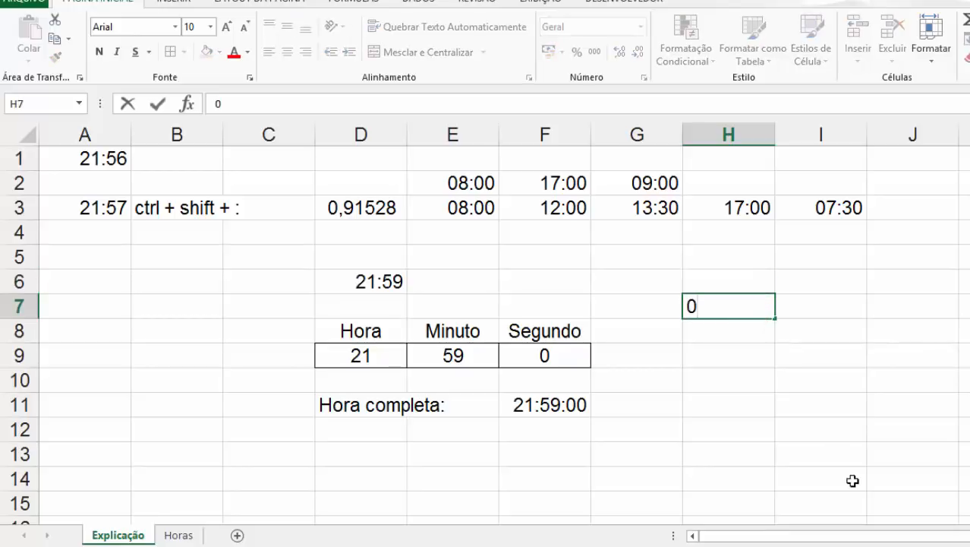
text(8:00)
key(Return)
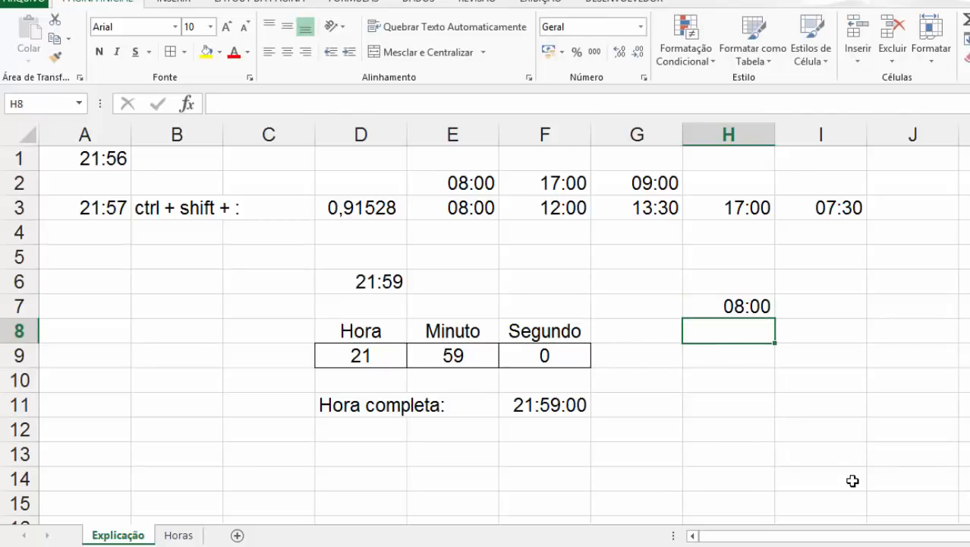
text(07:22)
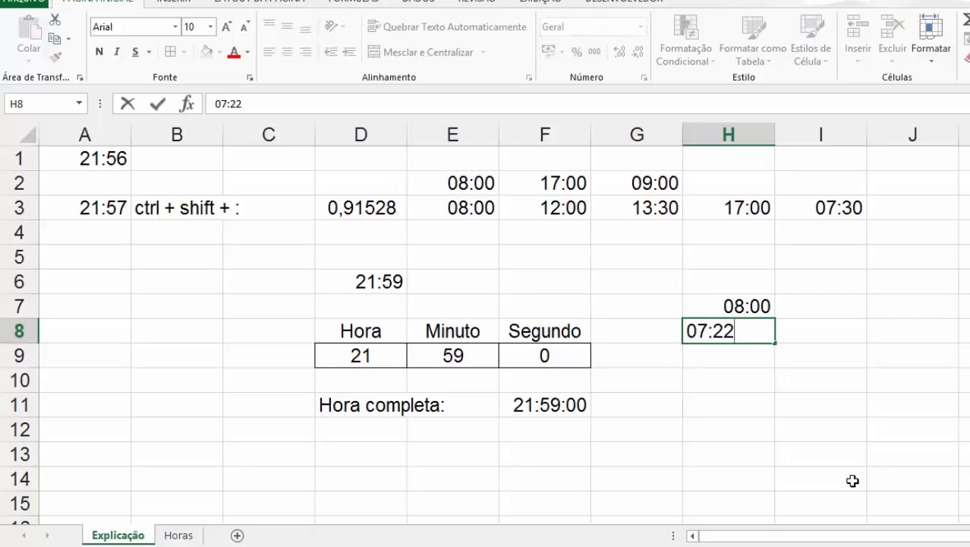
key(Return)
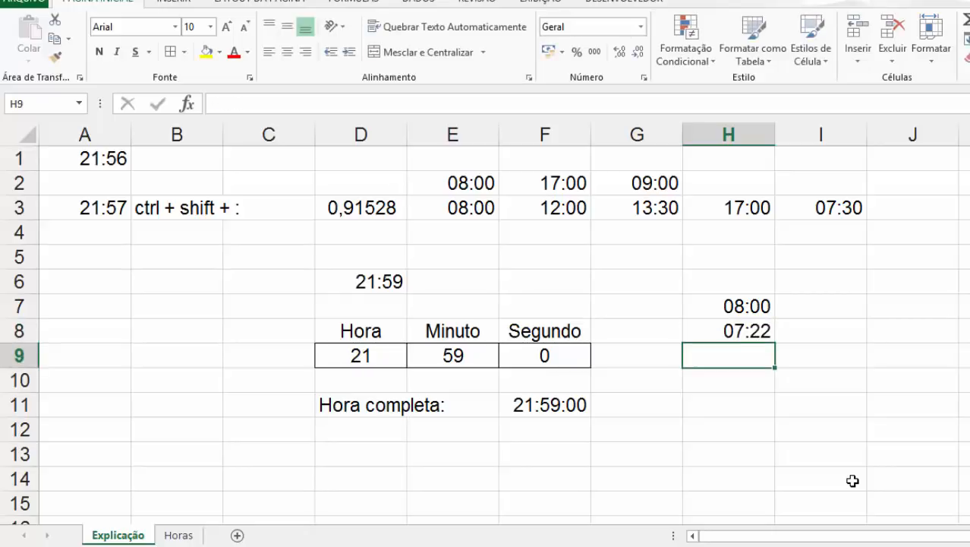
- Add the two times in cell H9 with the formula =H7+H8
text(=)
key(Up)
key(Up)
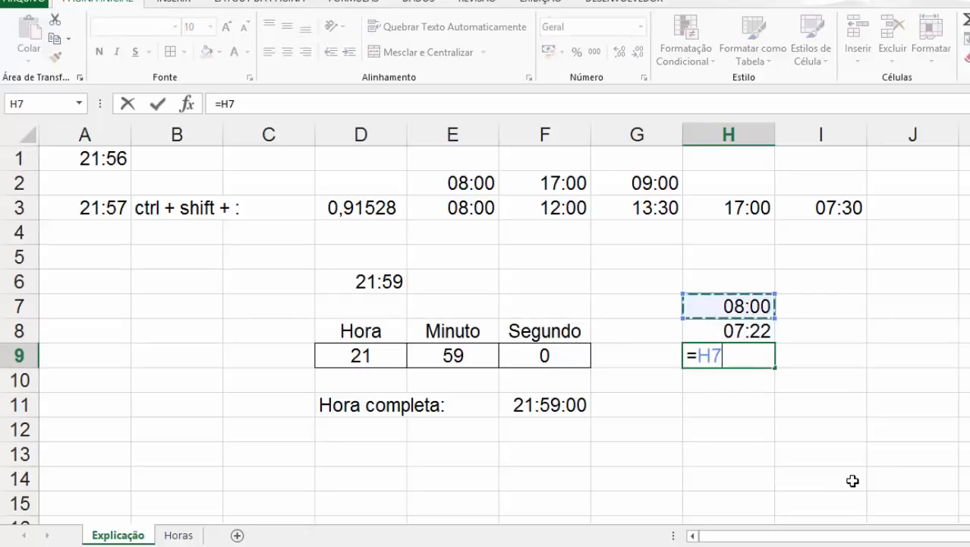
text(+)
key(Up)
key(Return)
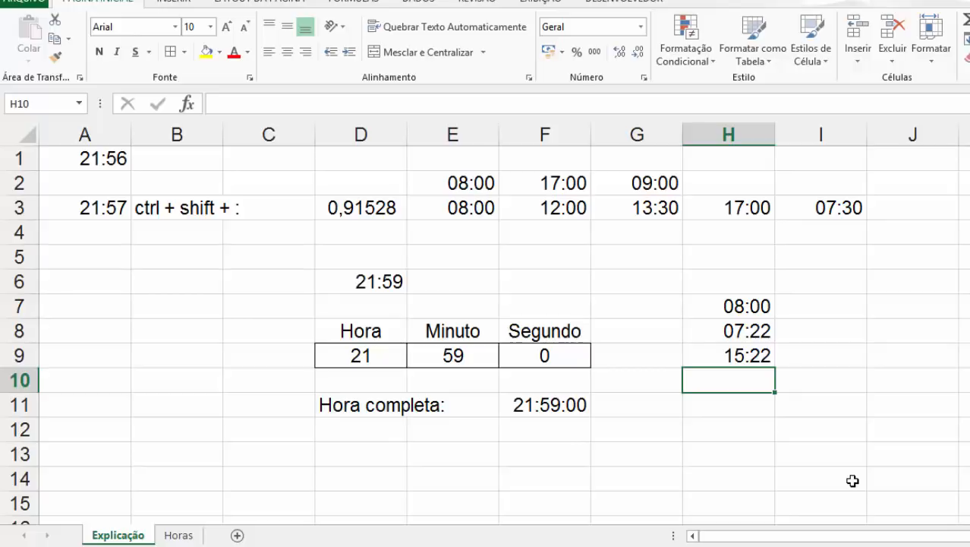
- Enter the times 19:00 in cell I8 and 3:30 in cell I9
key(Right)
key(Up)
key(Up)
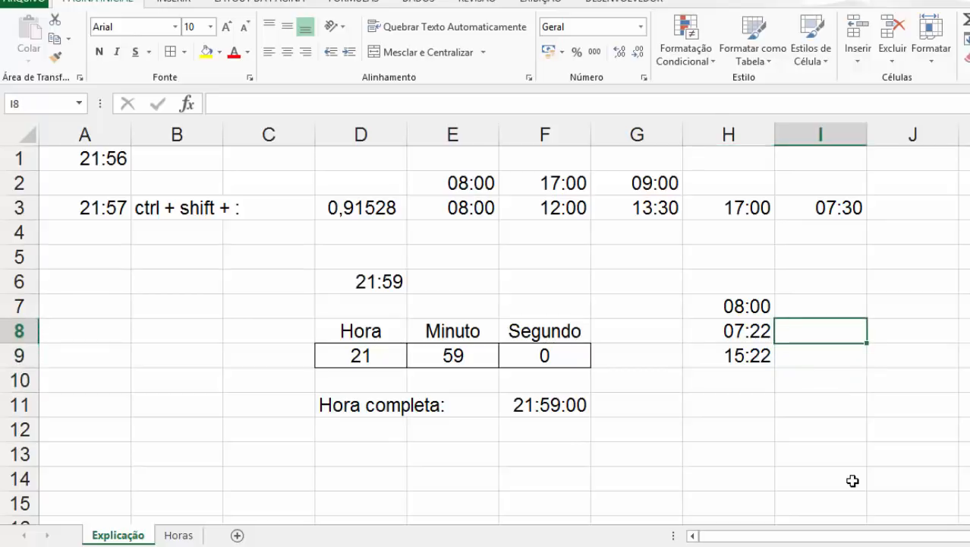
text(19:00)
key(Return)
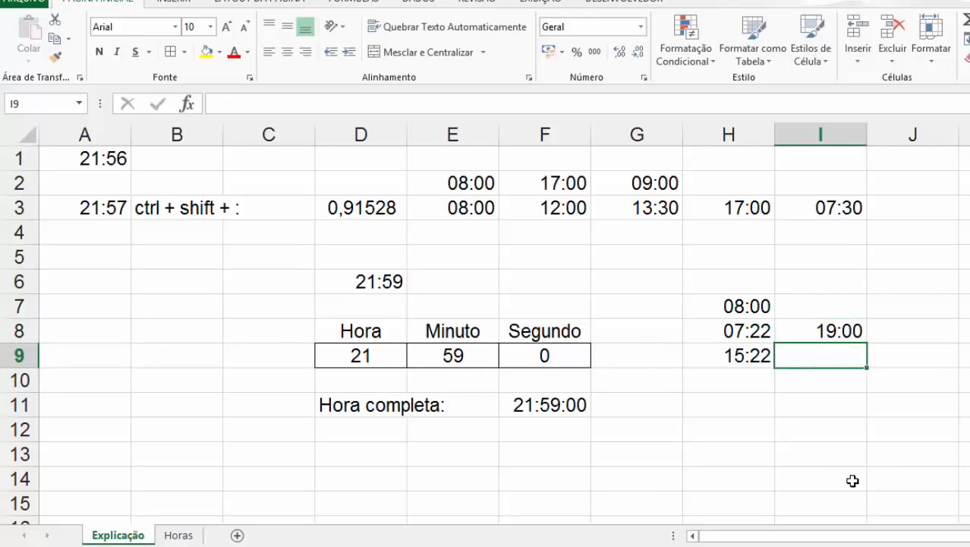
text(3:30)
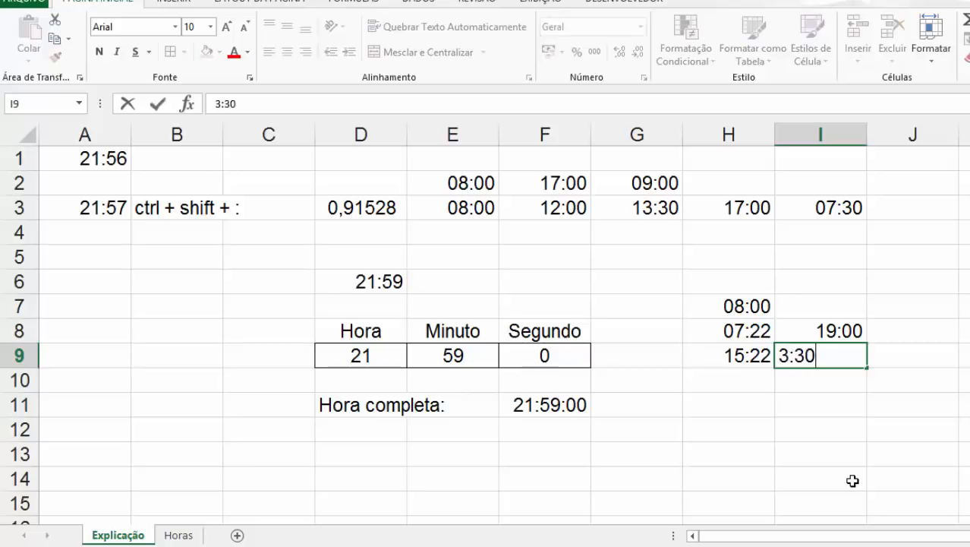
key(Return)
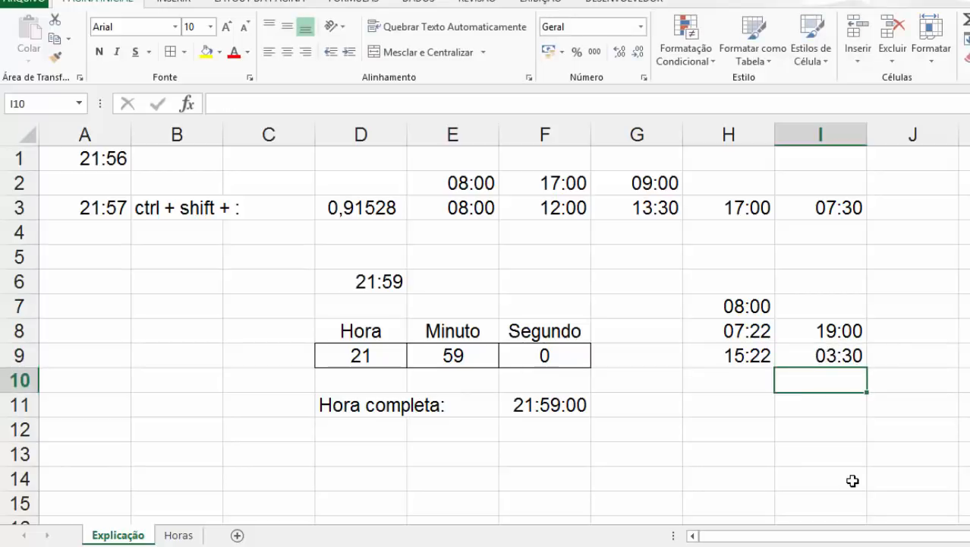
- Subtract the two times in cell I10 with the formula =I8-I9
text(=)
key(Up)
key(Up)
text(-)
key(Up)
key(Return)
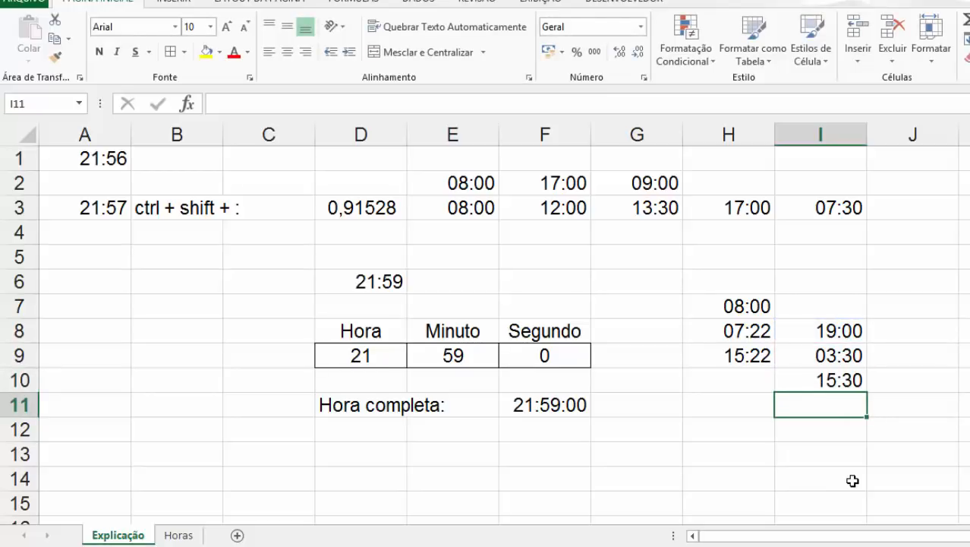
- Display the formula of I10 as text in cell I11 with FÓRMULATEXTO, and copy cell I11
text(=fór)
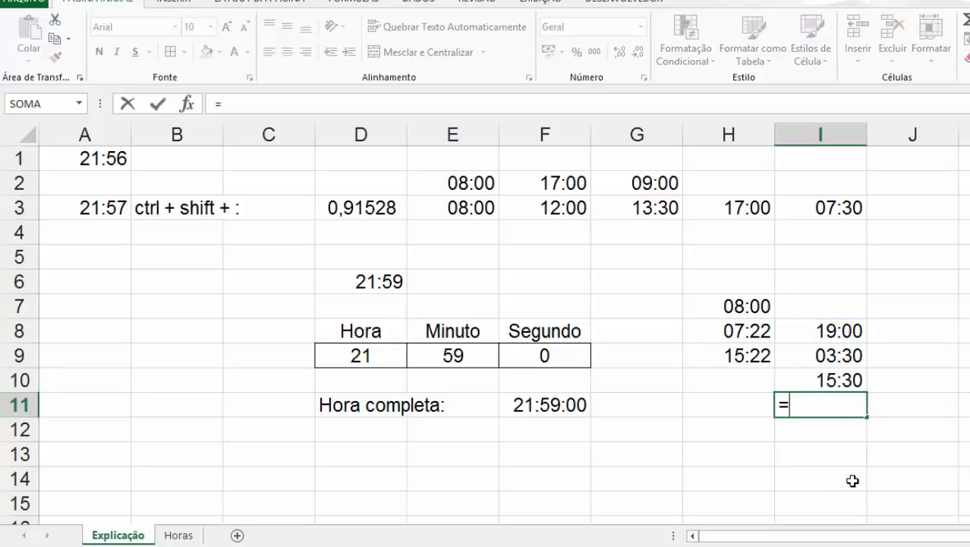
key(Tab)
key(Up)
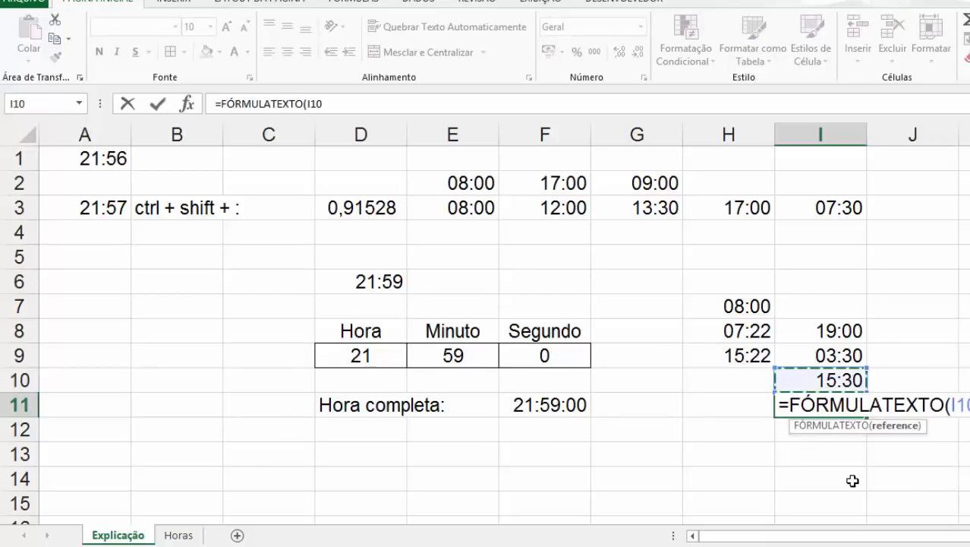
key(Return)
key(Up)
key(ctrl+c)
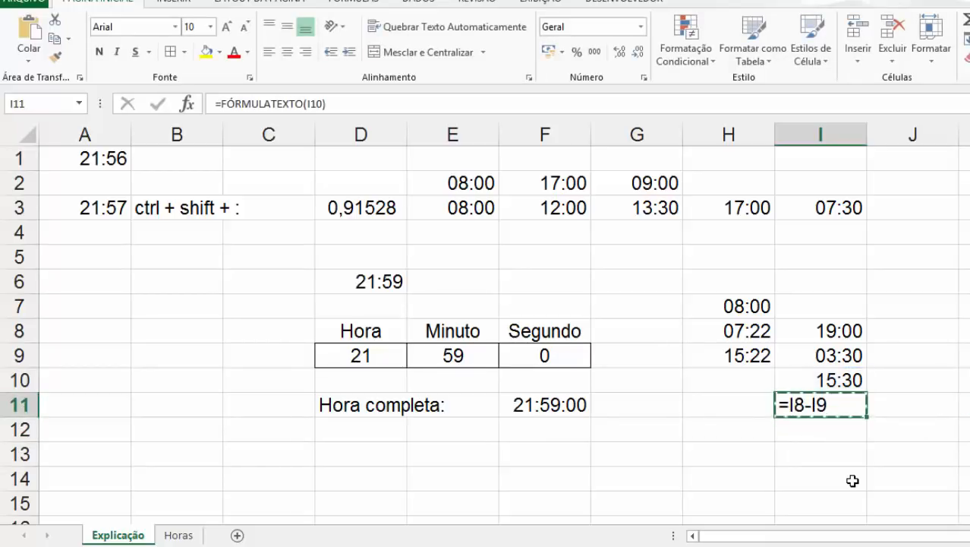
key(Up)
key(Up)
key(Left)
key(ctrl+v)
key(Down)
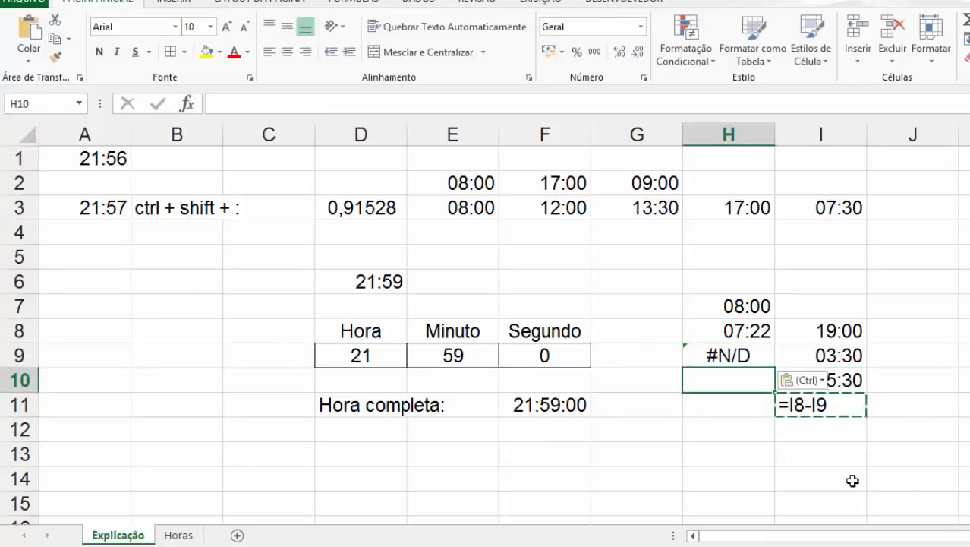
key(ctrl+z)
- Paste the copied FÓRMULATEXTO formula into cell H10, below the sum of the times
key(Down)
key(ctrl+v)
key(Return)
key(Down)
key(Down)
key(Right)
key(Right)
key(Right)
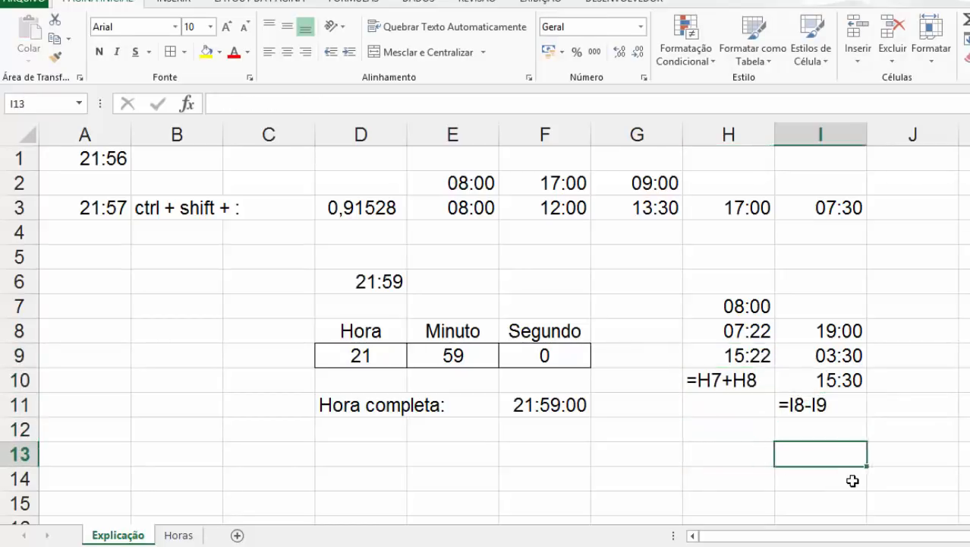
- Enter the time 01:00 in cell A13
key(Left)
key(Left)
key(Left)
key(Left)
key(Left)
key(Left)
key(Left)
key(Left)
key(Left)
key(Left)
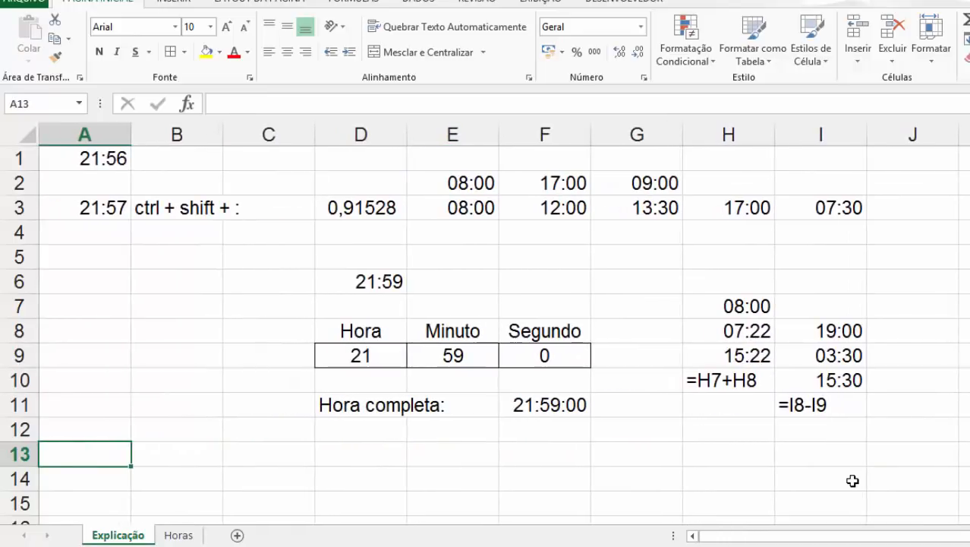
text(01:00)
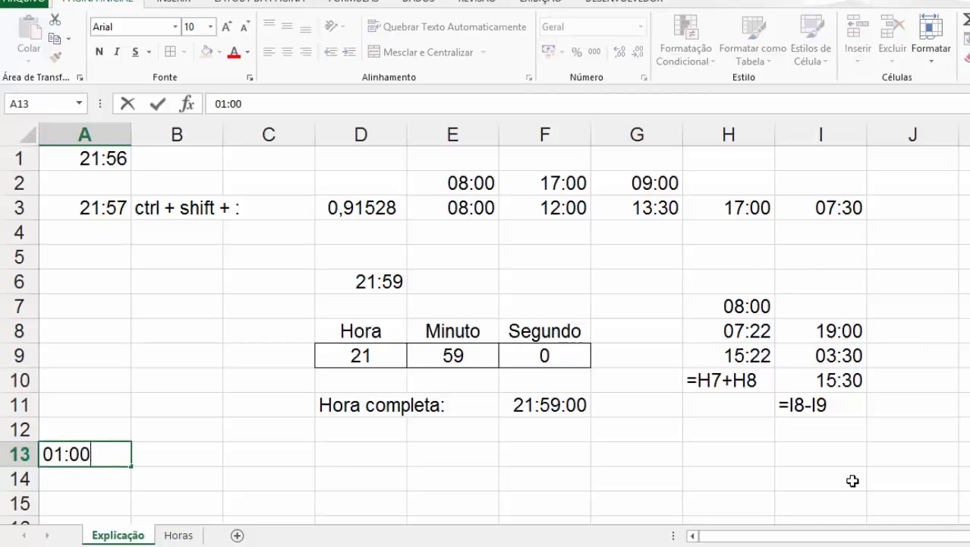
key(Return)
key(Up)
key(Right)
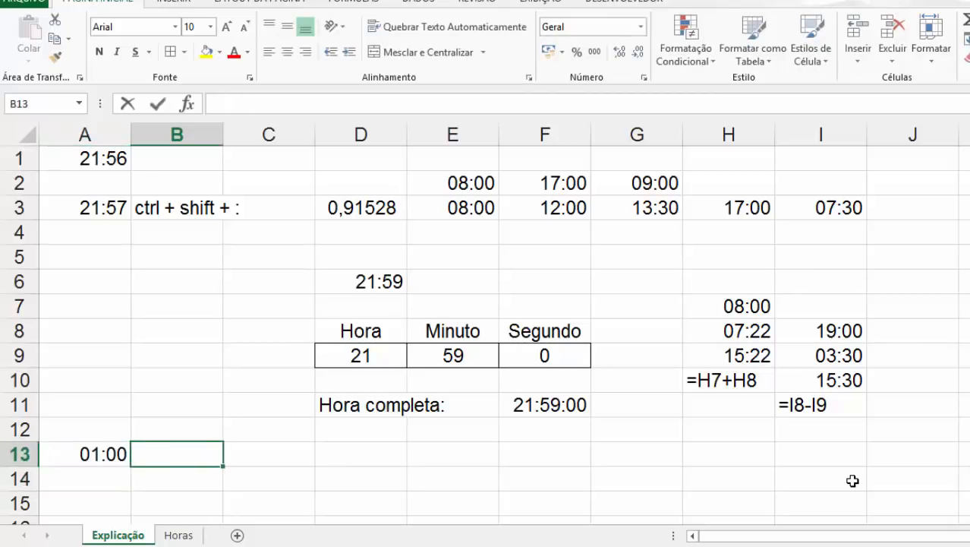
- Enter the time 04:00 in cell B13 and subtract the two times in C13 with the formula =A13-B13
text(04:00)
key(Tab)
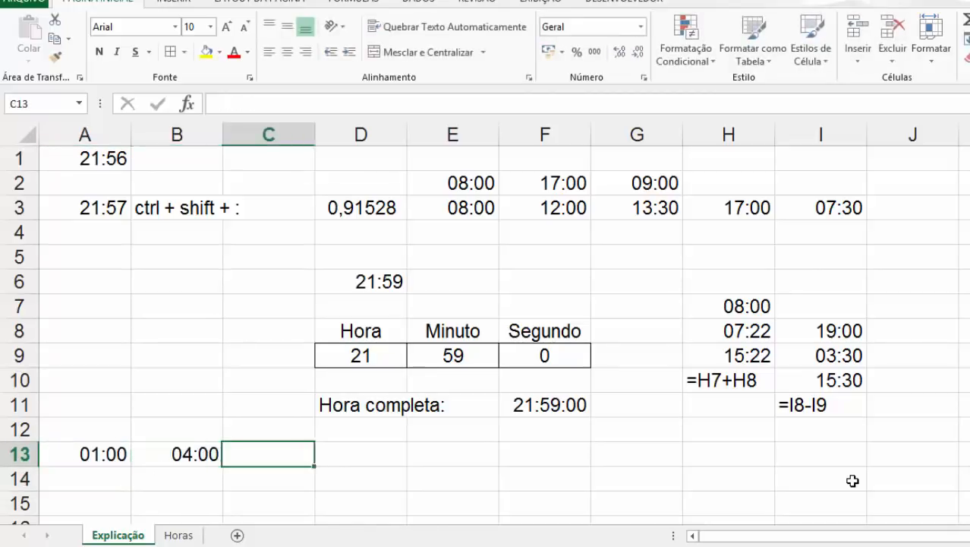
text(=)
key(Left)
key(Left)
text(-)
key(Left)
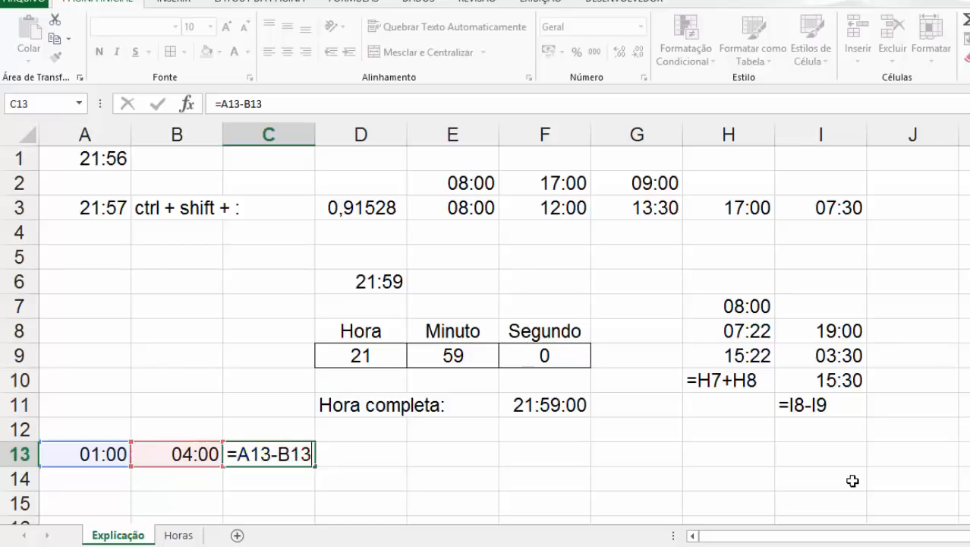
key(Return)
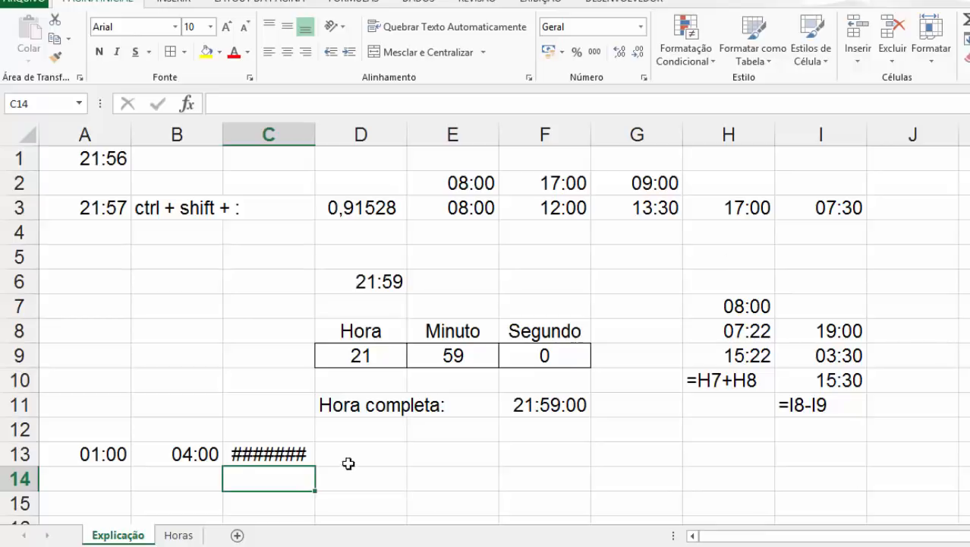
- Widen column C and replace the formula in cell C13 with =ABS(A13-B13)
click(241, 455)
drag(314, 136, 341, 142)
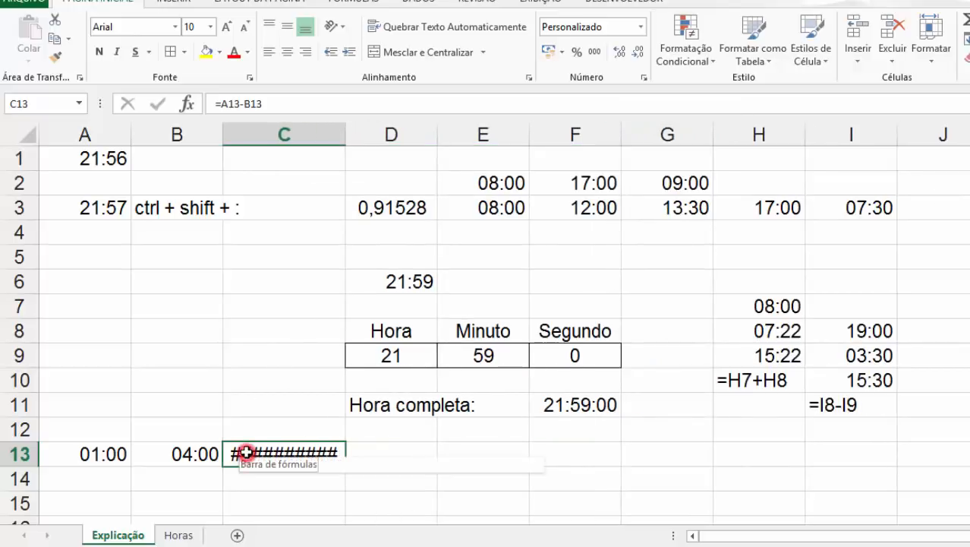
mouse_move(247, 453)
text(=a)
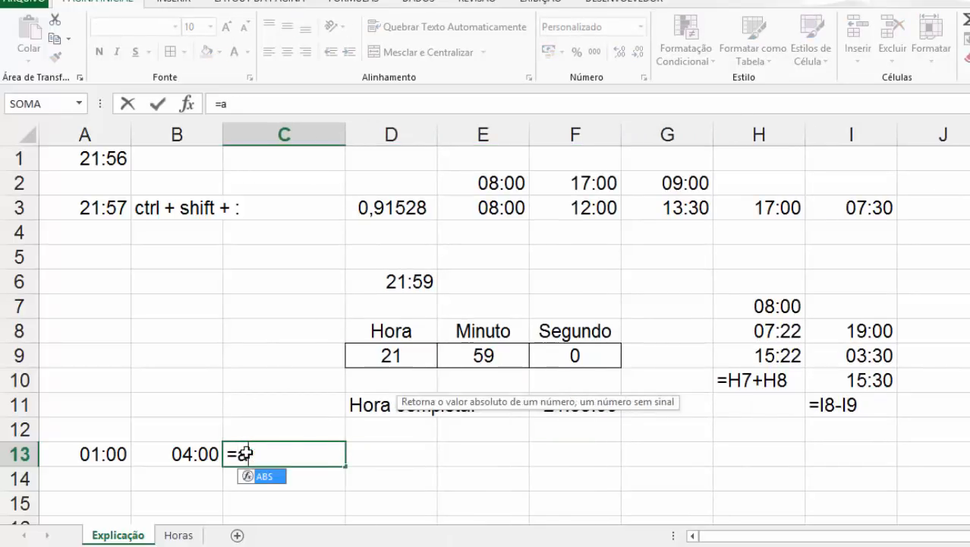
text(bs()
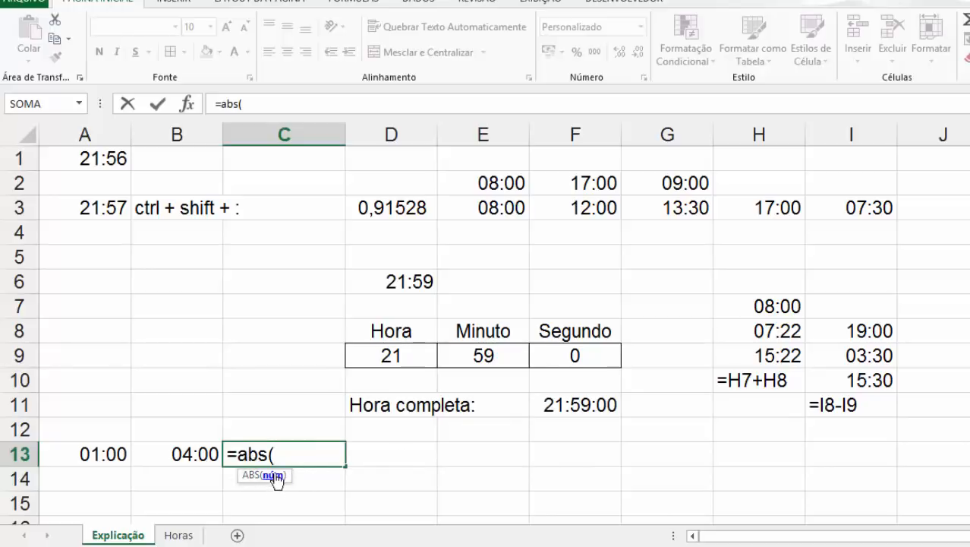
click(92, 454)
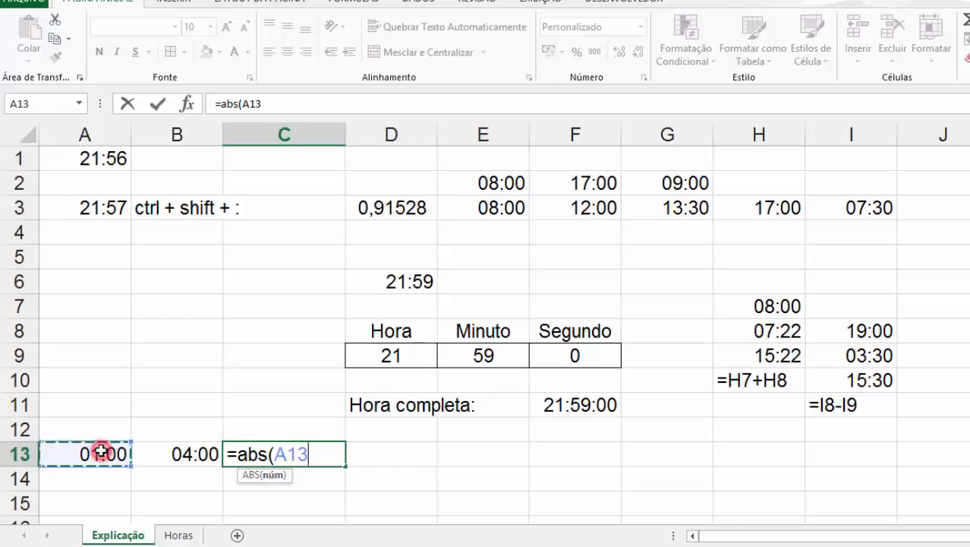
text(-)
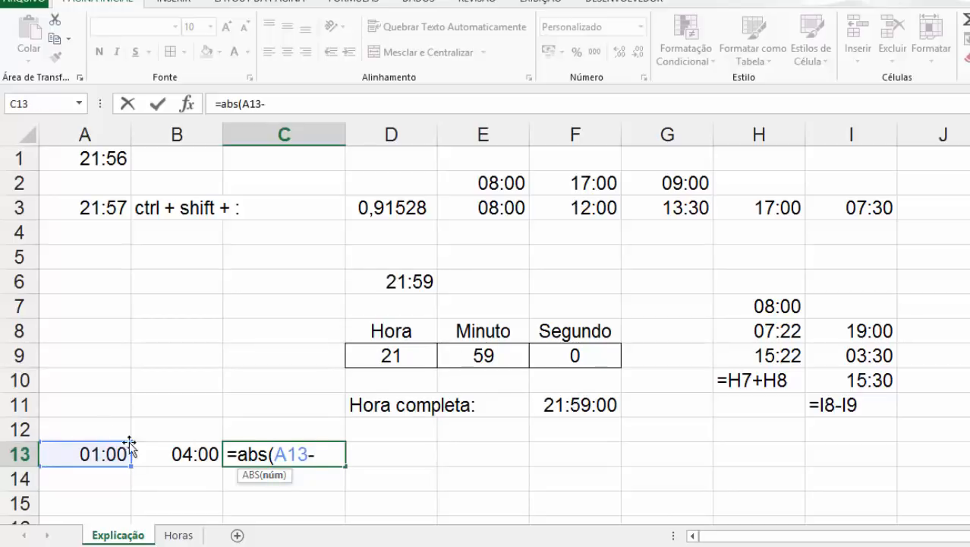
click(162, 453)
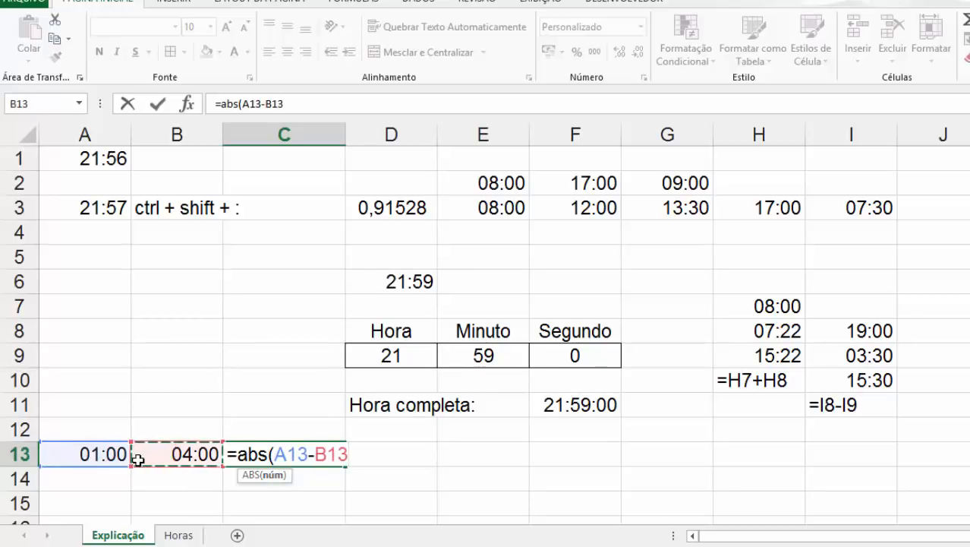
key(Return)
click(315, 455)
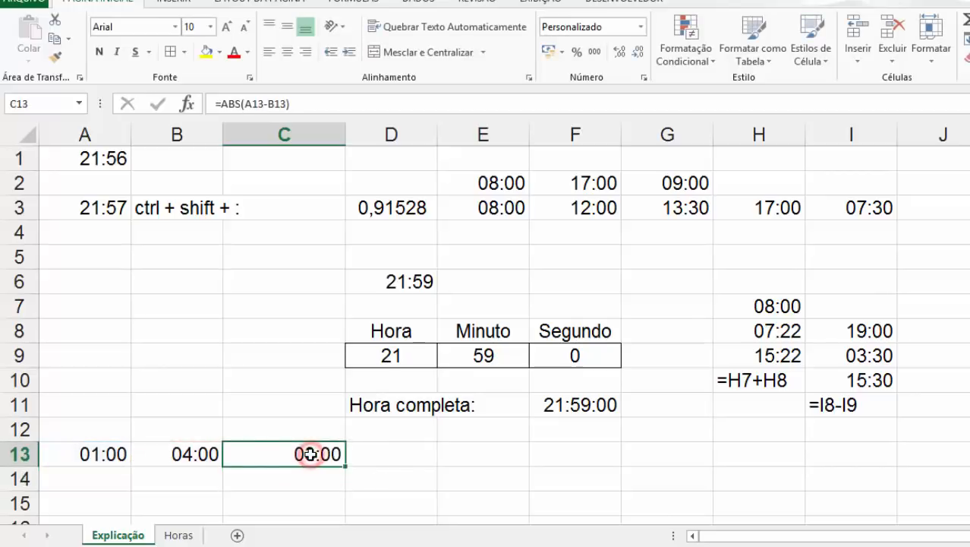
click(363, 454)
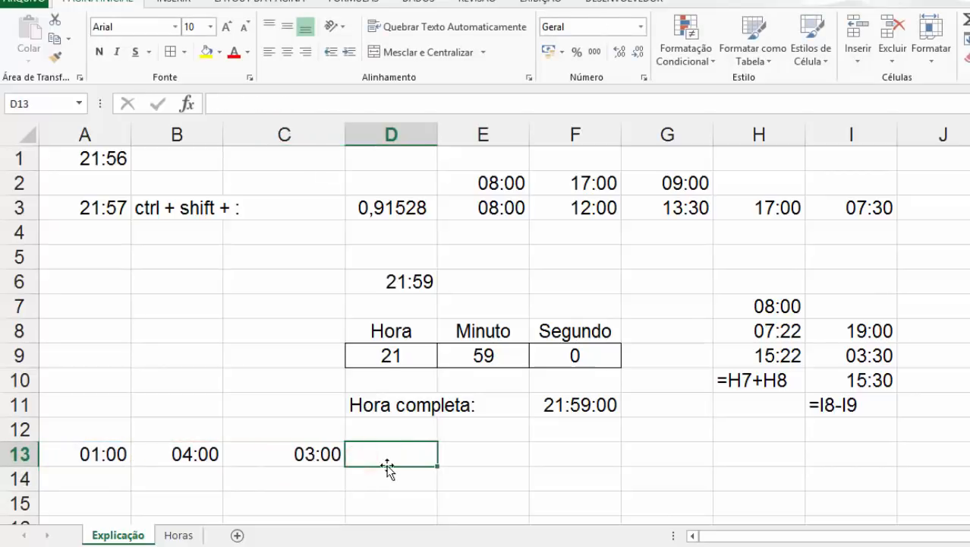
text(=se()
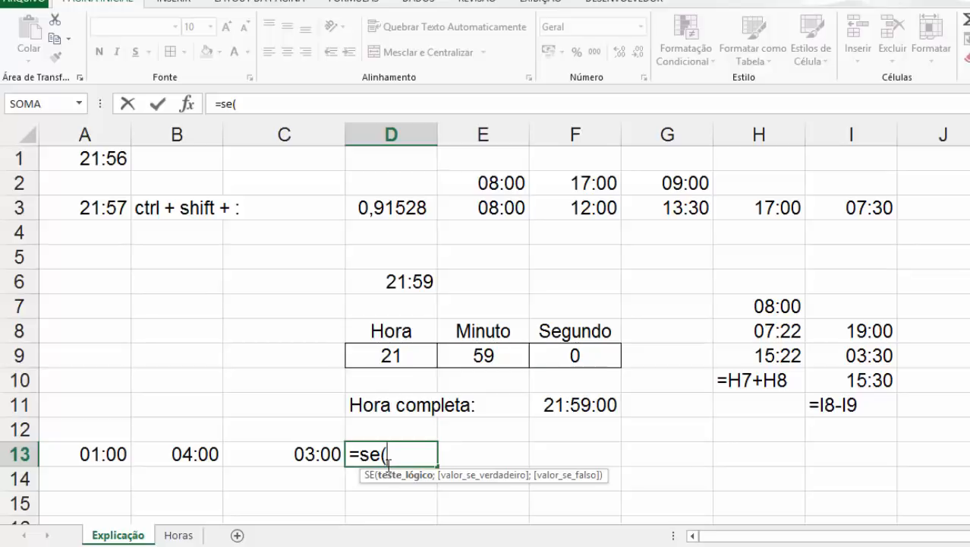
key(Escape)
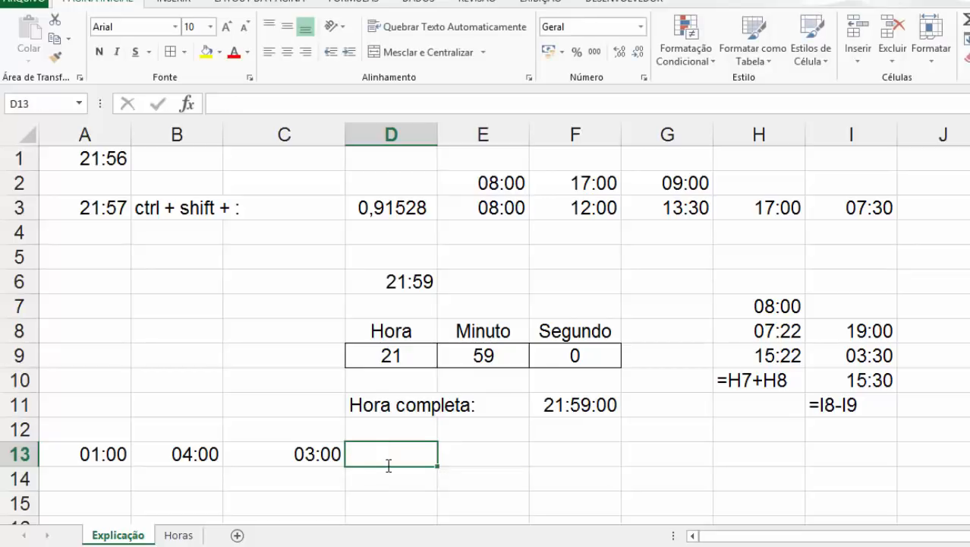
- Display the formula of C13 as text in cell C14 with =FÓRMULATEXTO(C13)
key(Left)
key(Down)
text(=)
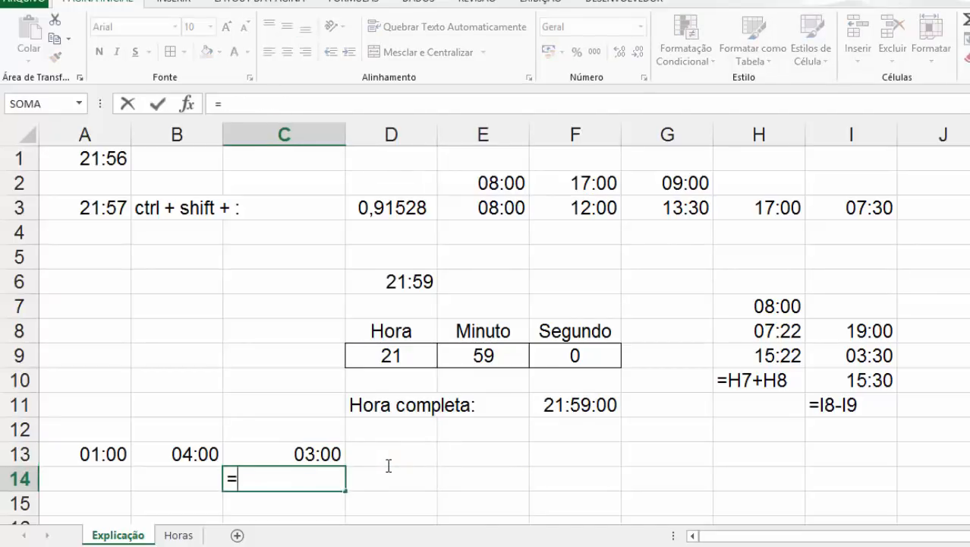
text(fór)
key(Tab)
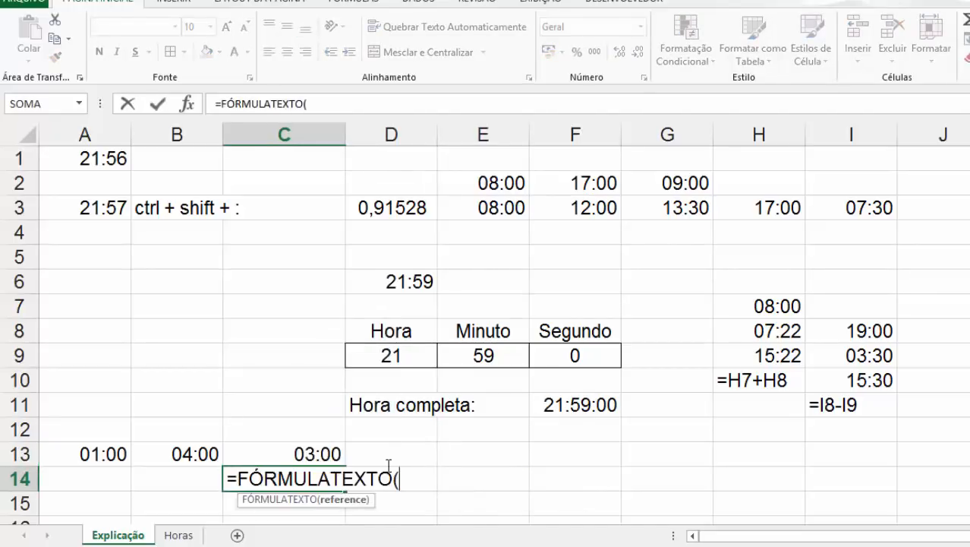
key(Up)
key(Return)
key(Up)
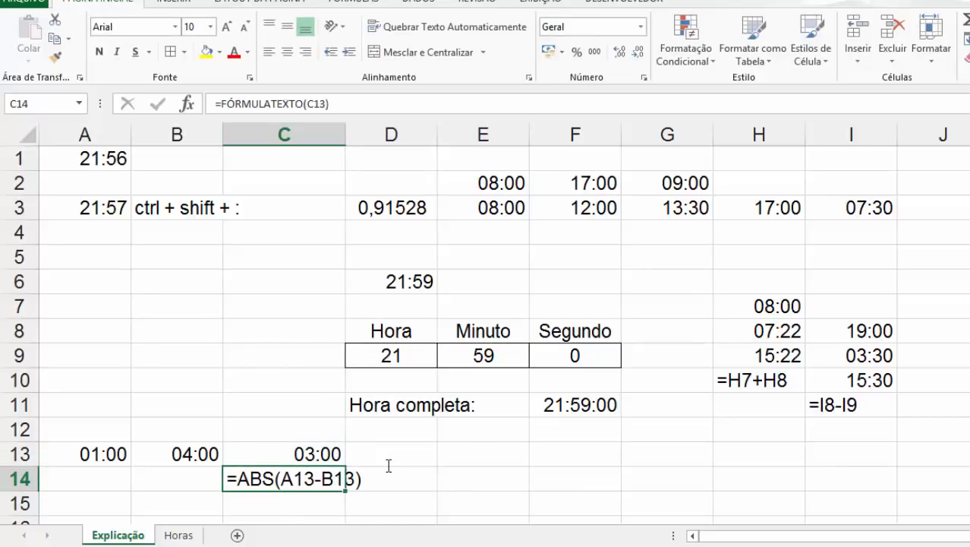
key(Up)
key(Up)
key(Up)
key(Up)
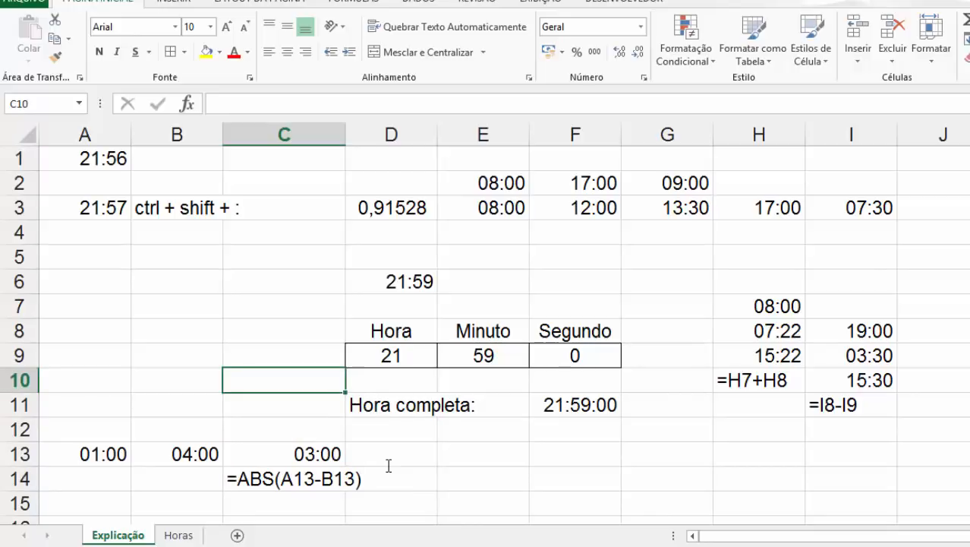
key(Down)
key(Down)
key(Down)
key(Down)
key(Down)
- Enter the time 08:00 in cell J6
key(Right)
key(Right)
key(Right)
key(Right)
key(Right)
key(Up)
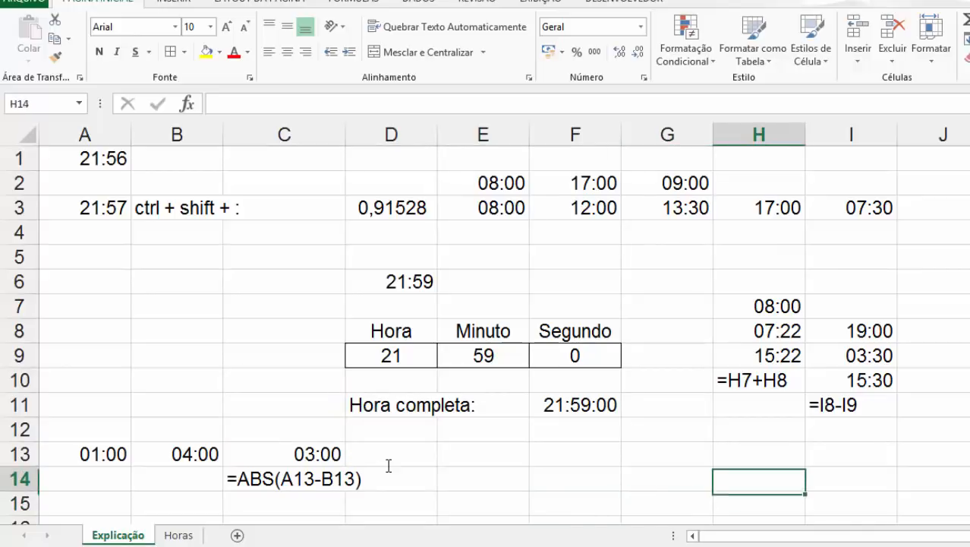
key(Up)
key(Right)
key(Right)
key(Up)
key(Up)
key(Up)
key(Up)
key(Up)
key(Up)
key(Up)
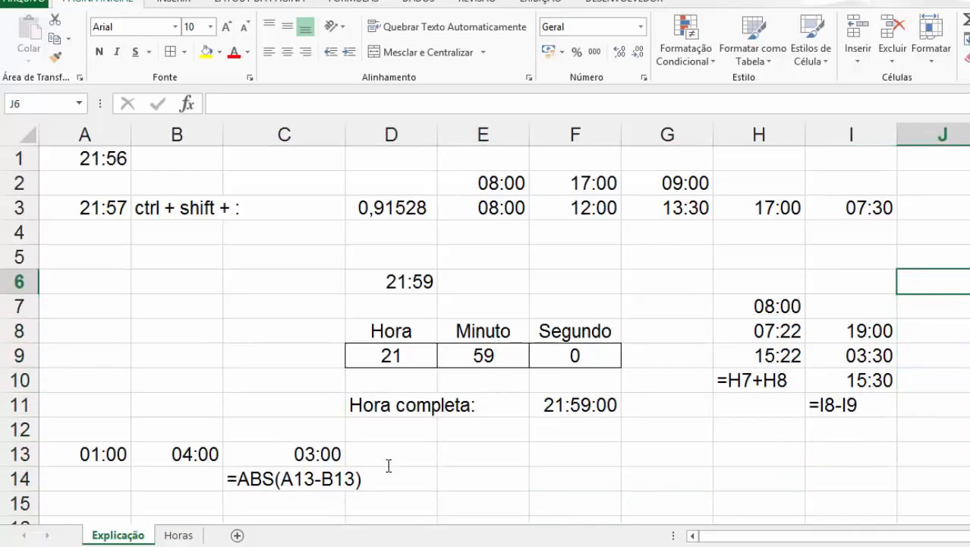
text(08:)
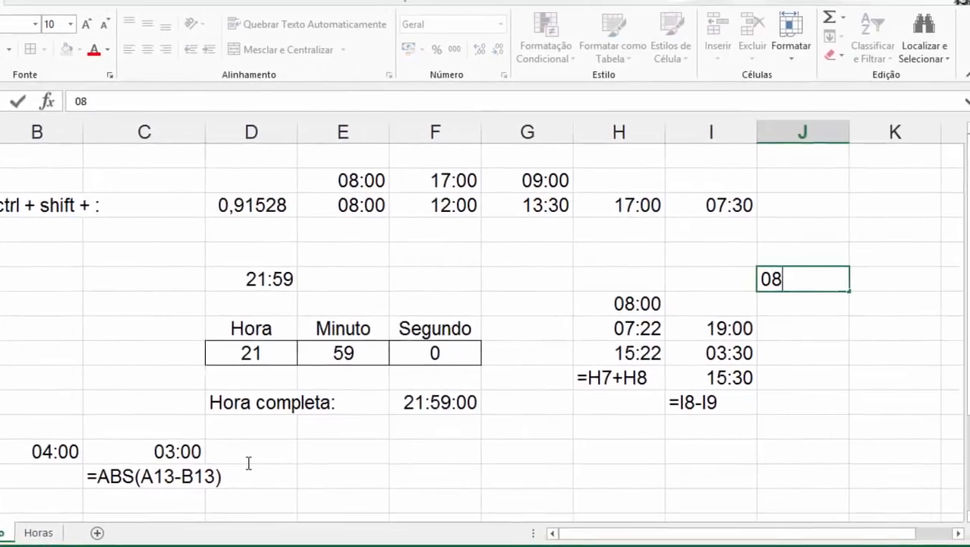
text(00)
key(Return)
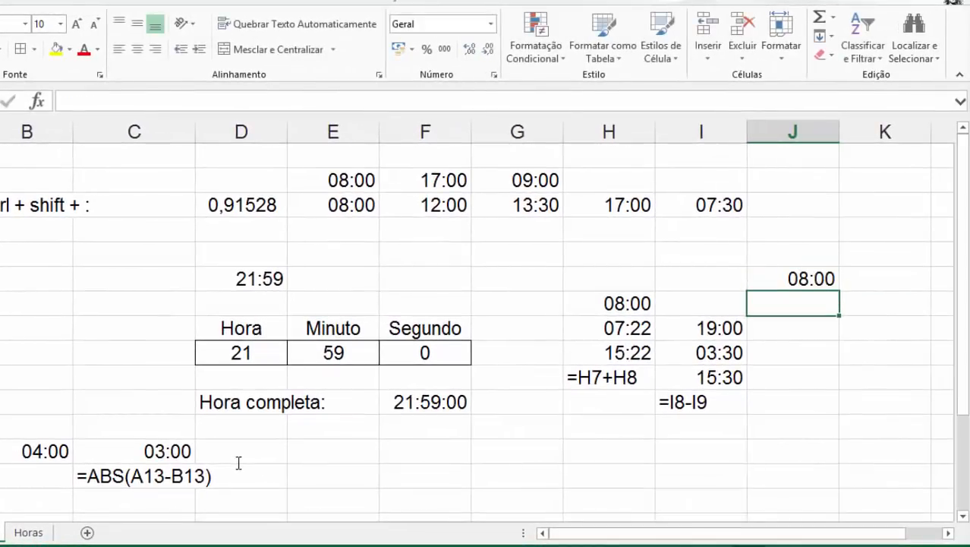
text(02)
key(Escape)
- Enter the times 02:00, 01:45, 16:00, 08:00 and 12:00 one below the other in cells J6 to J10
key(Up)
text(02:00)
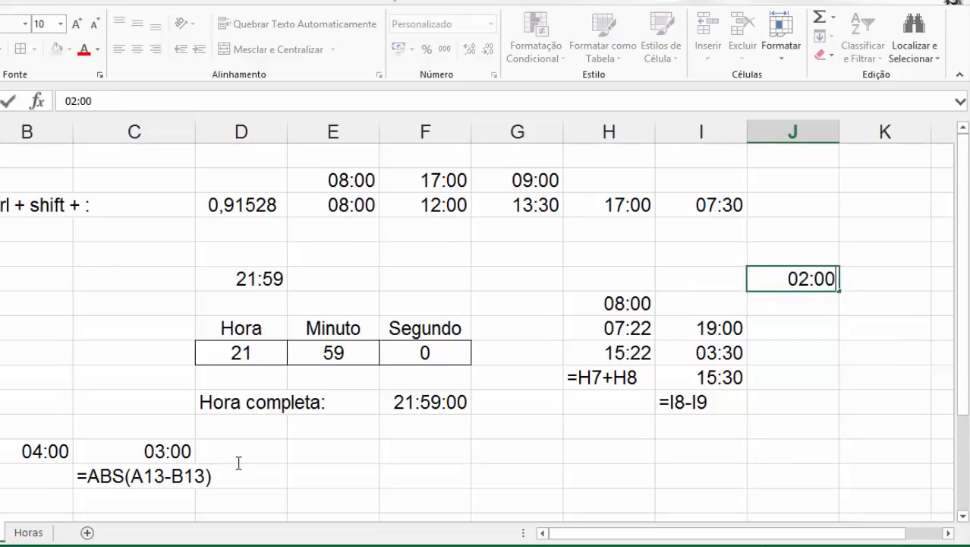
key(Return)
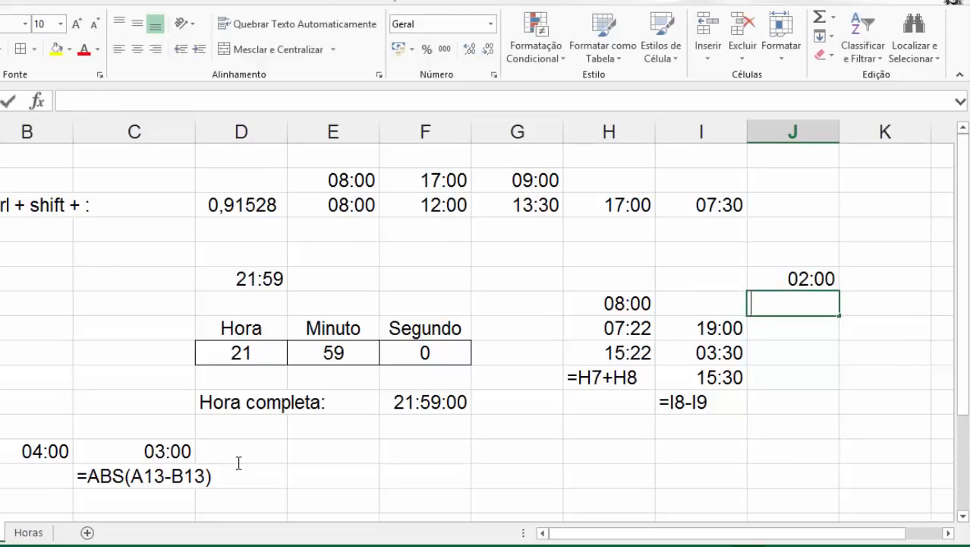
text(01:45)
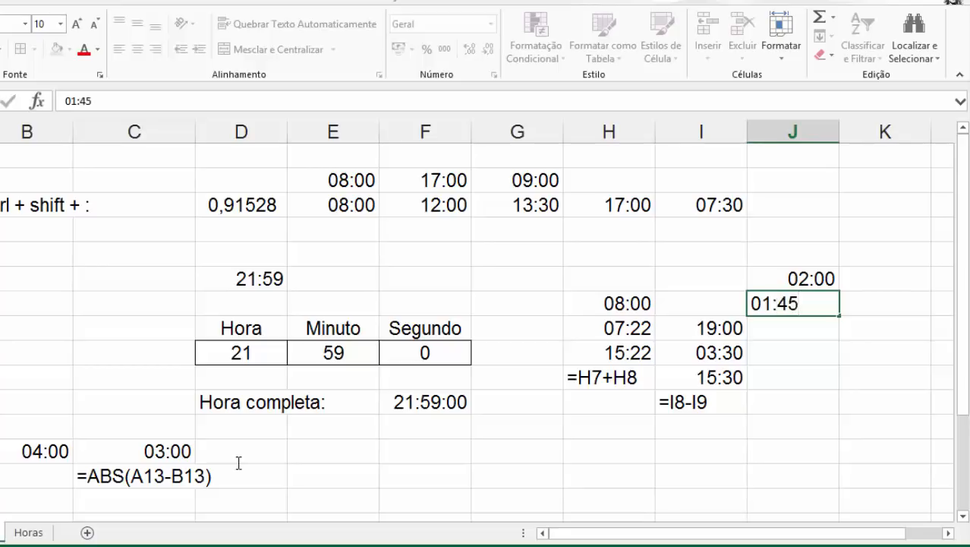
key(Return)
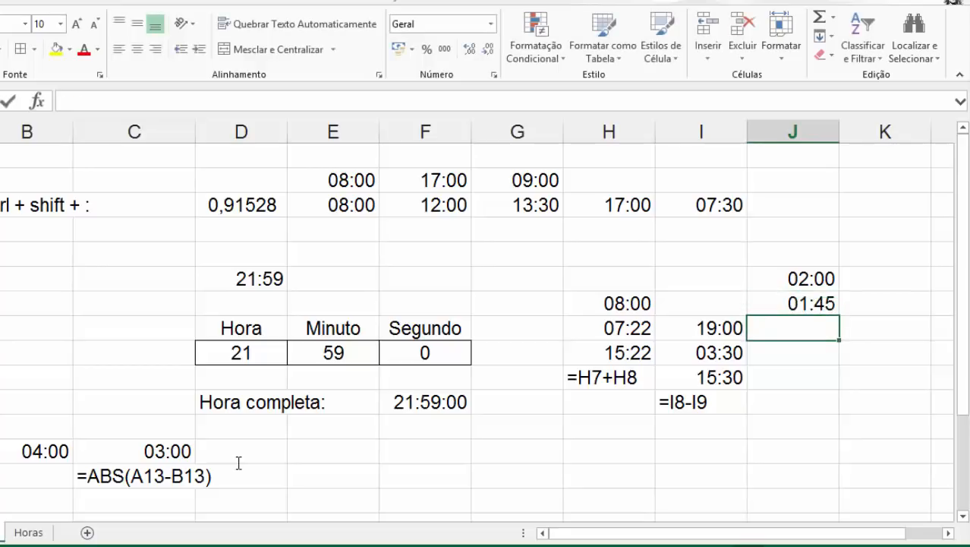
text(16:00)
key(Return)
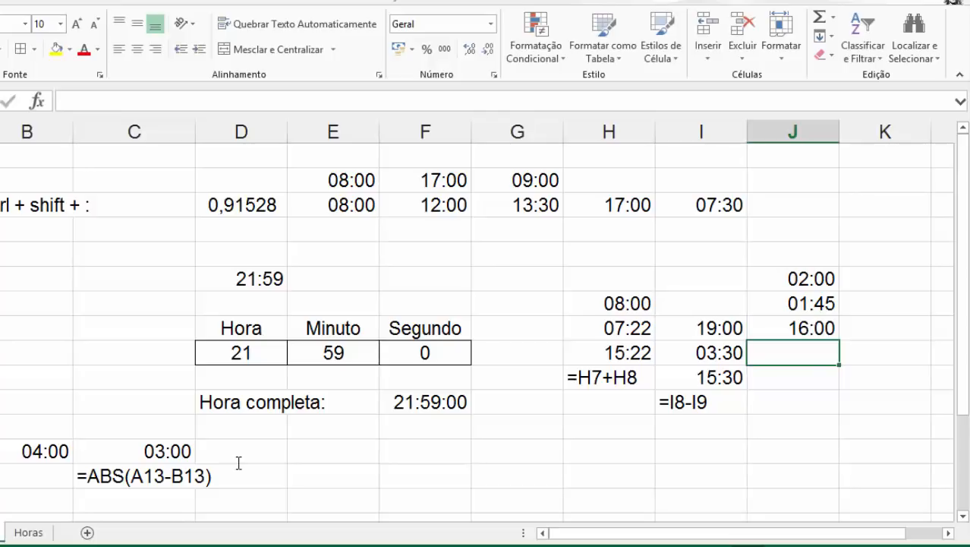
text(08:00)
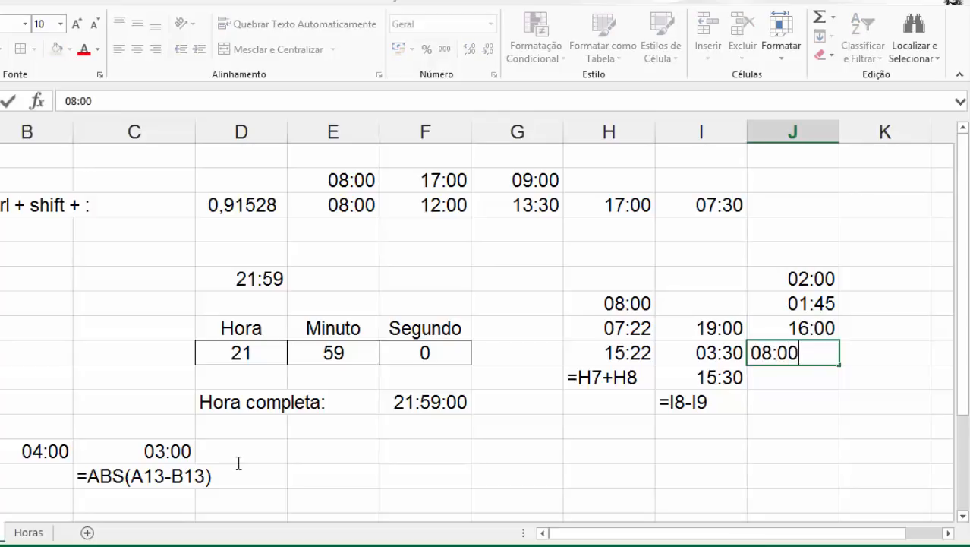
key(Return)
text(12:00)
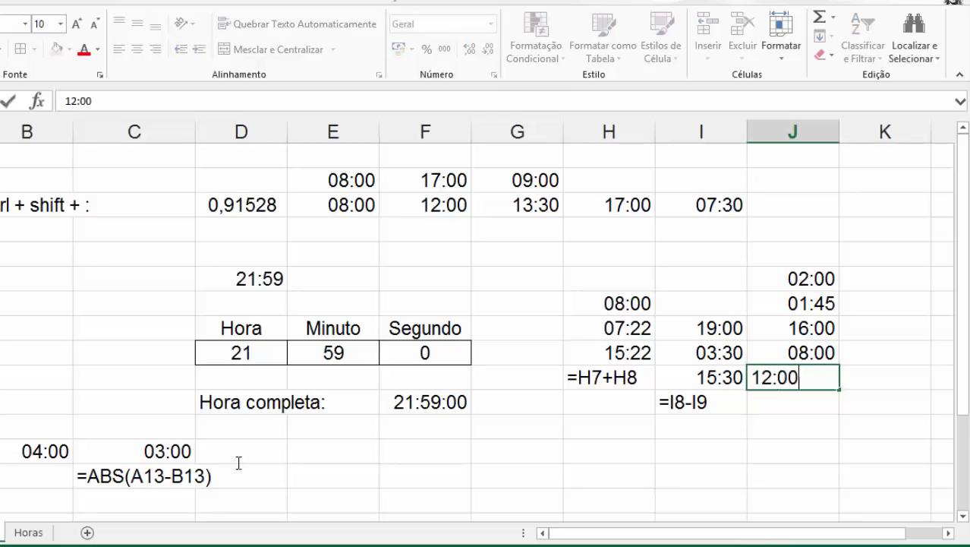
key(Return)
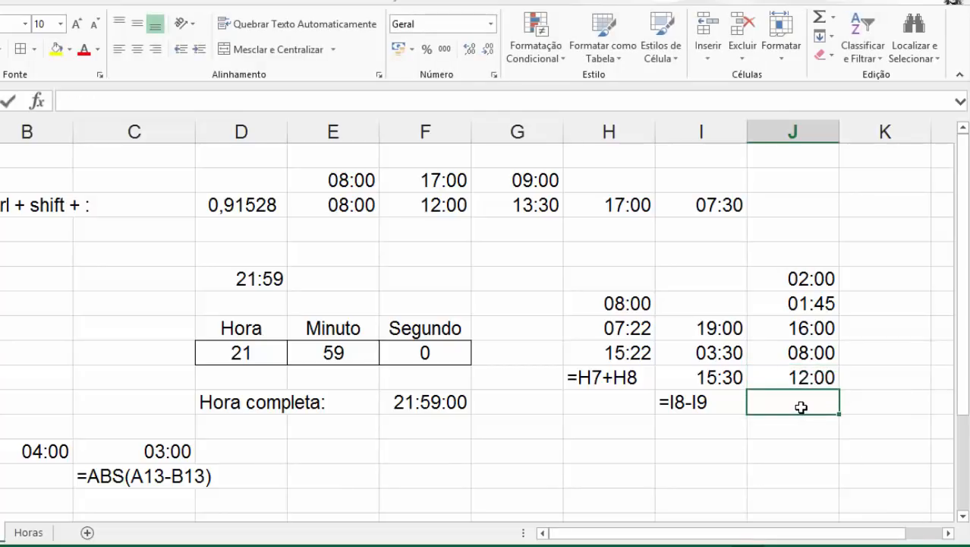
- Add up the times in cell J11 with the formula =SOMA(J6:J10)
text(=soma()
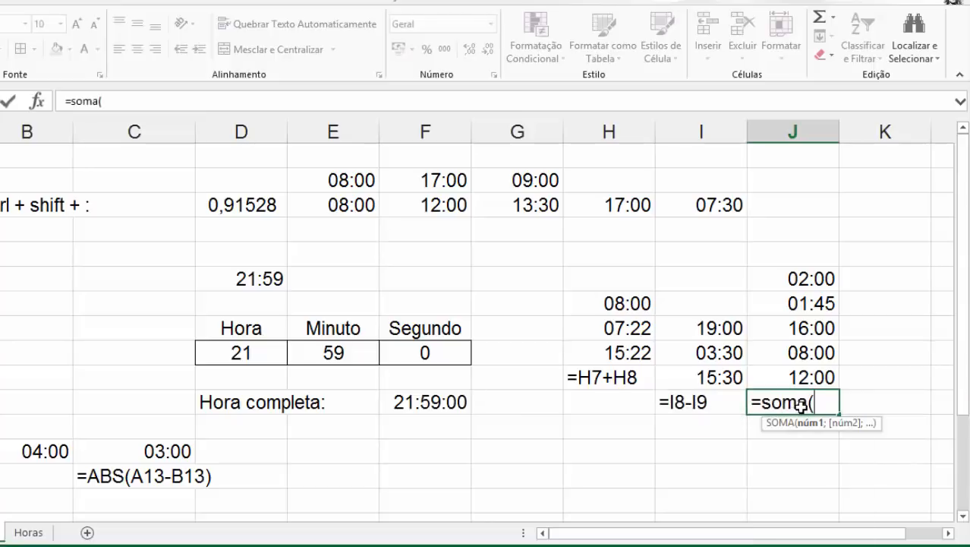
drag(801, 278, 833, 378)
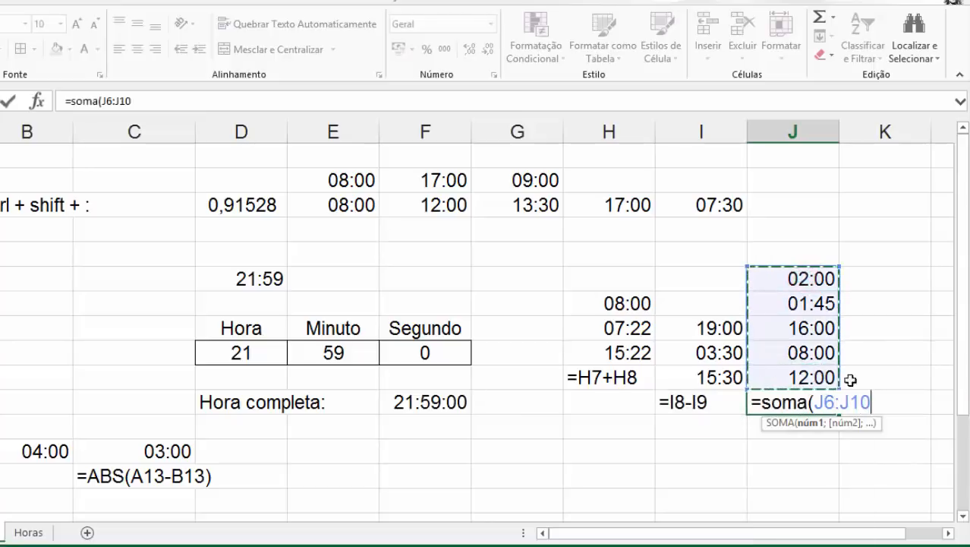
key(Return)
click(809, 404)
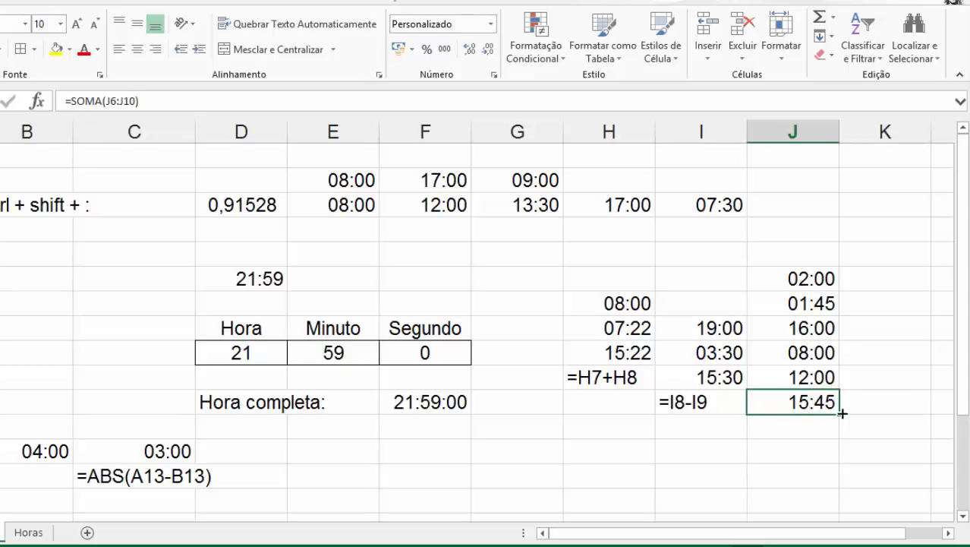
- Format the sum in J11 with the Hora type 37:30:55 so that hours above 24 are counted
click(814, 404)
click(490, 28)
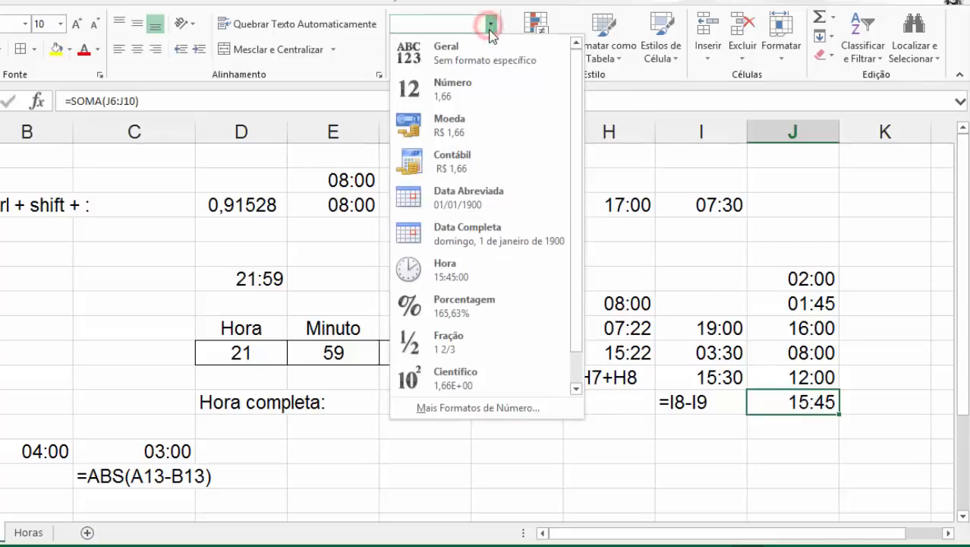
click(443, 2)
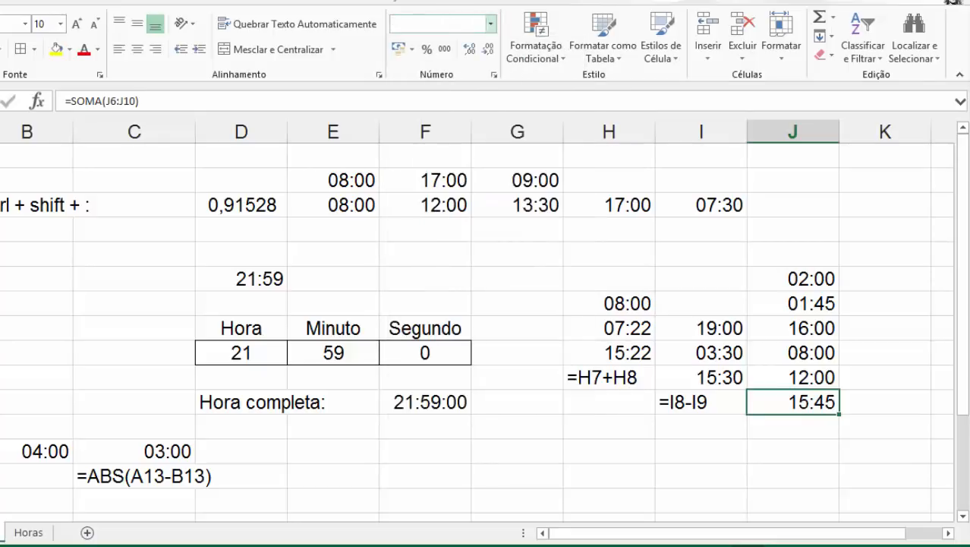
click(494, 73)
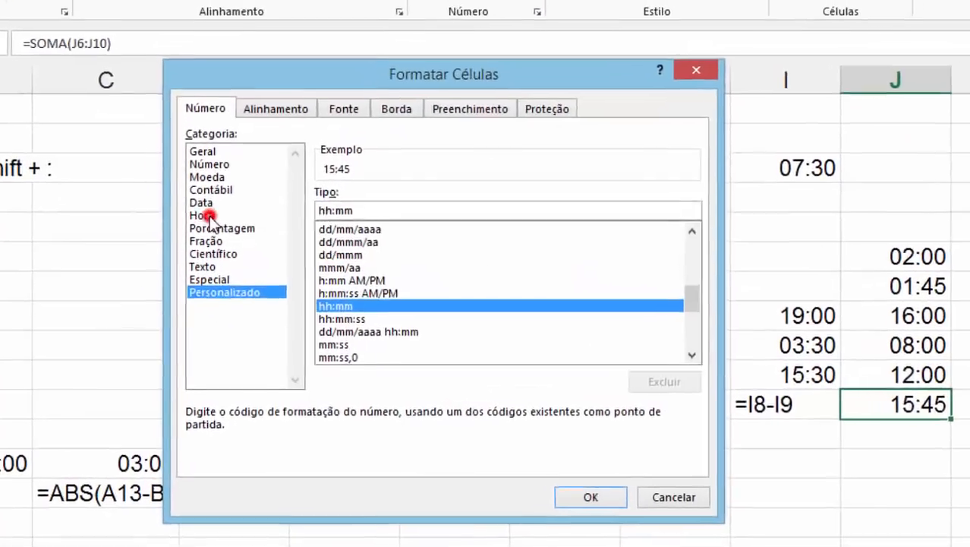
click(218, 245)
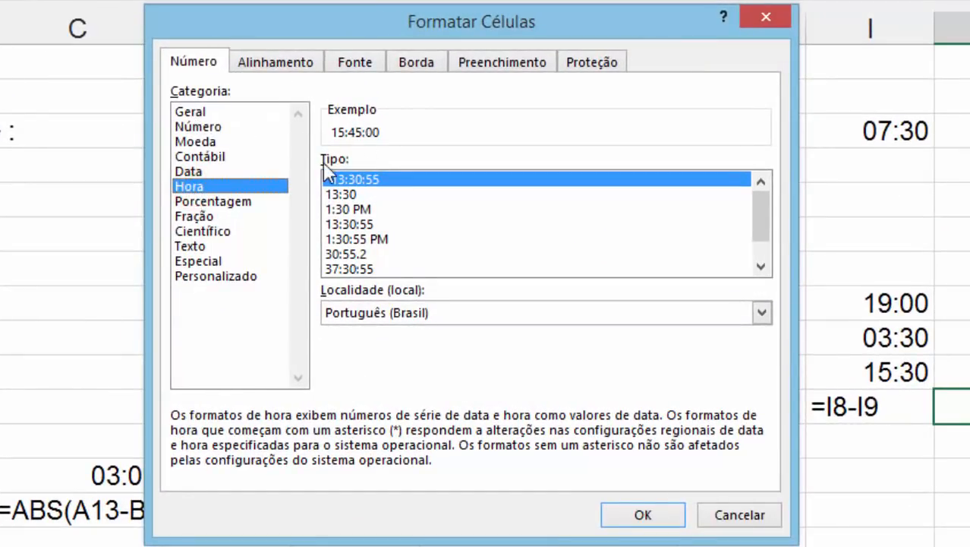
click(334, 270)
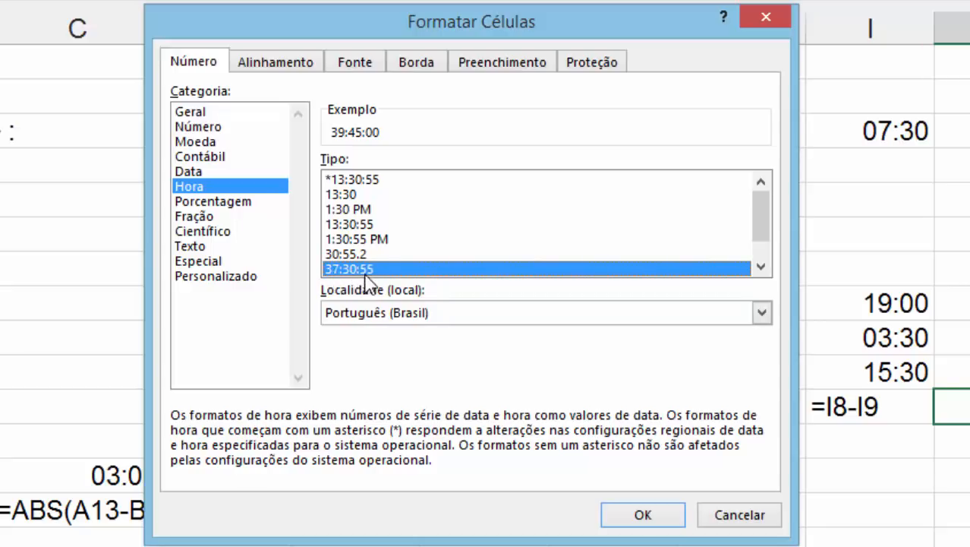
click(385, 127)
click(642, 513)
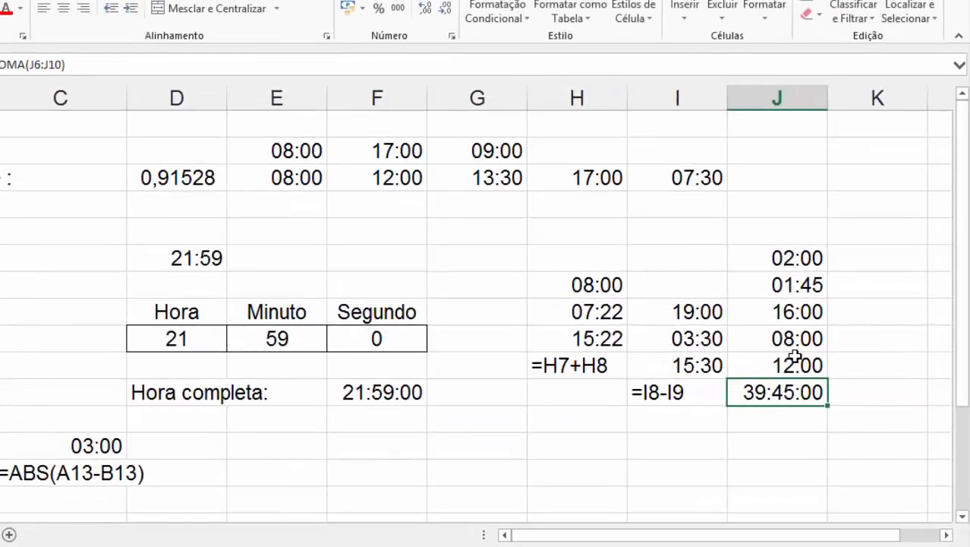
- Display the formula of J11 as text in cell J12 with the FÓRMULATEXTO function
click(792, 420)
text(=fó)
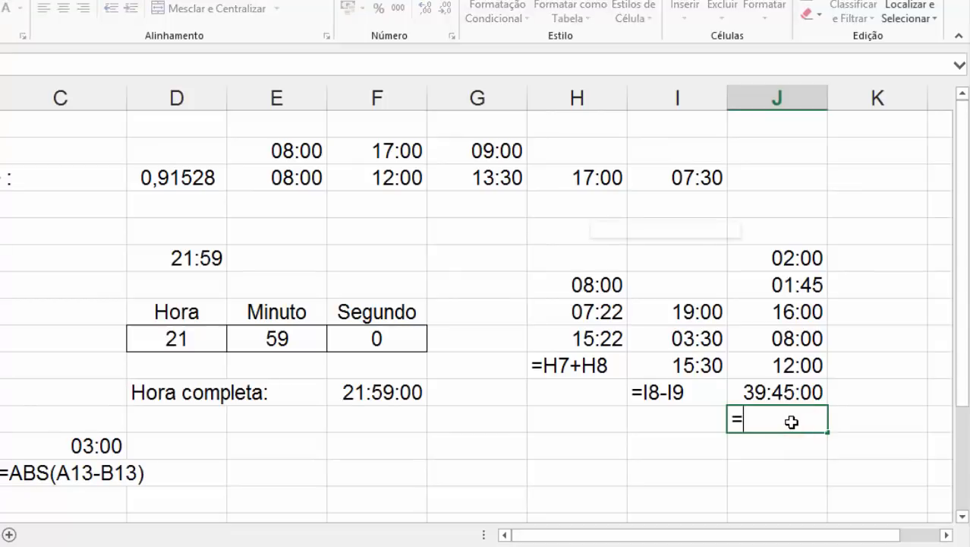
text(r)
key(Tab)
key(Up)
key(Return)
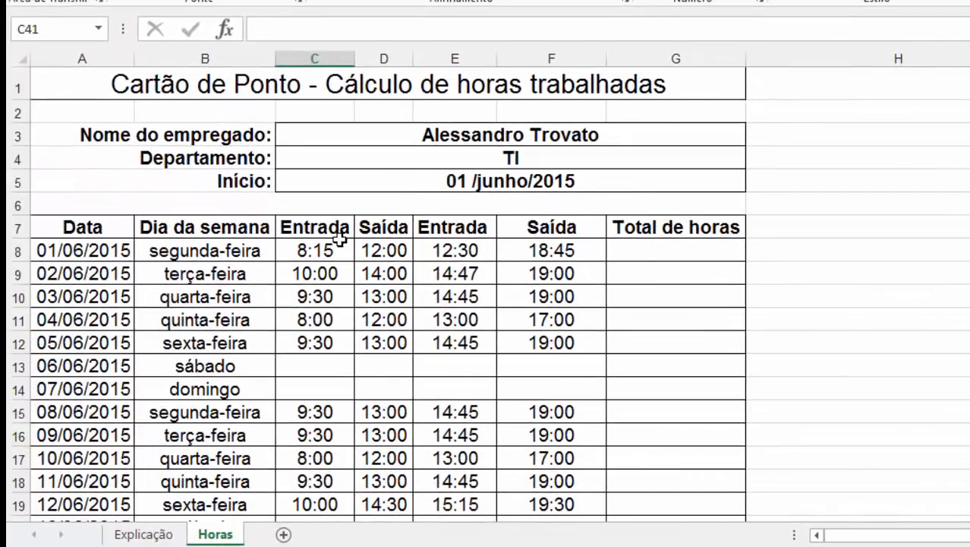
- Examine the entry, exit and total hours cells of row 8 in the time card on the Horas sheet
click(340, 242)
click(668, 245)
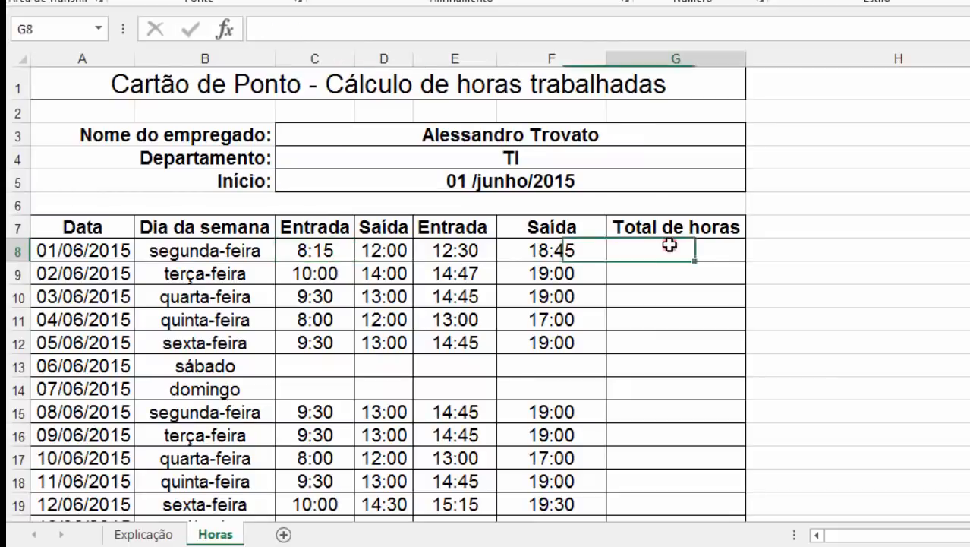
drag(388, 251, 423, 251)
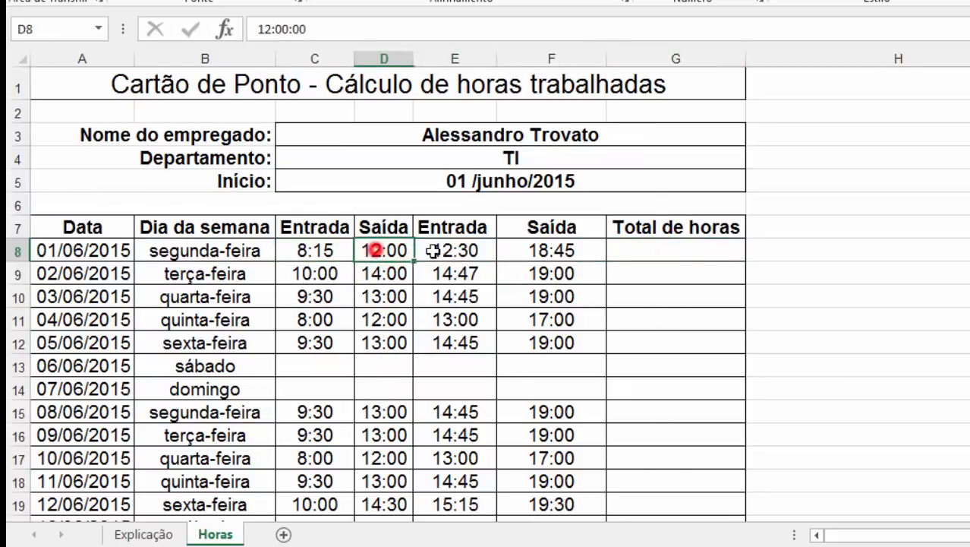
click(443, 252)
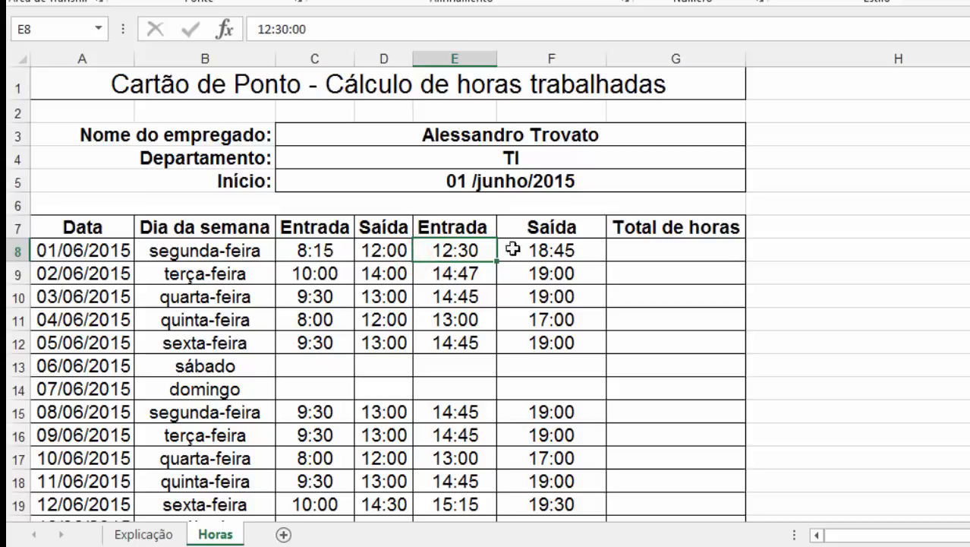
- Examine the worked-days formula in A42 and the cells G42 to G44 for total, regular and extra hours
scroll(676, 281, down, 11)
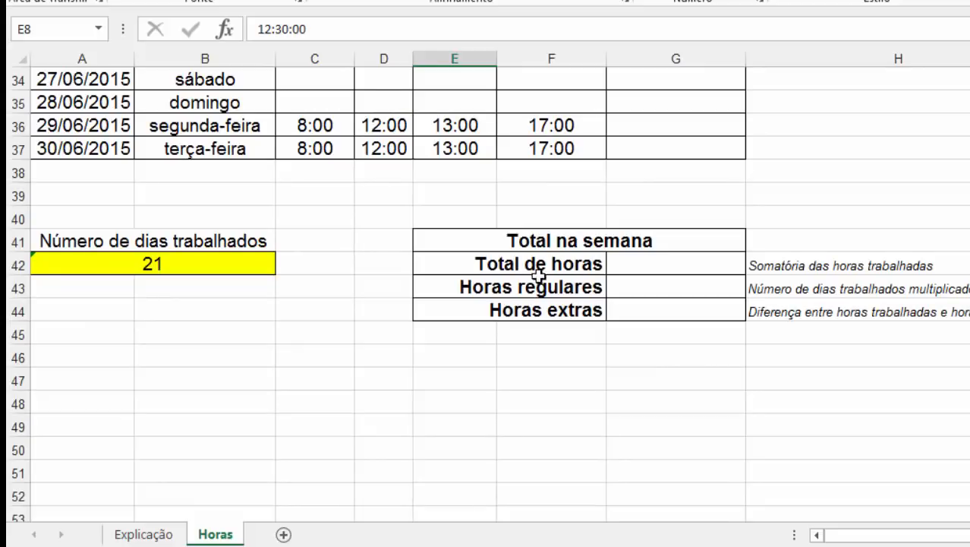
click(653, 262)
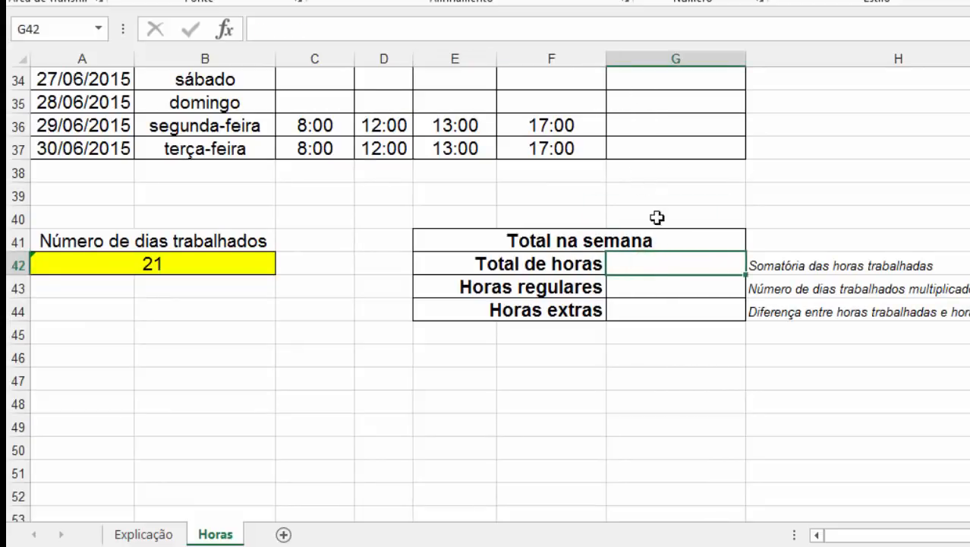
click(654, 264)
click(629, 290)
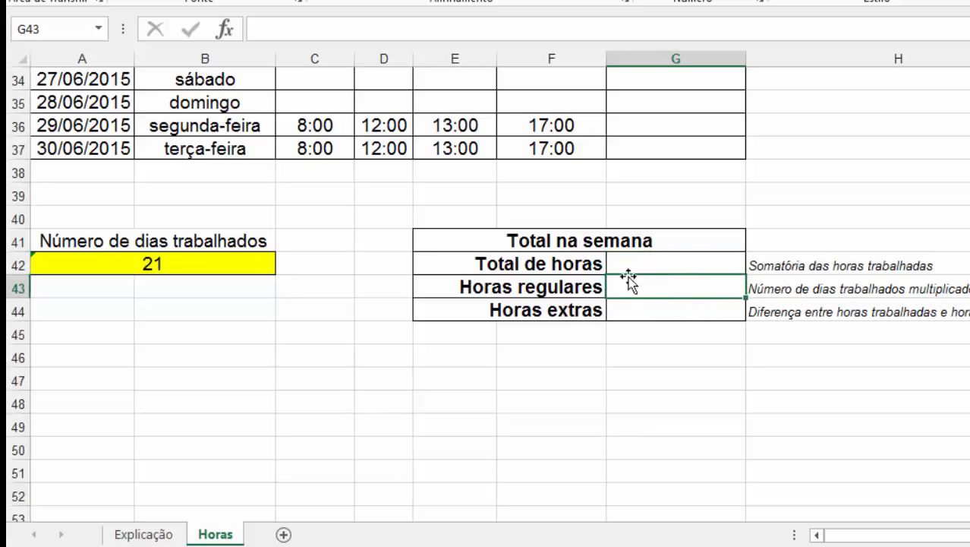
click(173, 266)
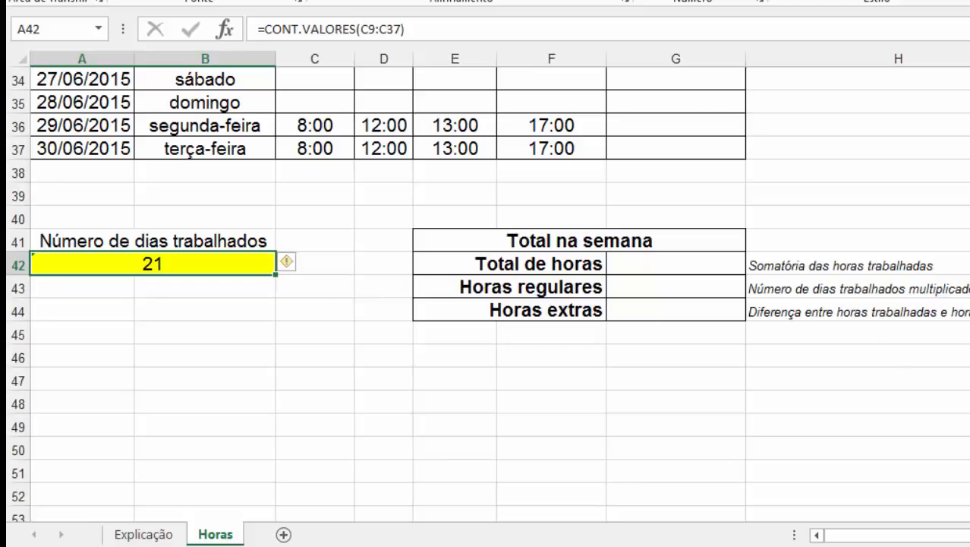
click(671, 292)
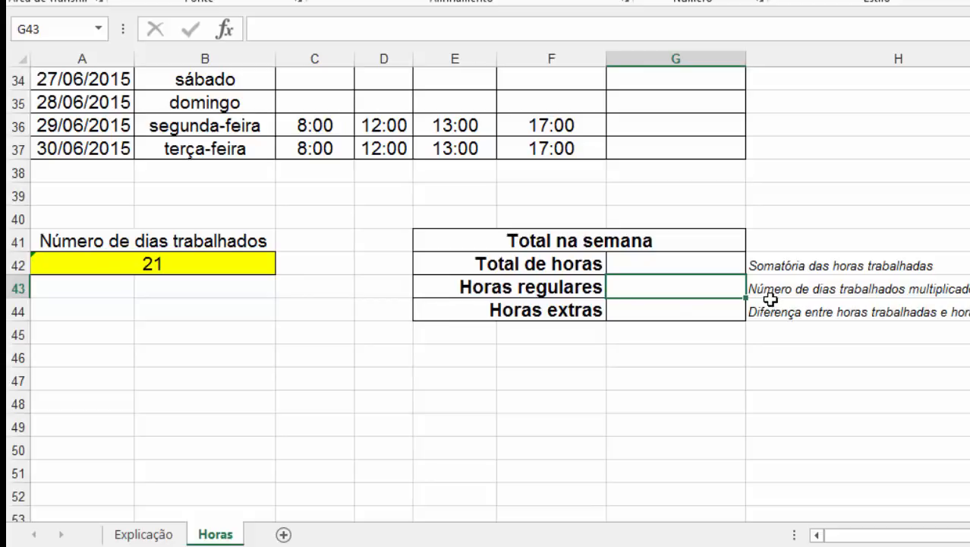
click(717, 287)
click(709, 305)
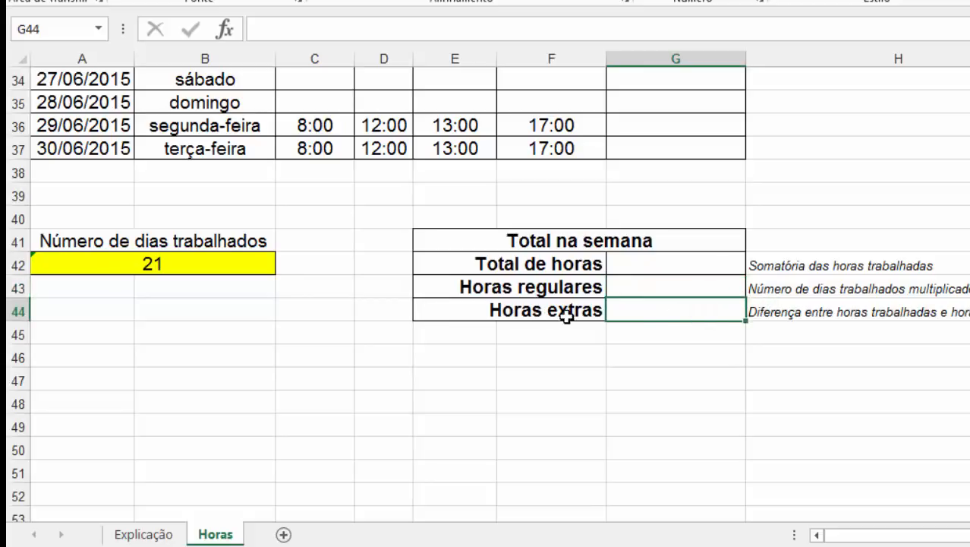
click(671, 310)
click(671, 265)
click(675, 282)
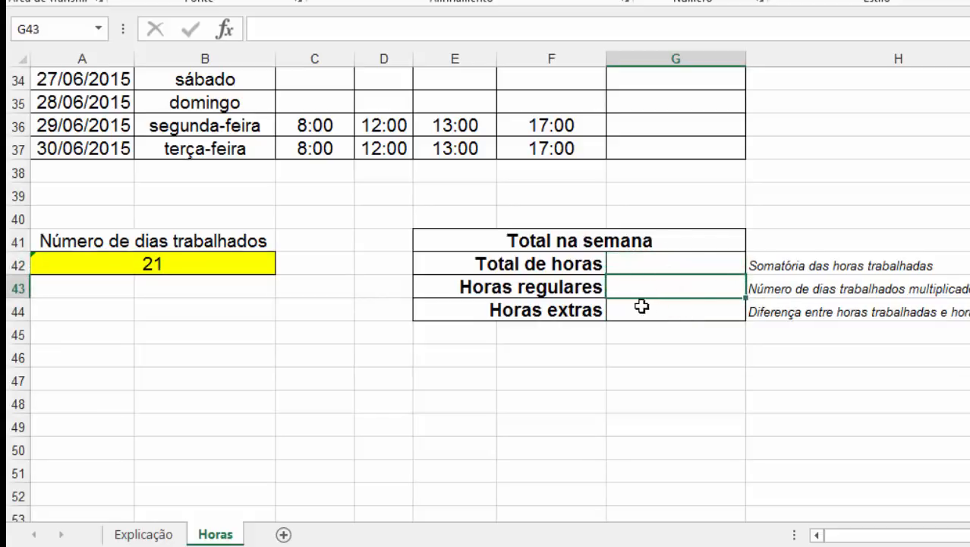
click(695, 307)
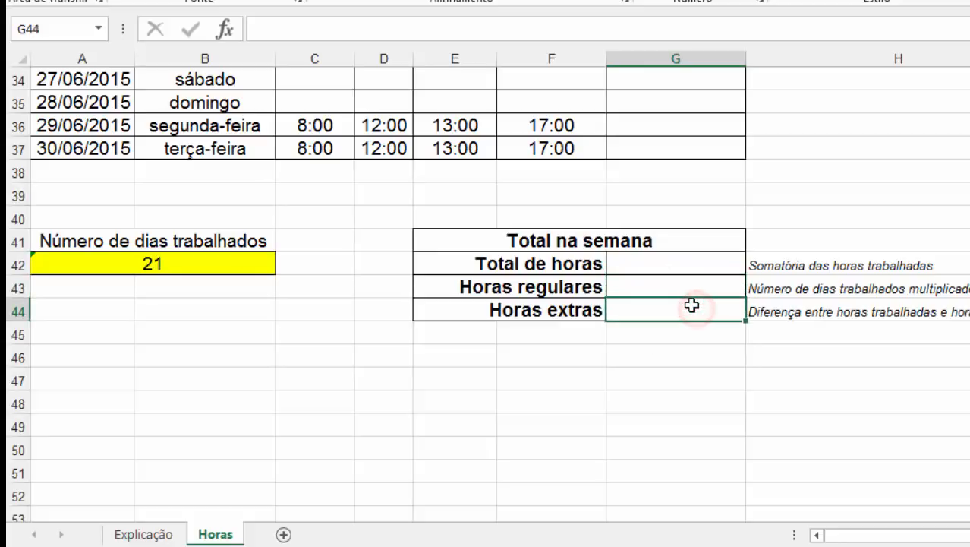
click(671, 312)
- Set the time card's start date (Início) in C5 to 01/07/2015
scroll(664, 325, up, 1)
scroll(645, 311, up, 8)
scroll(213, 342, up, 3)
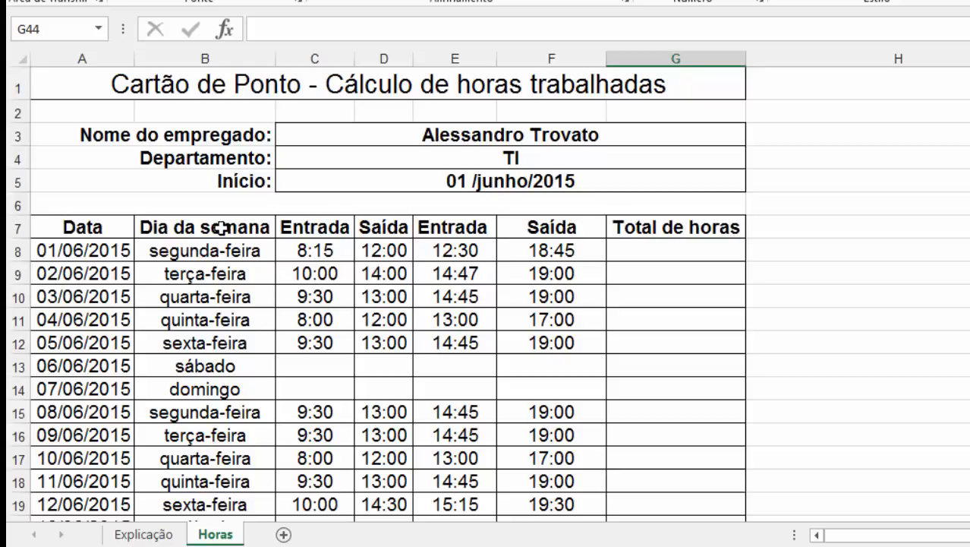
click(419, 186)
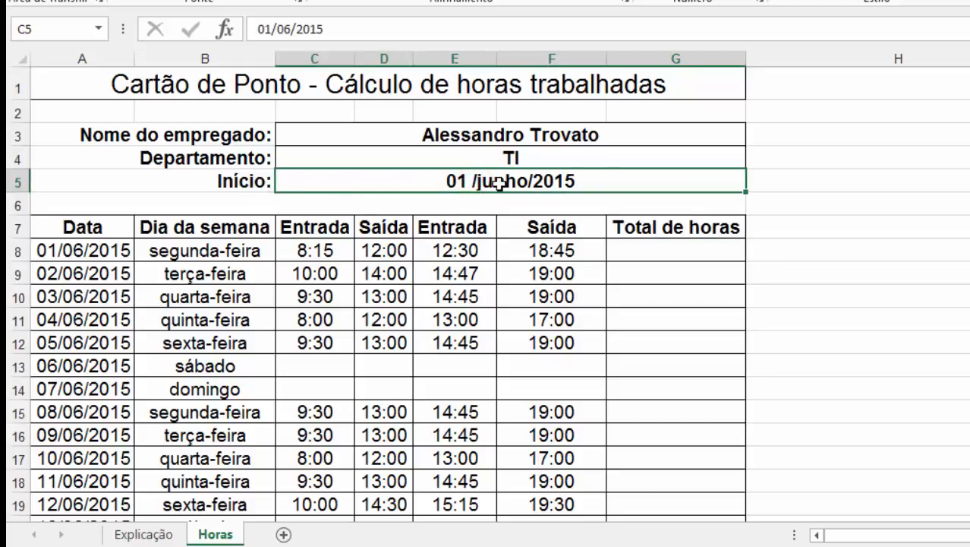
text(01)
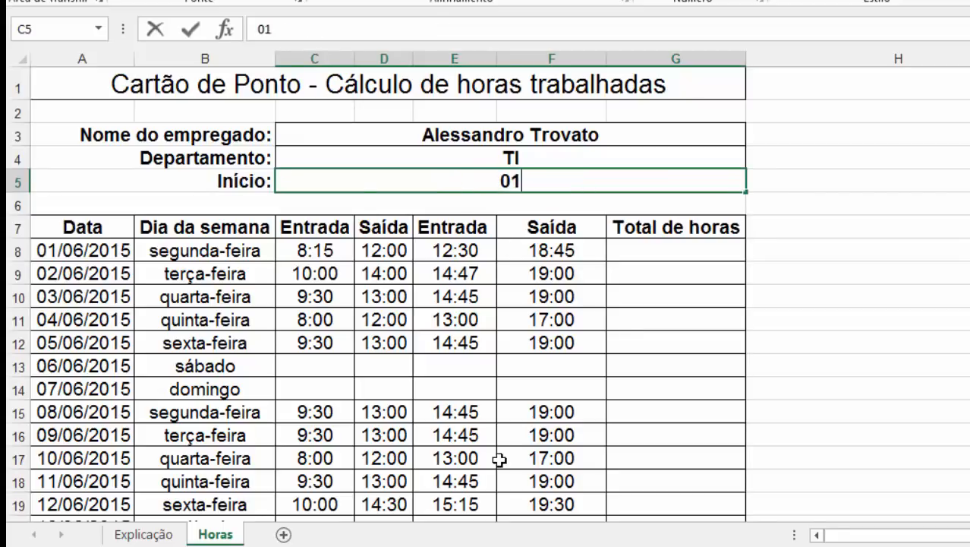
text(/07/2015)
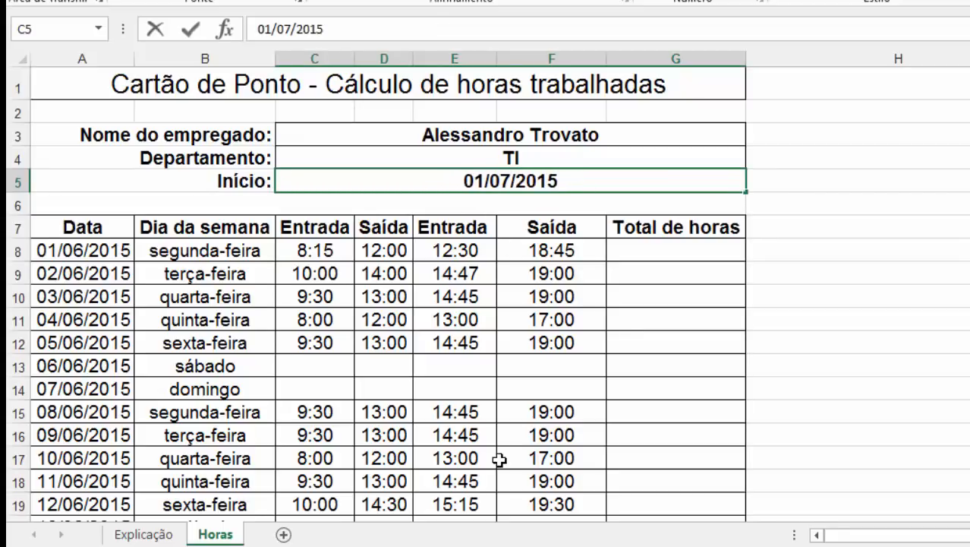
key(Return)
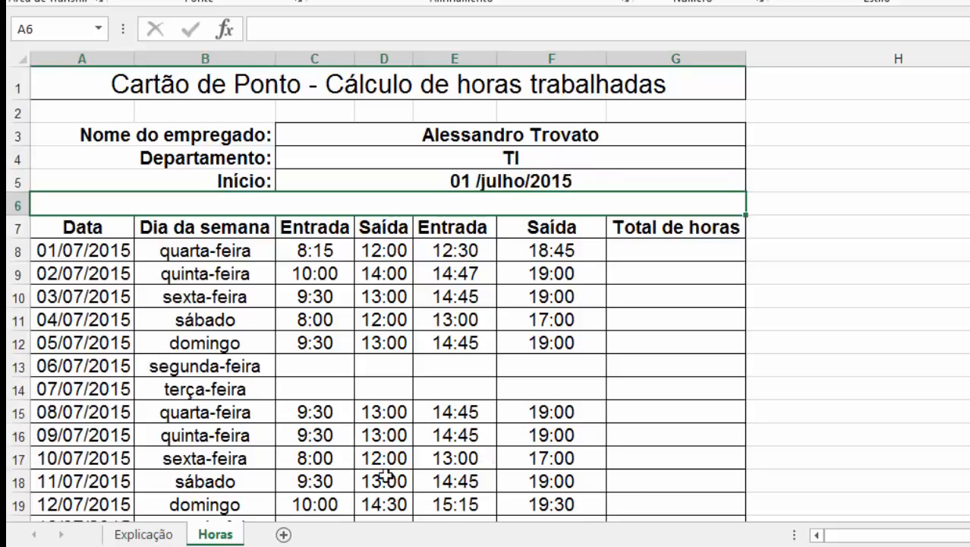
- Examine the Data column of the time card and the formula of its first date in A8
scroll(58, 385, down, 5)
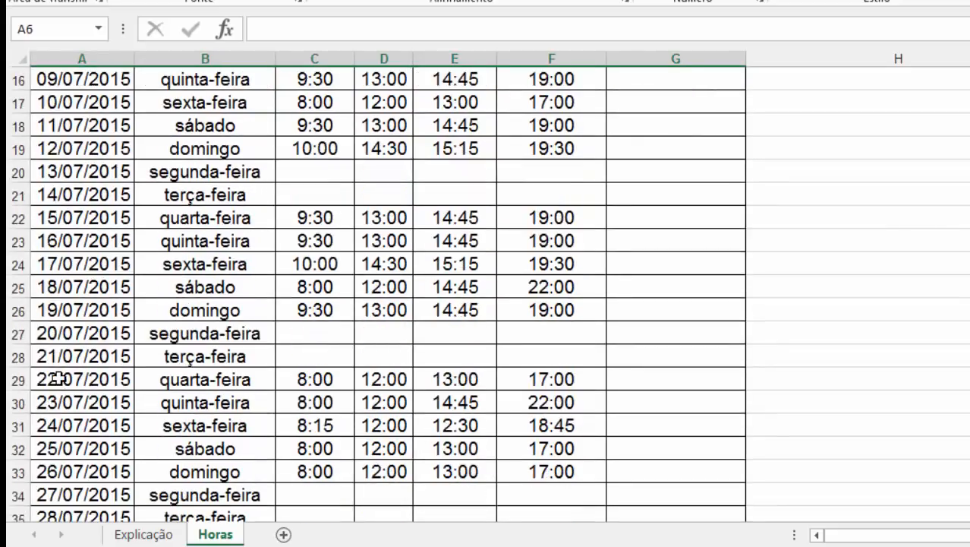
scroll(58, 378, down, 3)
scroll(59, 377, up, 8)
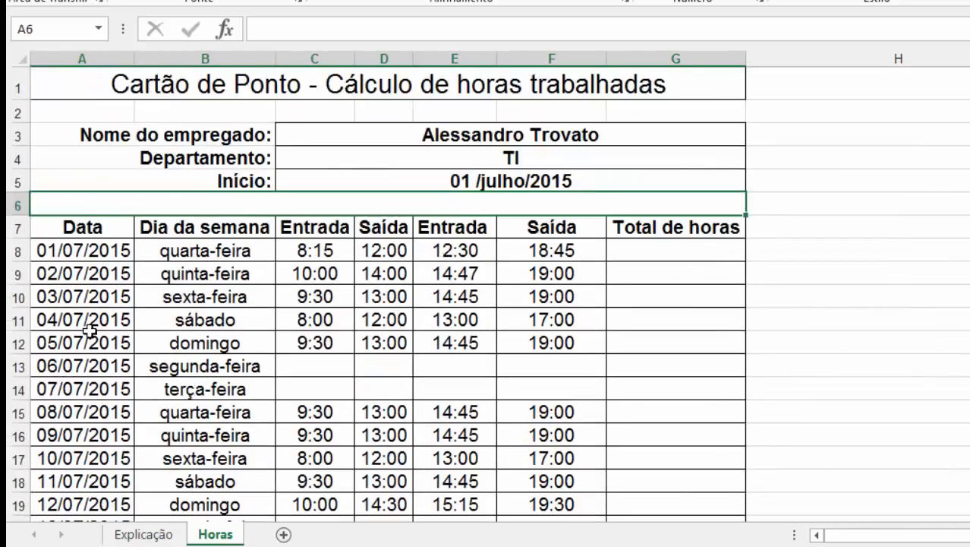
click(95, 253)
click(93, 270)
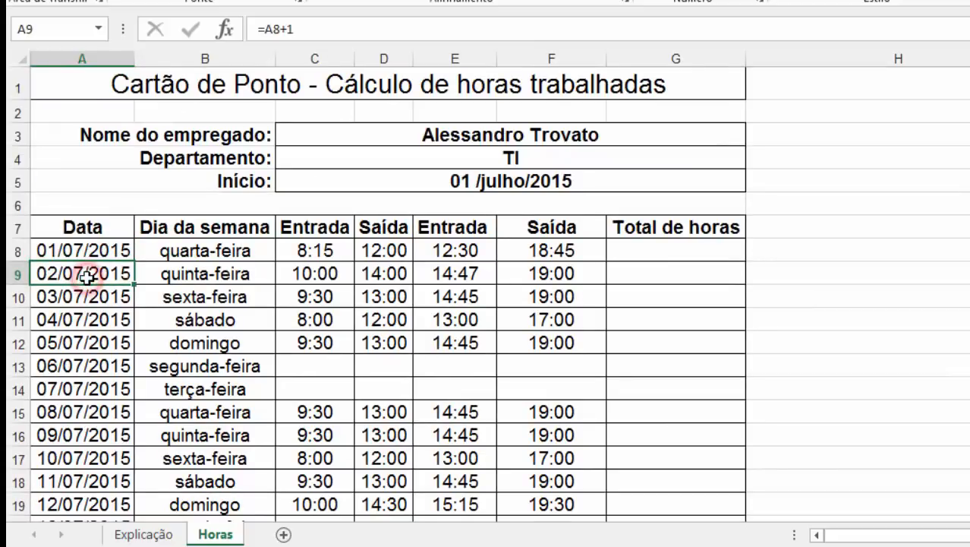
click(97, 257)
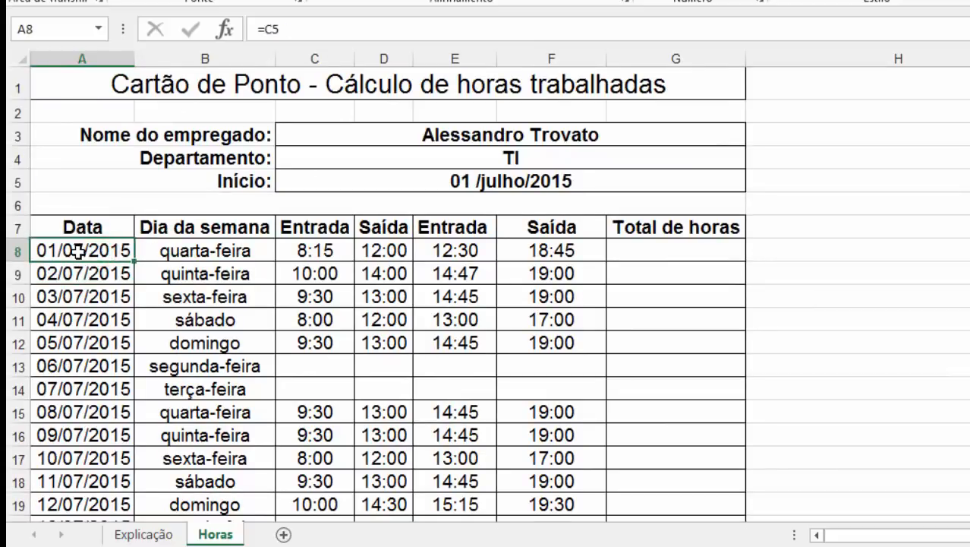
key(F2)
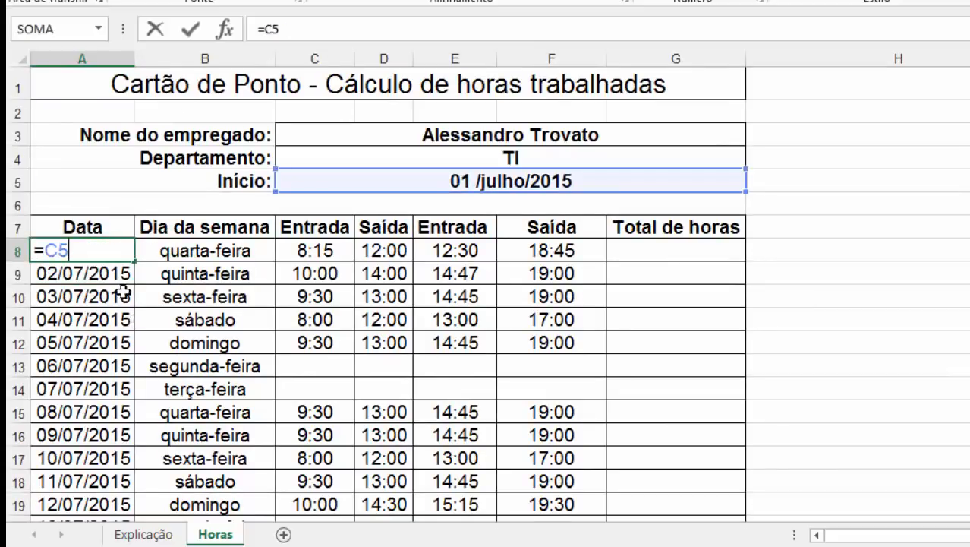
drag(66, 252, 40, 251)
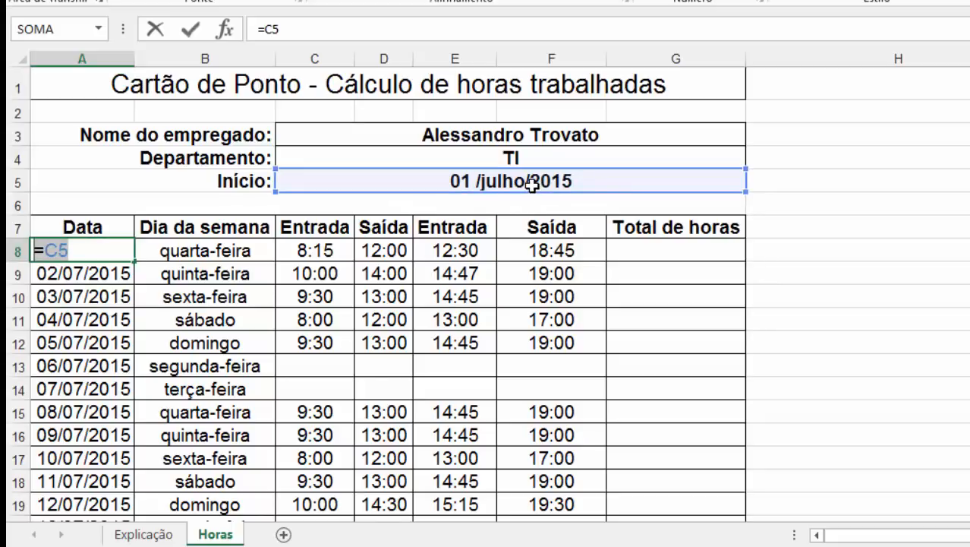
key(Return)
- Examine the date formulas in cells A9 to A12 of the Data column
double_click(85, 275)
drag(89, 273, 48, 271)
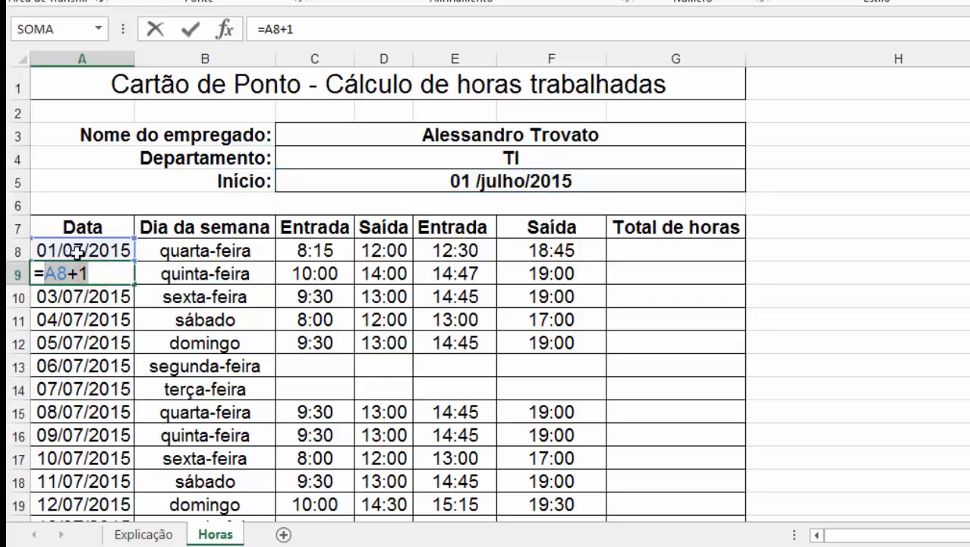
key(ctrl+Return)
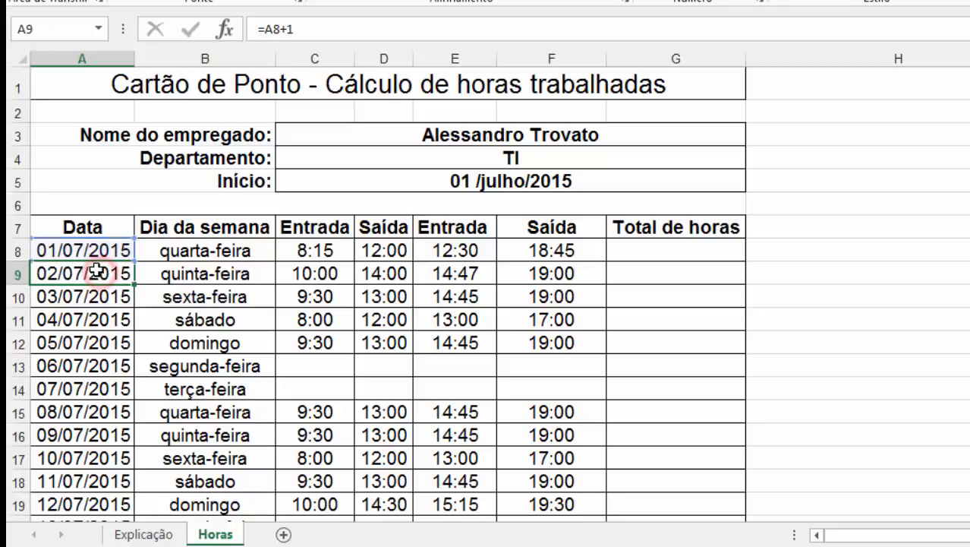
click(48, 293)
key(F2)
click(90, 321)
key(F2)
key(ctrl+Return)
click(90, 344)
- Fill the Dia da semana cells from B8 down to the table's last day with light orange
drag(196, 254, 226, 392)
scroll(225, 393, down, 7)
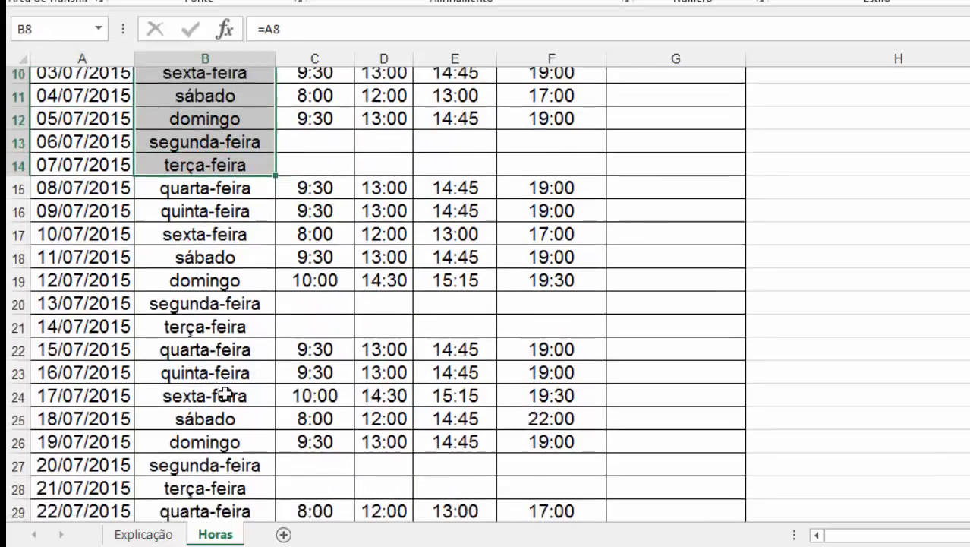
shift+click(216, 416)
scroll(227, 395, up, 7)
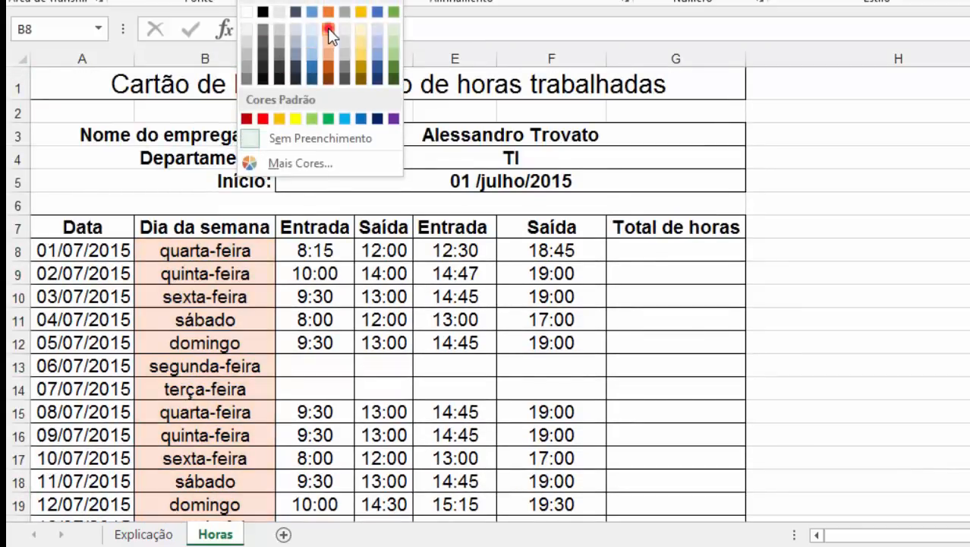
click(329, 29)
click(336, 265)
- Check the weekday cells B8 to B14 and the formula of the first date in A8
drag(256, 252, 254, 390)
click(256, 390)
click(221, 302)
click(216, 266)
click(124, 257)
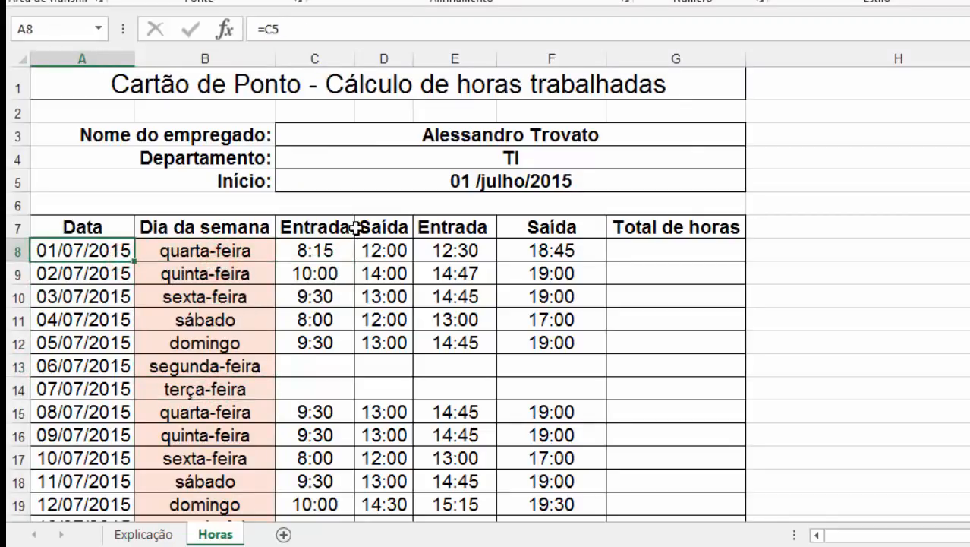
- Set the start date (Início) in C5 to 01/06/2015 and review the time card's dates and times
click(424, 185)
text(01/)
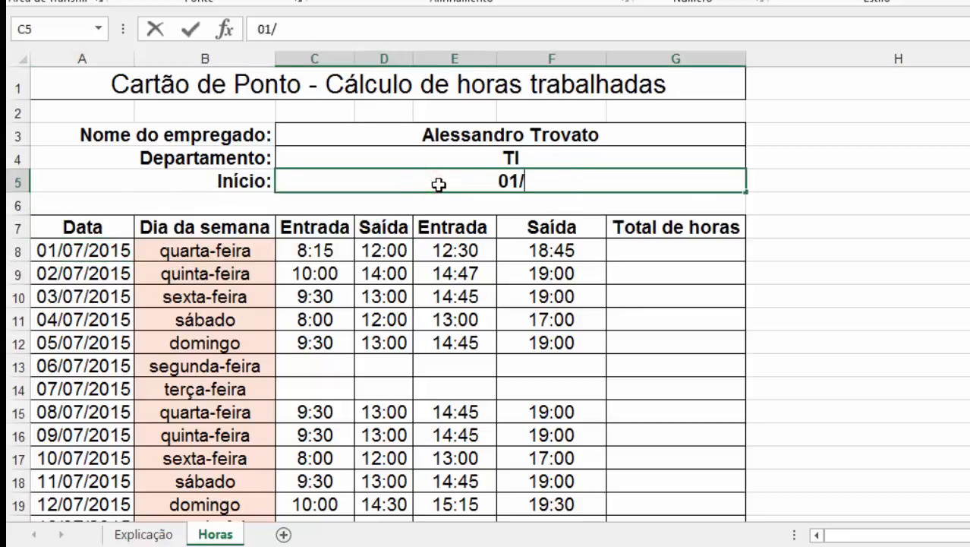
text(06/2015)
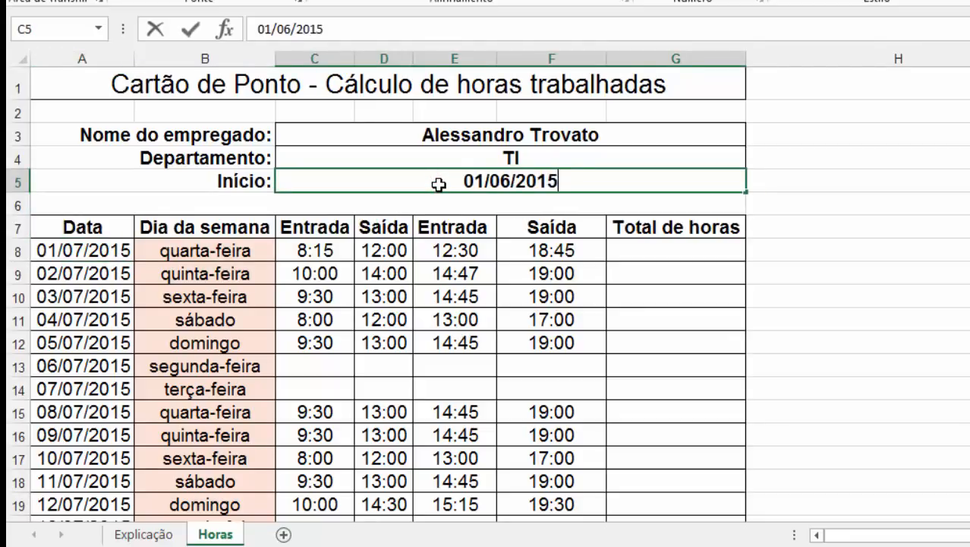
key(Return)
click(342, 267)
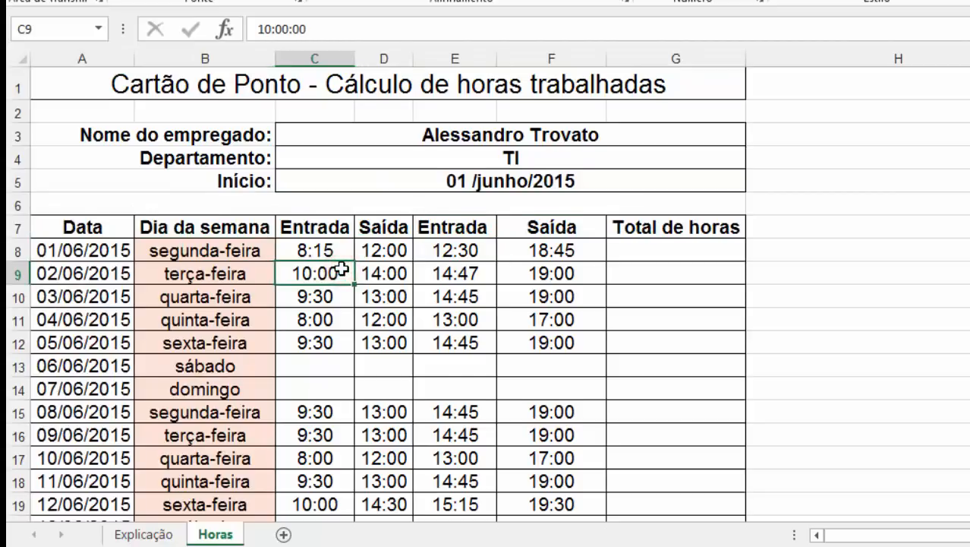
scroll(326, 267, down, 9)
scroll(611, 334, up, 9)
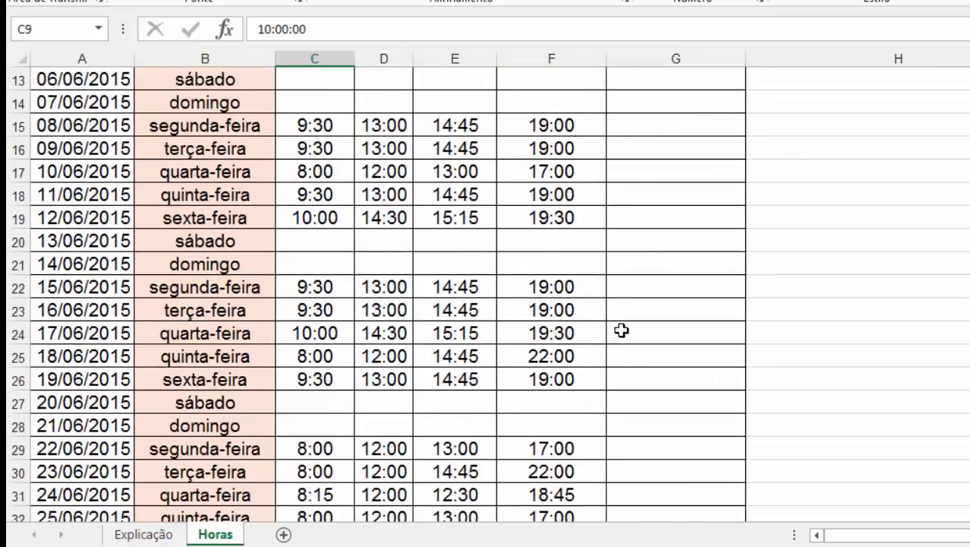